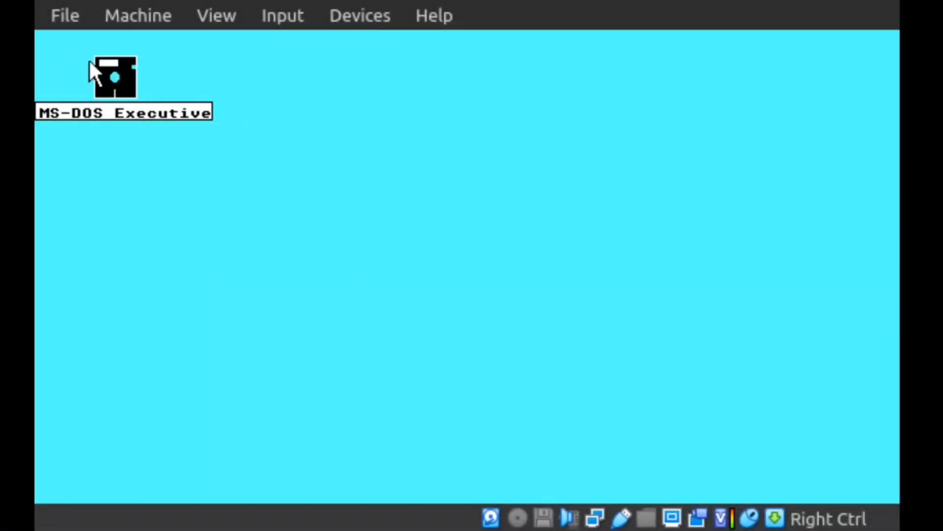
# Open the MS-DOS Executive, launch CONTROL.EXE and bring up its Screen Colors settings.
pyautogui.doubleClick(112, 74)
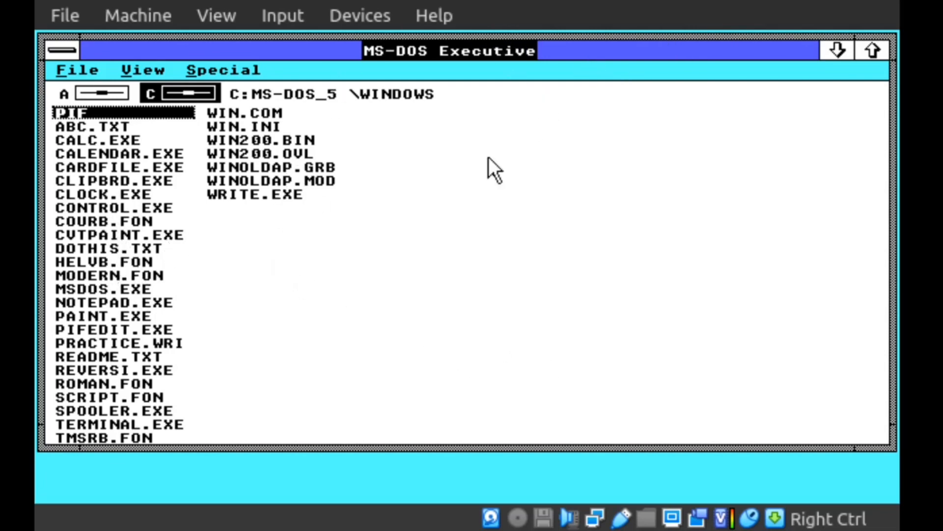
pyautogui.doubleClick(92, 208)
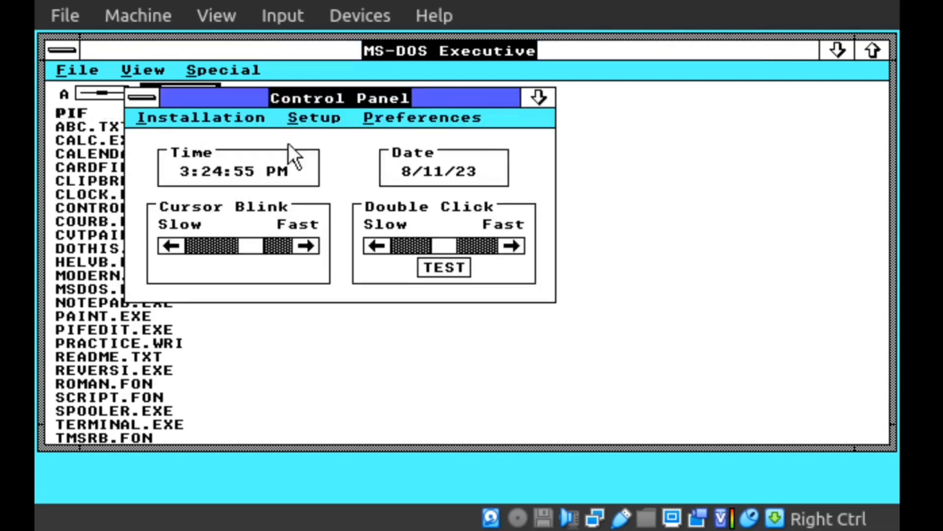
pyautogui.click(430, 120)
pyautogui.click(432, 140)
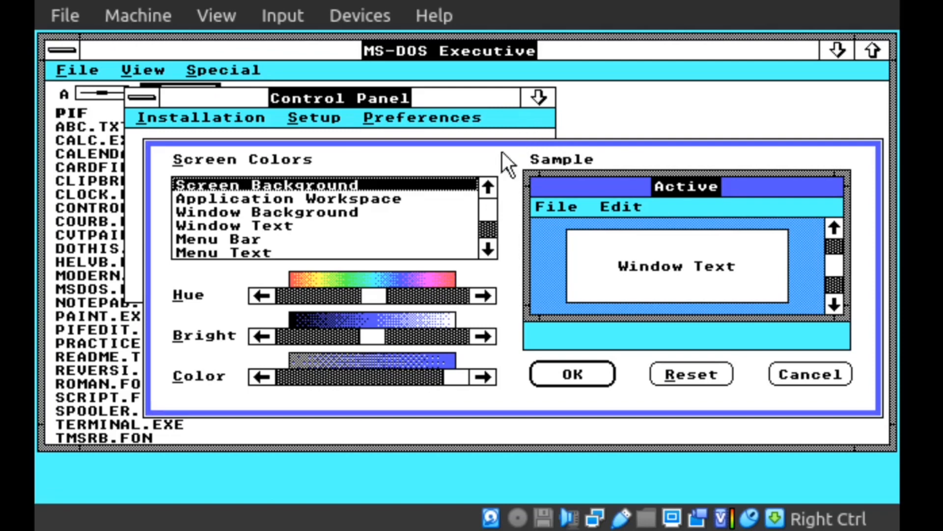
# Close the Control Panel and minimize the MS-DOS Executive window.
pyautogui.hotkey('alt', 'F4')
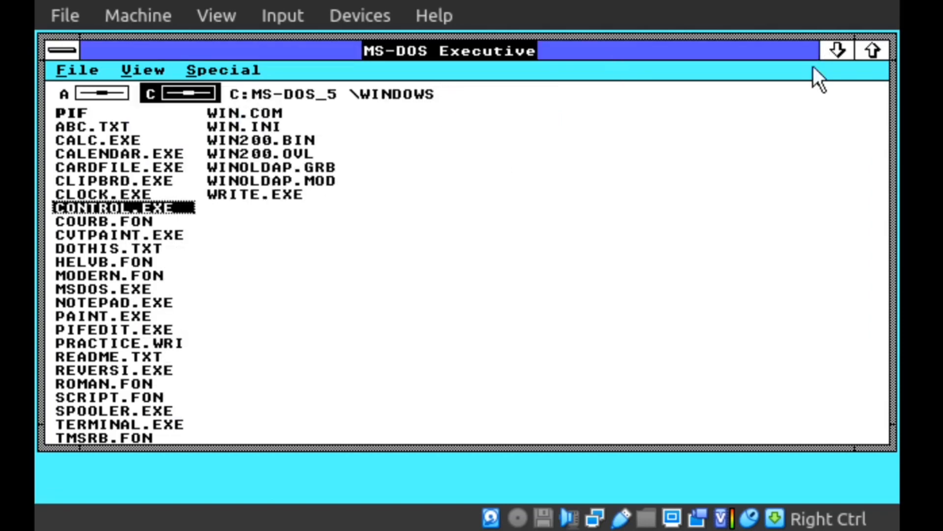
pyautogui.click(822, 49)
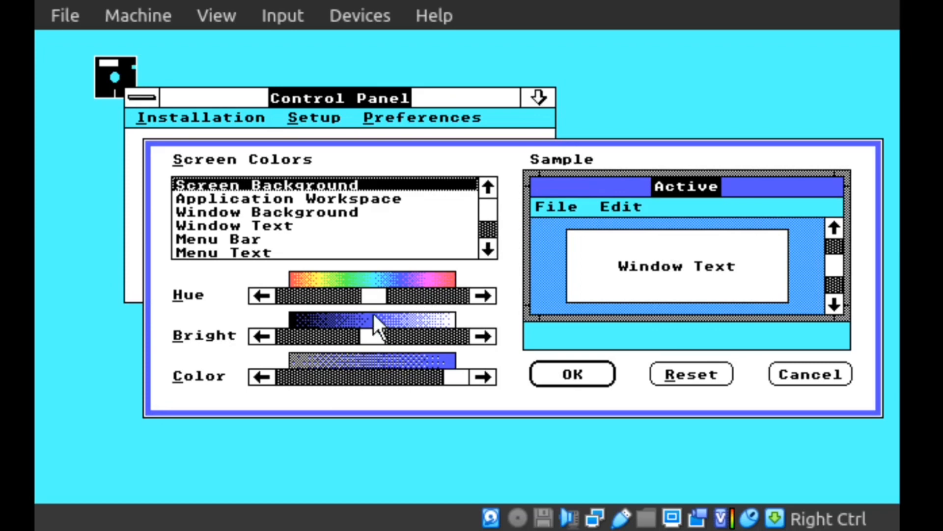
# Set the screen background to orange, application workspace to cyan, menu bar to yellow and active title bar to purple, and apply the screen colors.
pyautogui.moveTo(380, 291); pyautogui.dragTo(365, 309)
pyautogui.moveTo(310, 328); pyautogui.dragTo(311, 297)
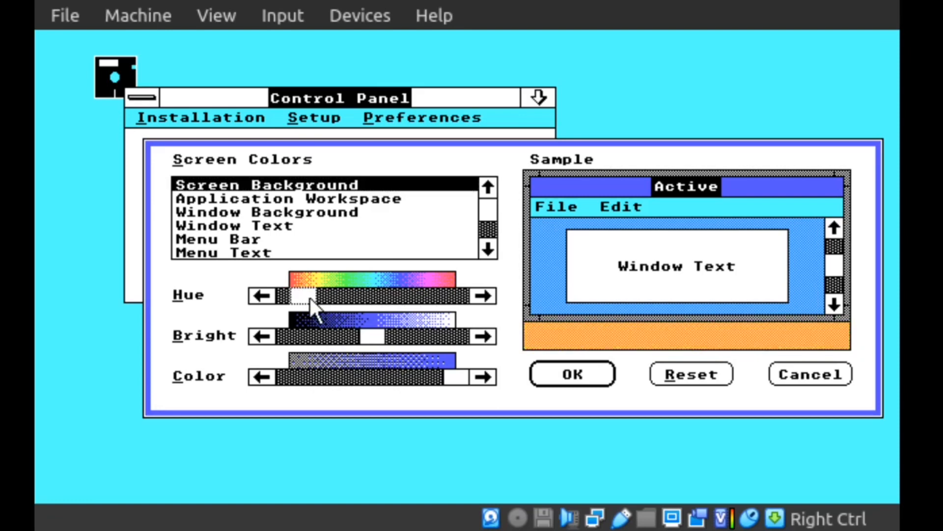
pyautogui.click(358, 197)
pyautogui.moveTo(385, 294); pyautogui.dragTo(373, 293)
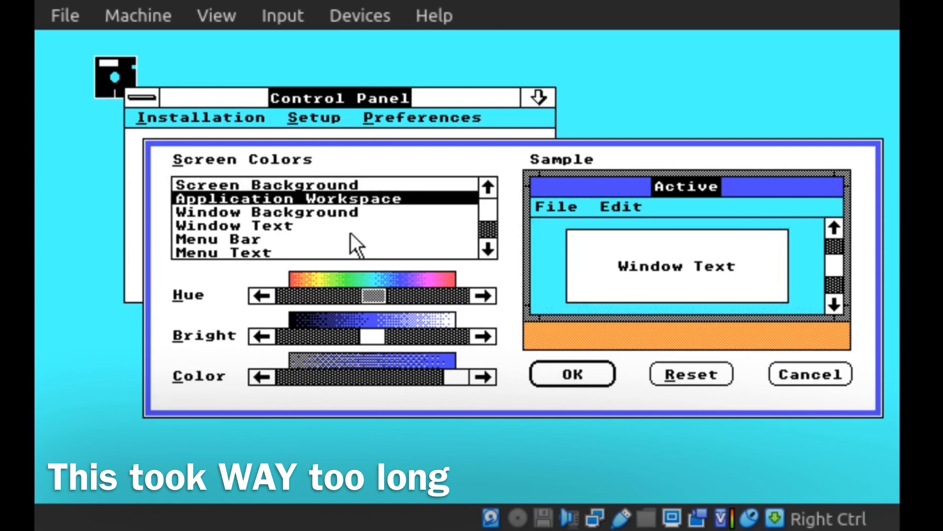
pyautogui.click(367, 223)
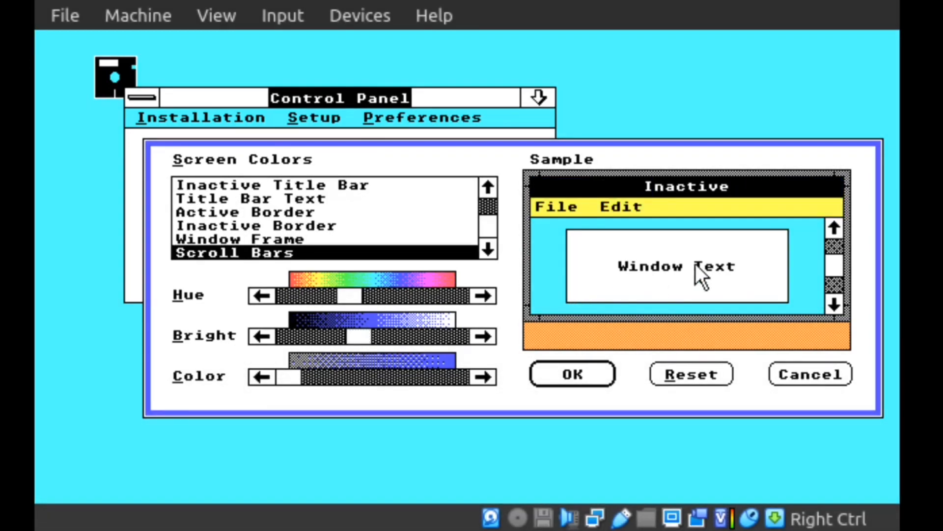
pyautogui.click(579, 373)
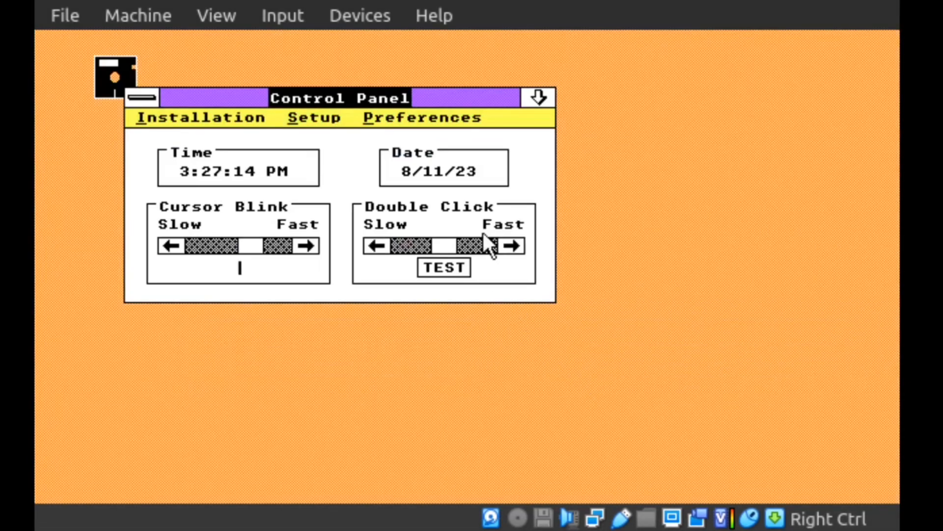
# Minimize the Control Panel to an icon and close it from there.
pyautogui.click(533, 101)
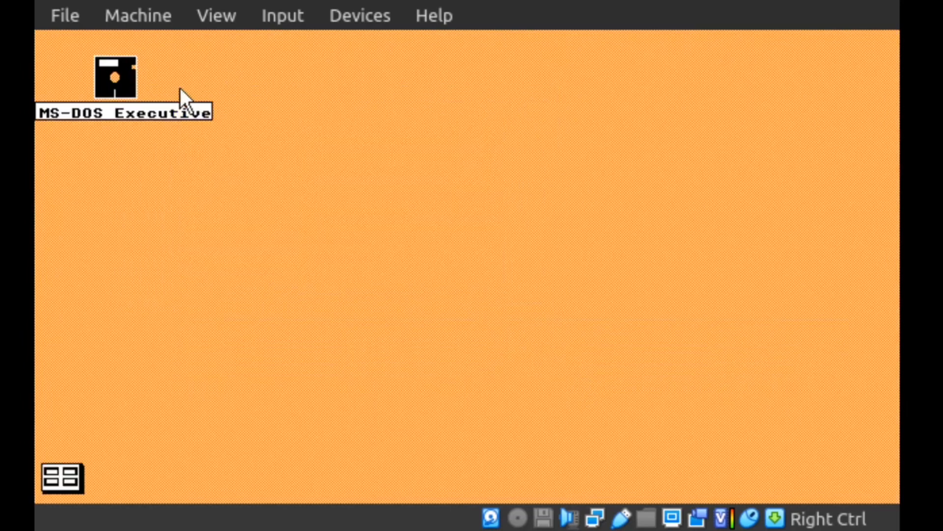
pyautogui.click(76, 465)
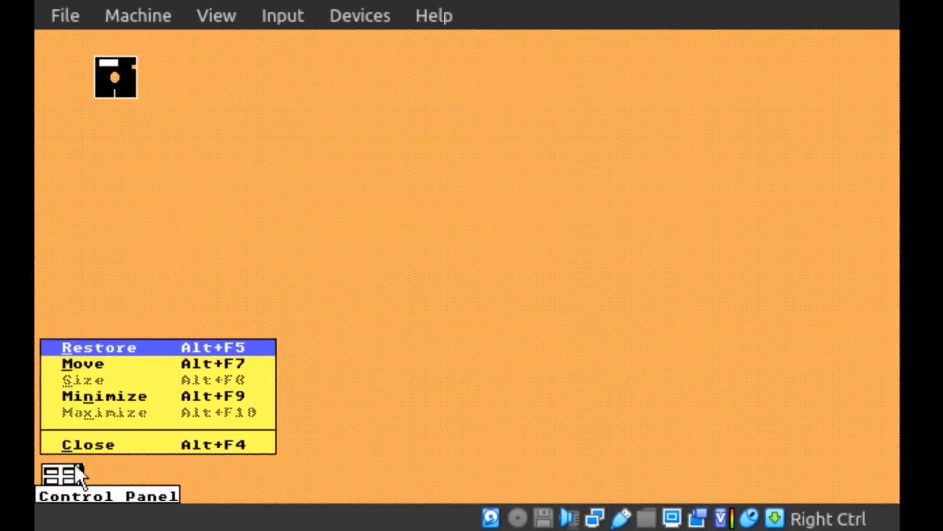
pyautogui.click(117, 429)
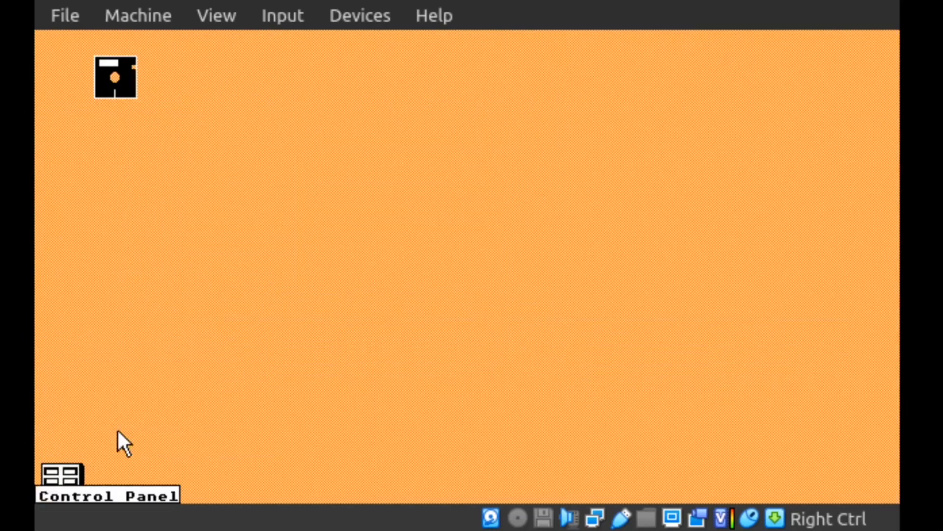
pyautogui.click(73, 475)
pyautogui.click(78, 448)
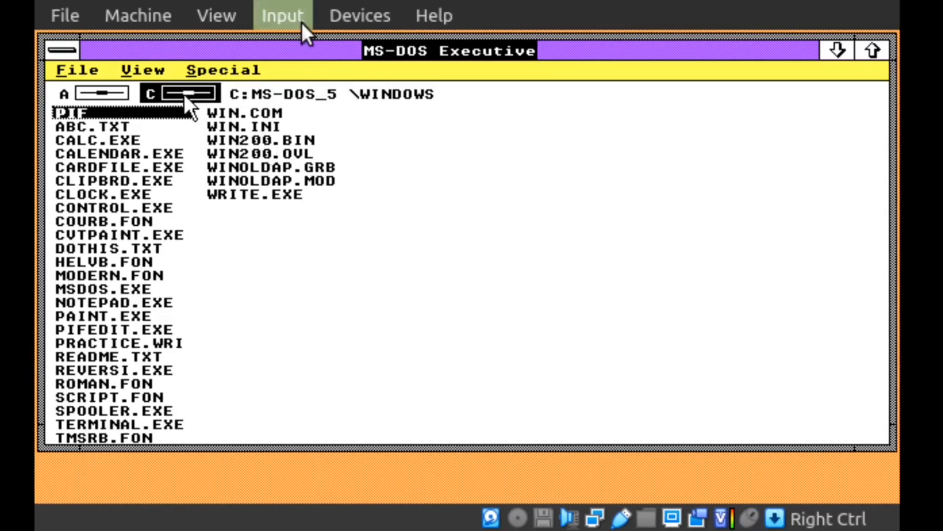
# Launch WRITE.EXE from the Windows directory and enter the text "This was written in Windows 2.03" in the blank document.
pyautogui.click(351, 272)
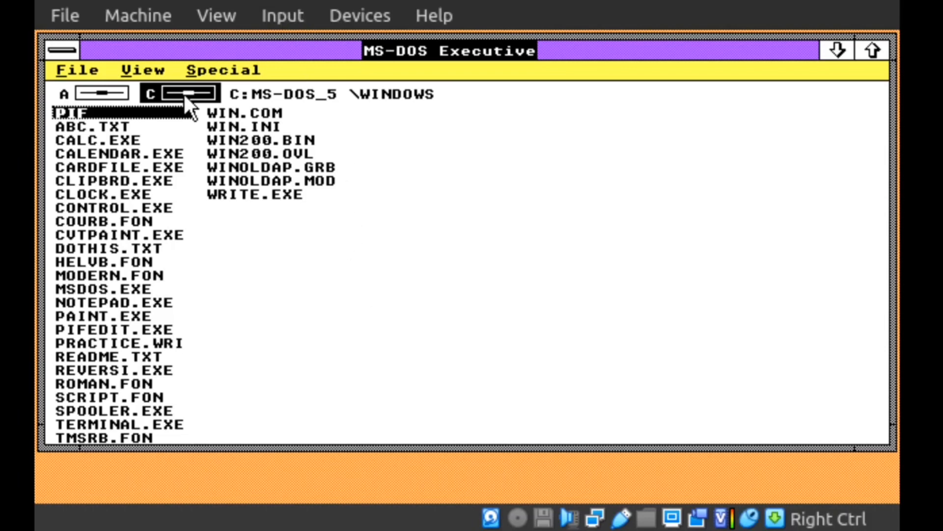
pyautogui.doubleClick(255, 194)
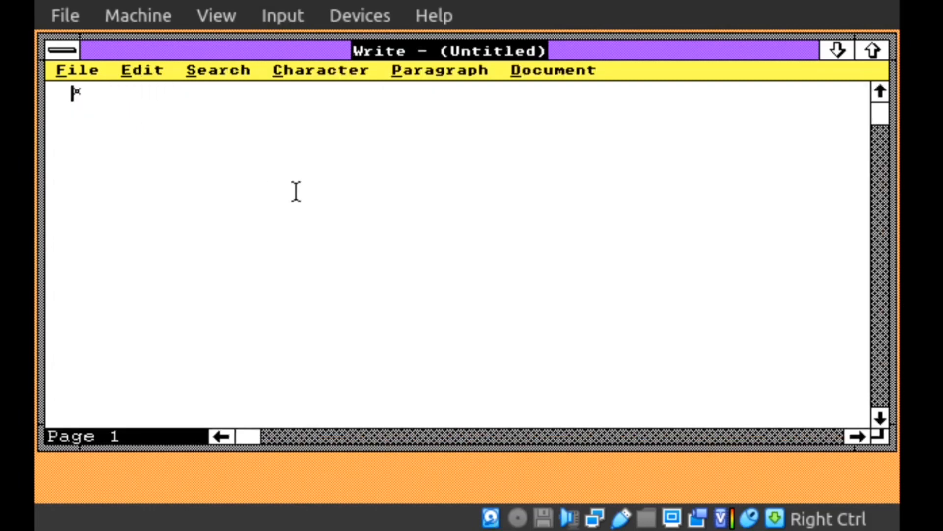
pyautogui.write('This')
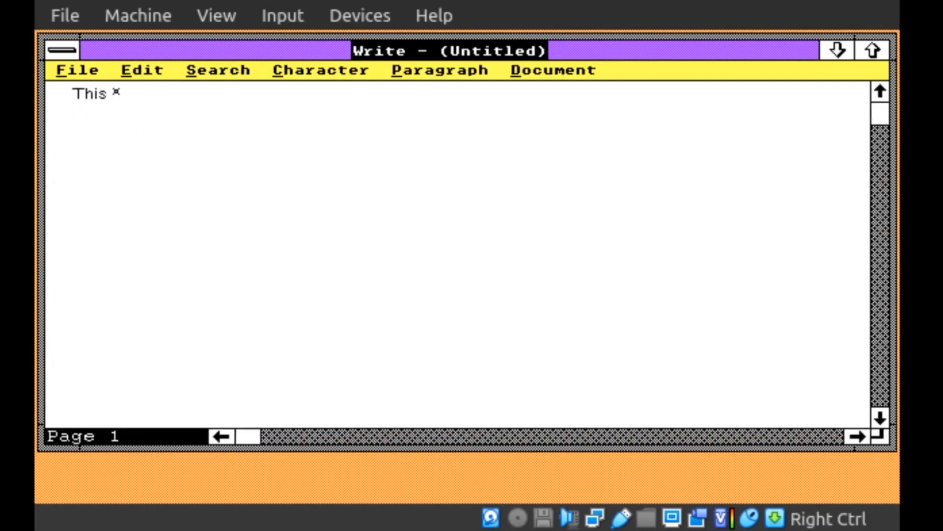
pyautogui.write(' was w')
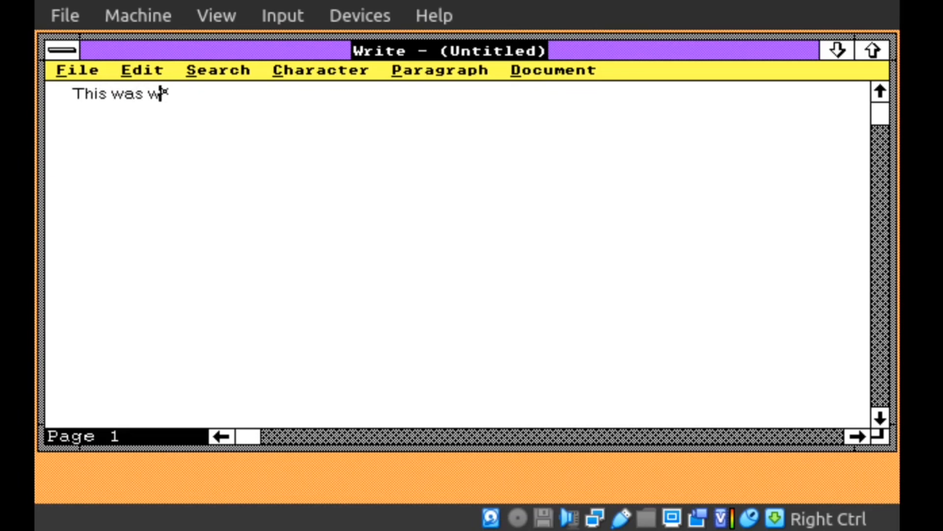
pyautogui.write('ritter')
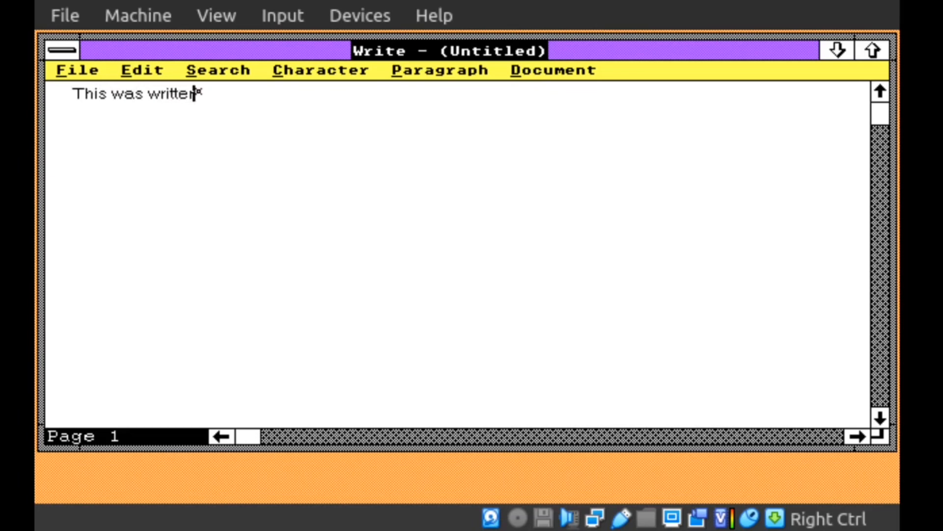
pyautogui.write('n')
pyautogui.press('BackSpace')
pyautogui.press('BackSpace')
pyautogui.write('n in Windows ')
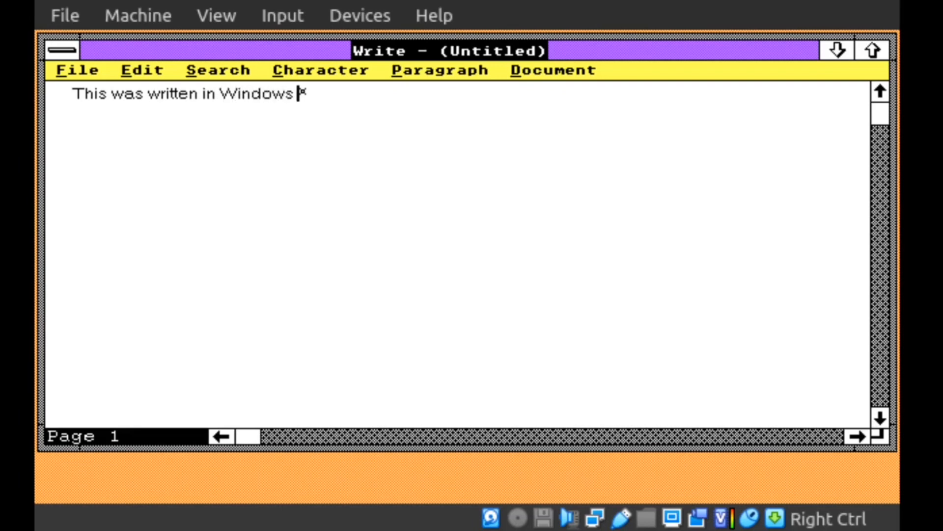
pyautogui.write('1.0')
pyautogui.press('BackSpace')
pyautogui.press('BackSpace')
pyautogui.press('BackSpace')
pyautogui.write('2.03')
pyautogui.click(70, 62)
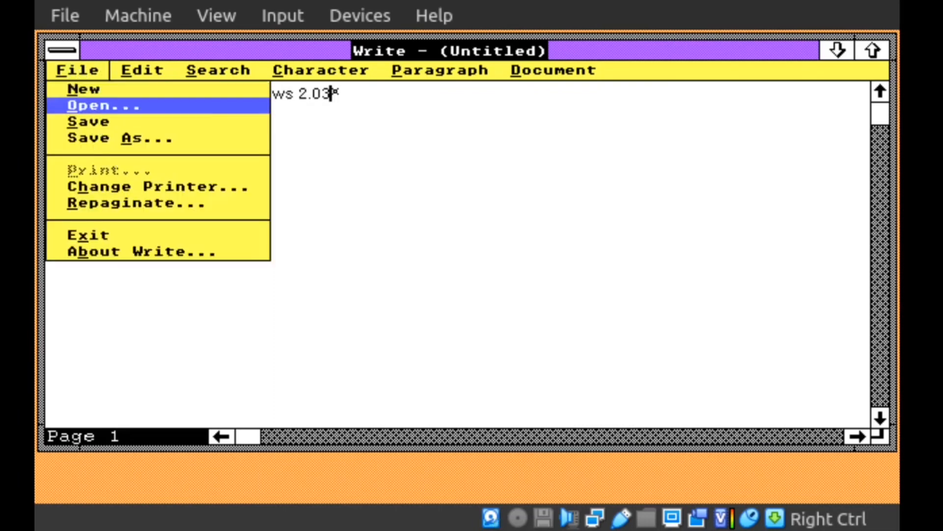
pyautogui.click(92, 109)
pyautogui.click(466, 310)
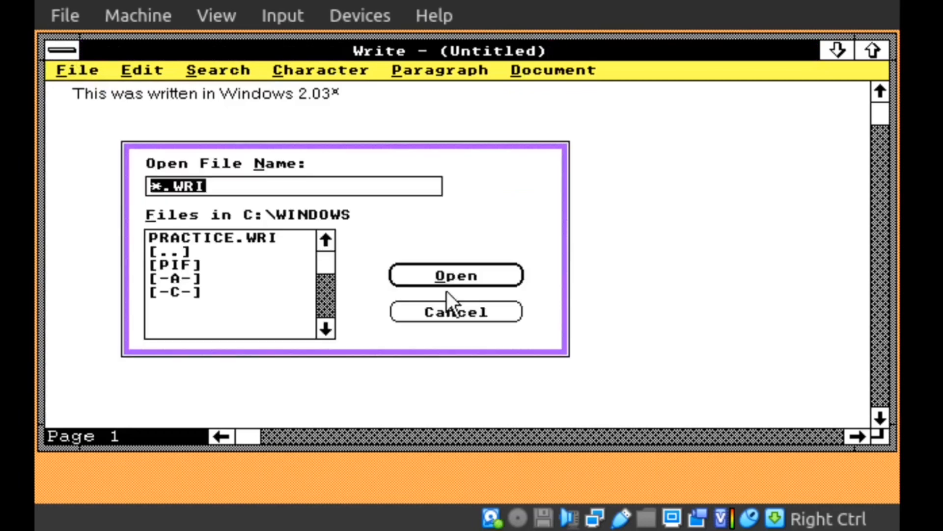
pyautogui.click(460, 316)
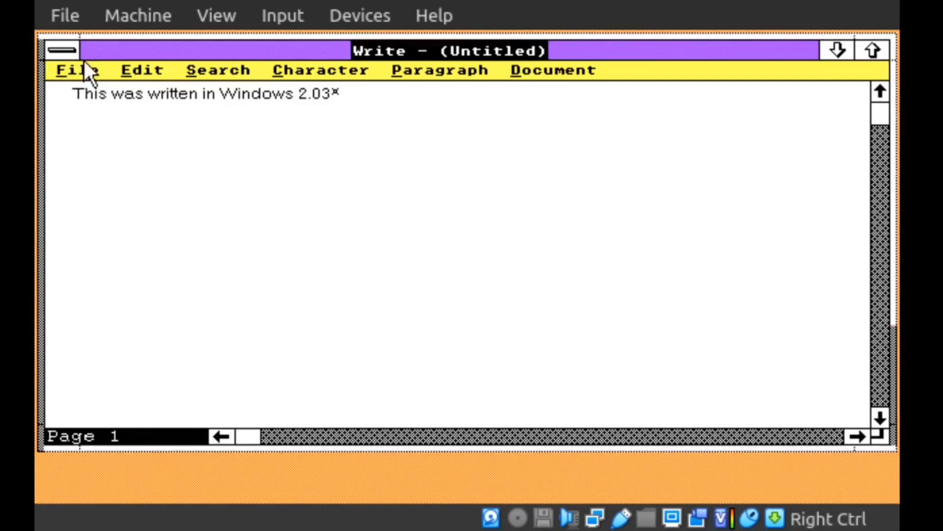
# Save the Write document as WIN2.wri in C:\WINDOWS and exit Write.
pyautogui.click(75, 73)
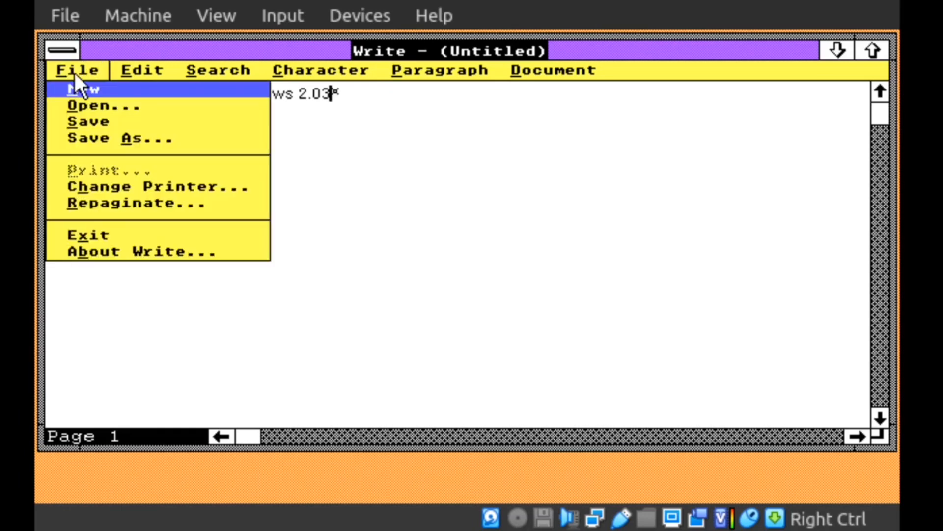
pyautogui.click(123, 120)
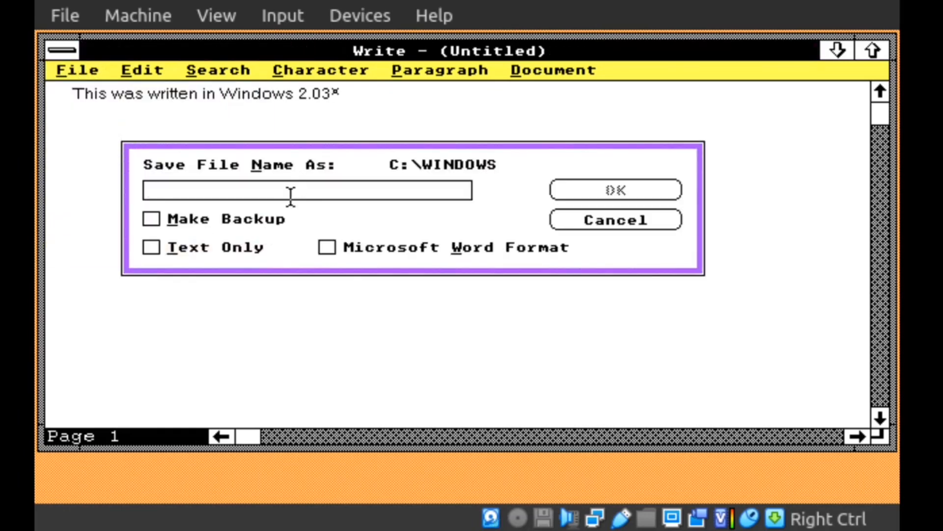
pyautogui.write('Win')
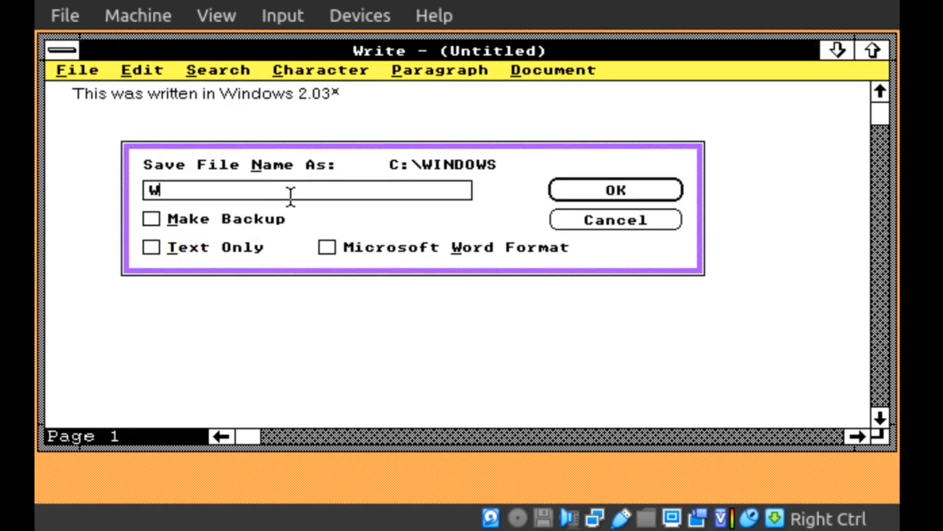
pyautogui.press('BackSpace')
pyautogui.press('BackSpace')
pyautogui.press('BackSpace')
pyautogui.write('WIN')
pyautogui.write('2.wri')
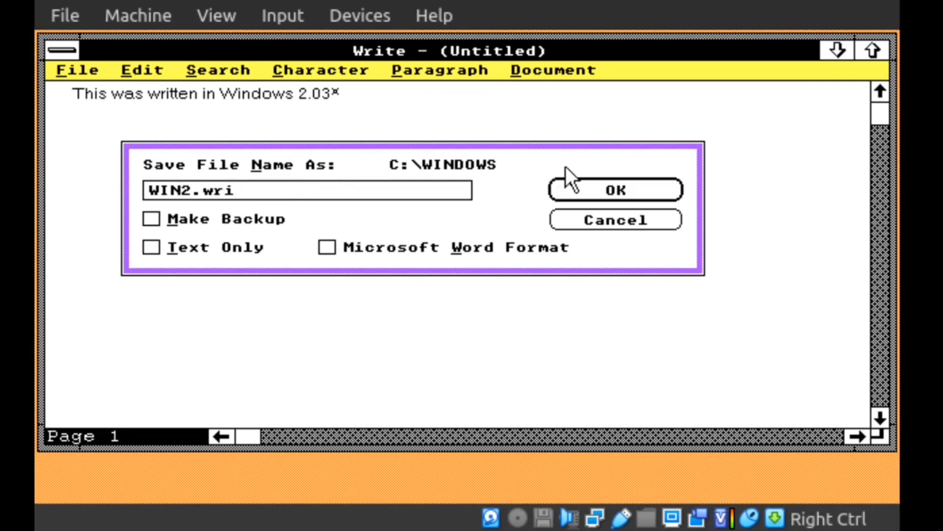
pyautogui.click(579, 189)
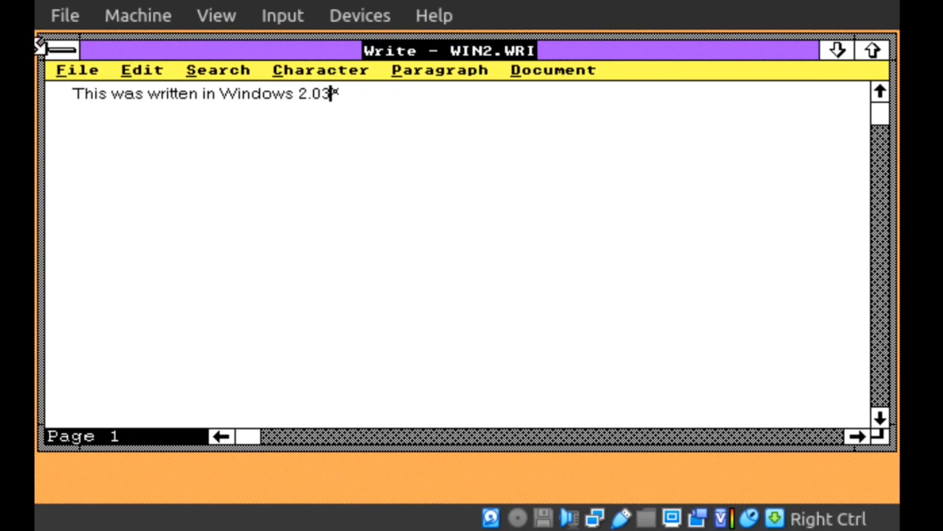
pyautogui.hotkey('alt', 'f')
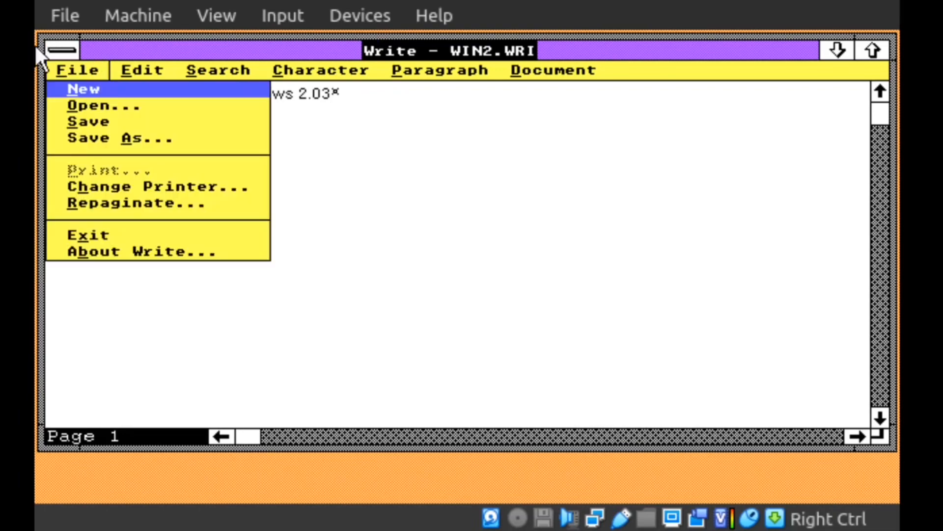
pyautogui.press('x')
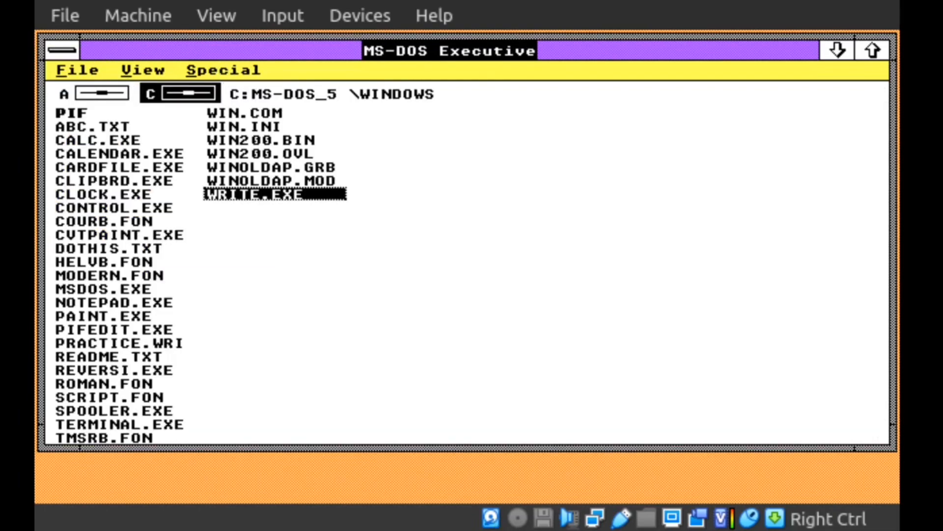
# View the version information of the MS-DOS Executive and dismiss it.
pyautogui.click(207, 67)
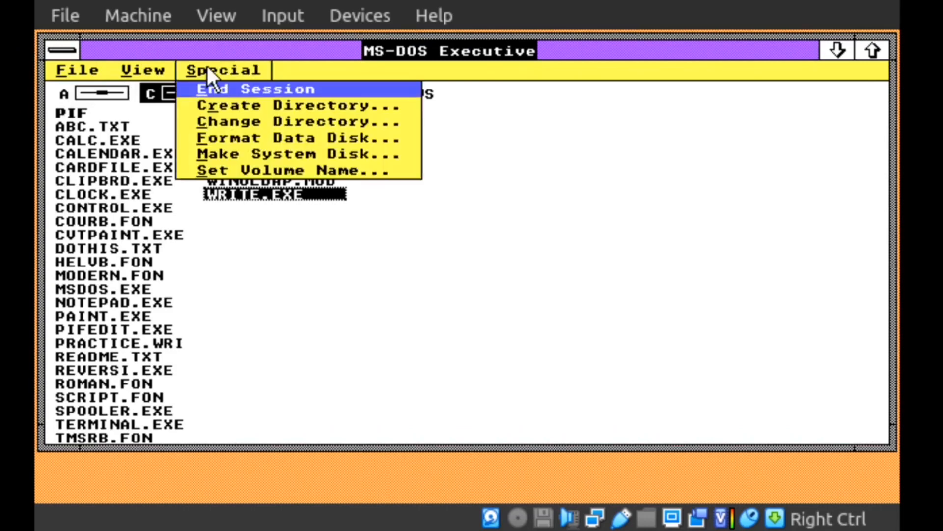
pyautogui.click(128, 70)
pyautogui.press('Left')
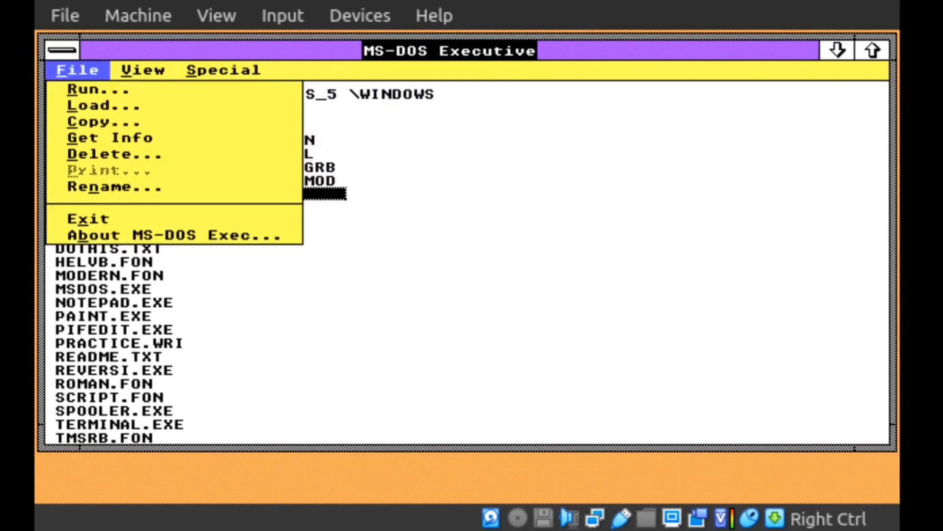
pyautogui.click(137, 235)
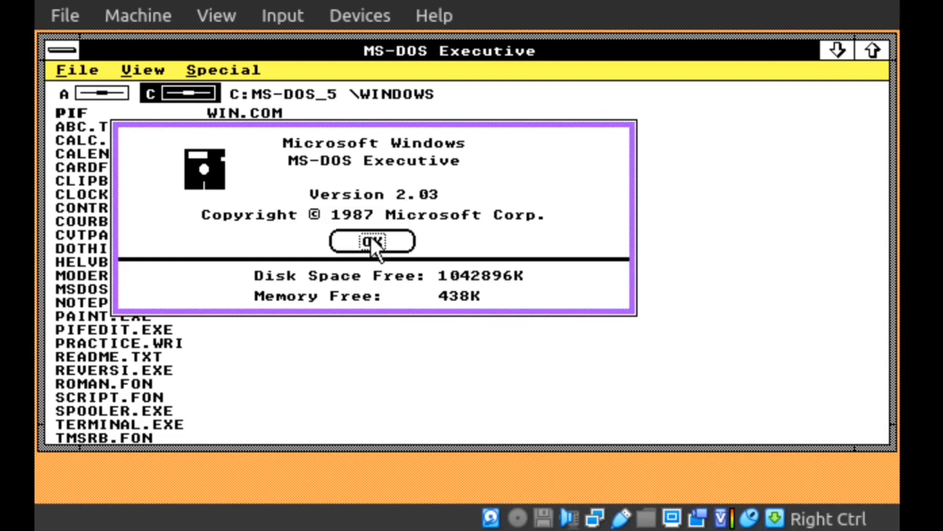
pyautogui.click(381, 249)
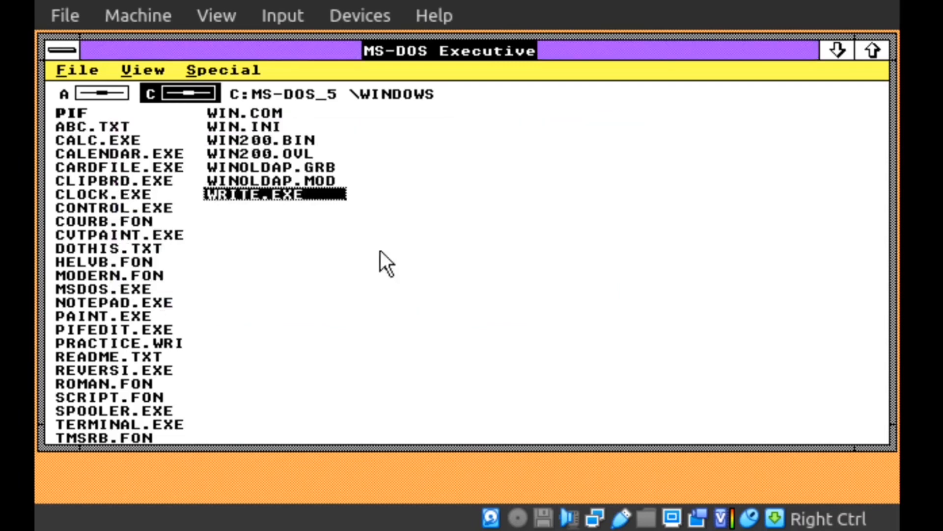
# Try to run the font file ROMAN.FON from the Windows directory.
pyautogui.doubleClick(116, 382)
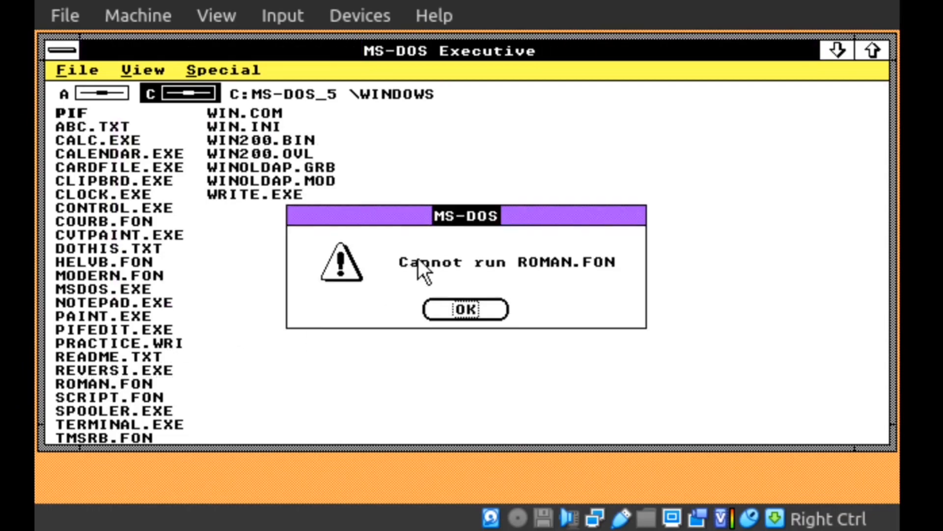
pyautogui.click(457, 310)
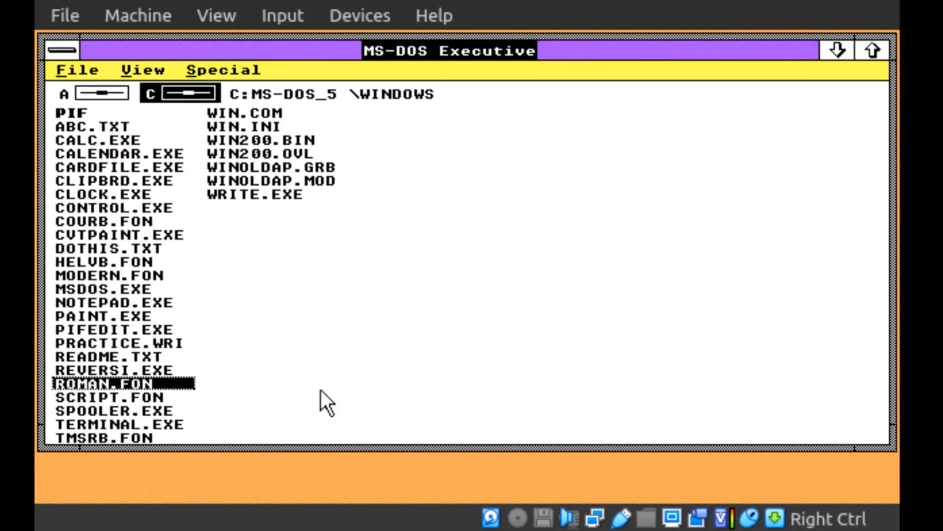
# Open README.TXT from the Windows directory in Notepad, view its documentation corrections, and close it.
pyautogui.doubleClick(166, 359)
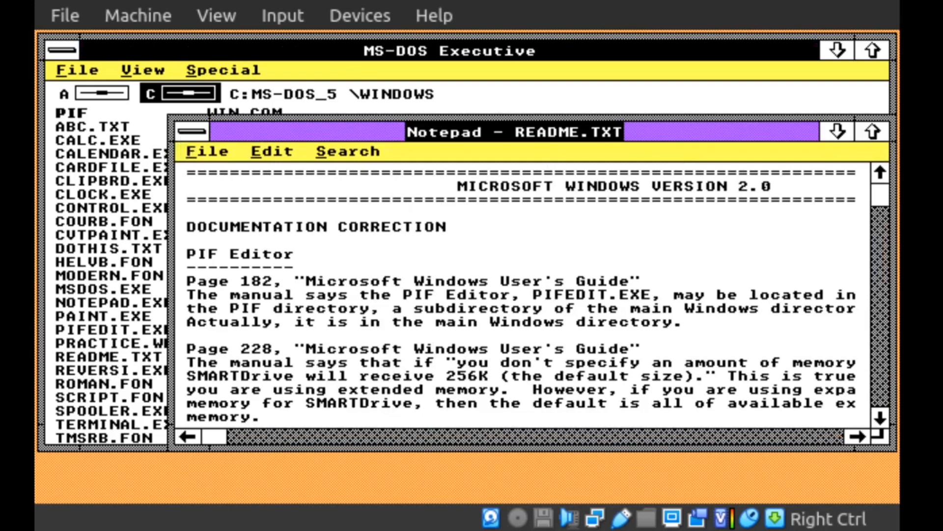
pyautogui.click(190, 133)
pyautogui.click(224, 247)
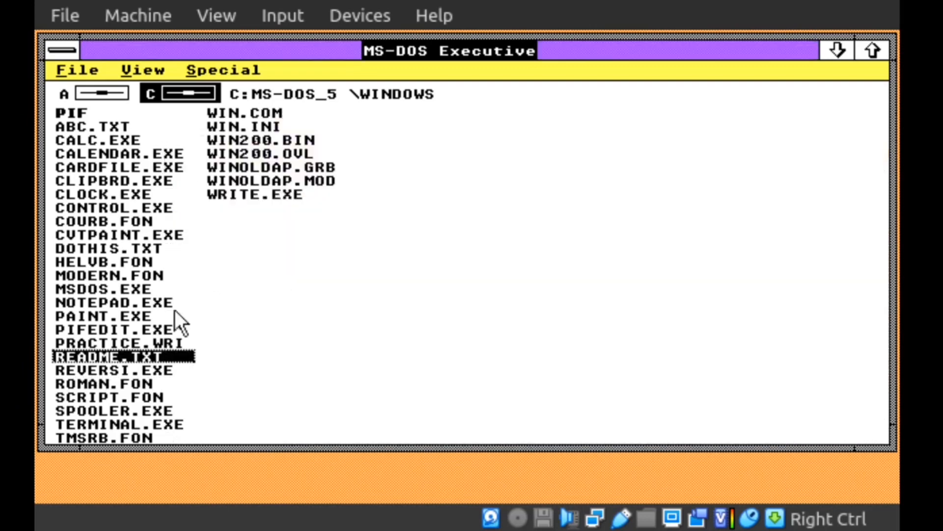
# Launch REVERSI.EXE from the Windows directory, play several moves on the board, and close the game.
pyautogui.doubleClick(116, 368)
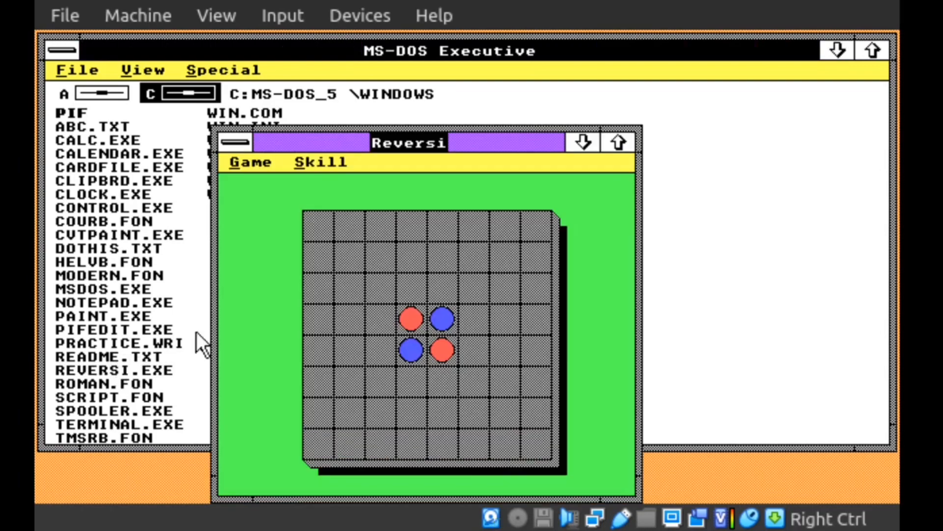
pyautogui.click(448, 282)
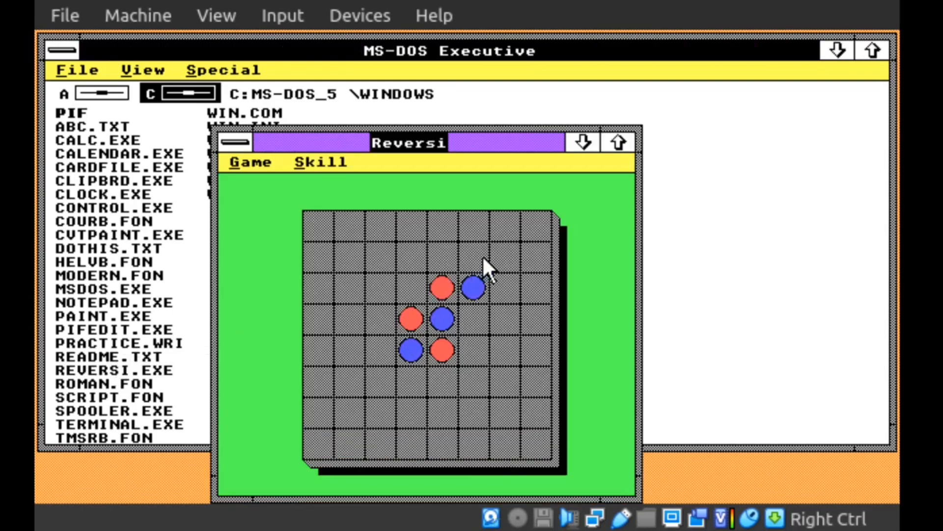
pyautogui.click(468, 388)
pyautogui.click(432, 316)
pyautogui.click(408, 373)
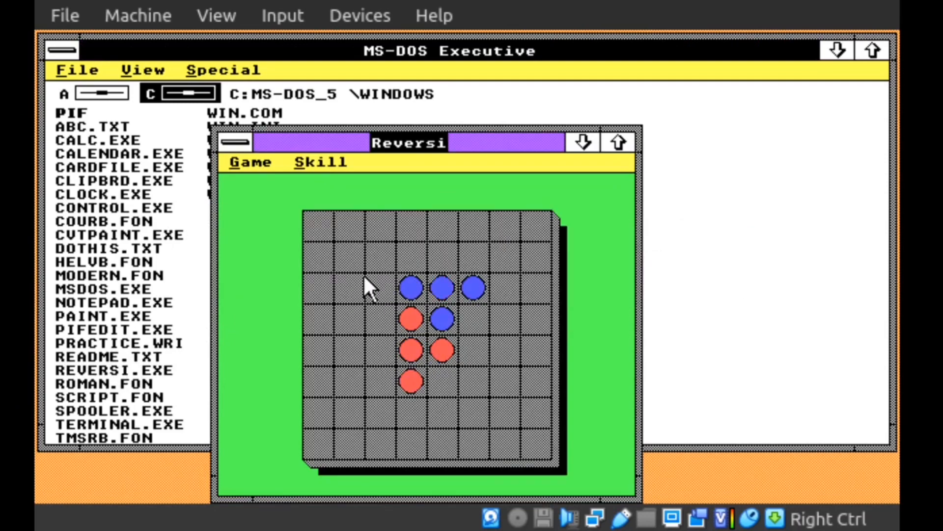
pyautogui.click(438, 251)
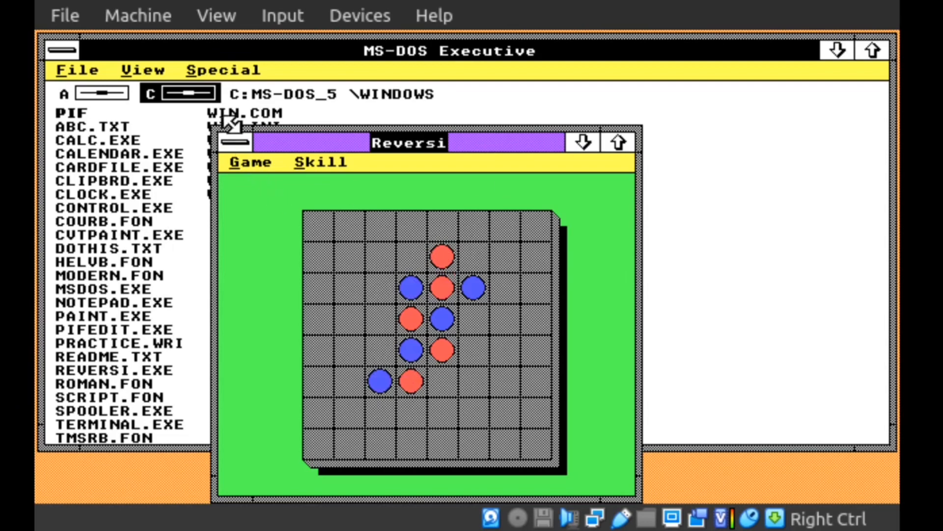
pyautogui.click(235, 142)
pyautogui.click(269, 258)
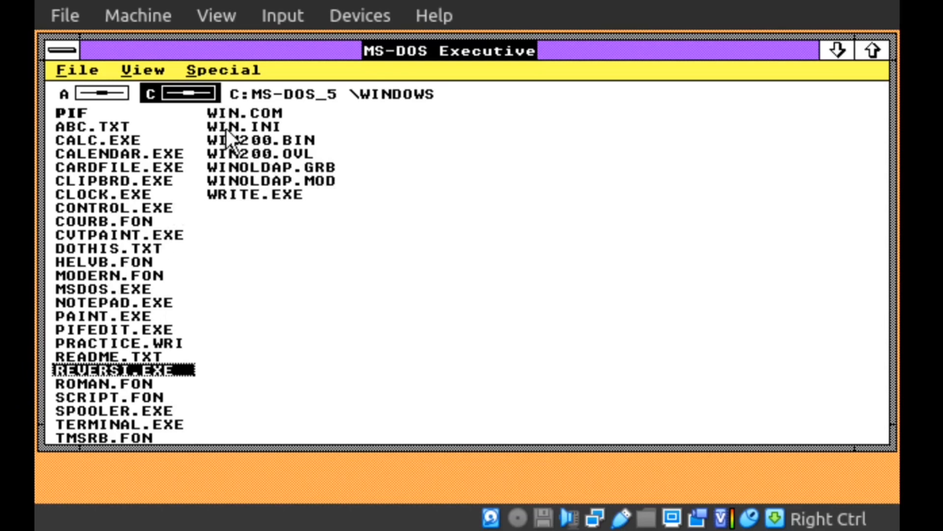
# Launch CLOCK.EXE from the Windows directory and minimize the Clock to an icon.
pyautogui.click(142, 194)
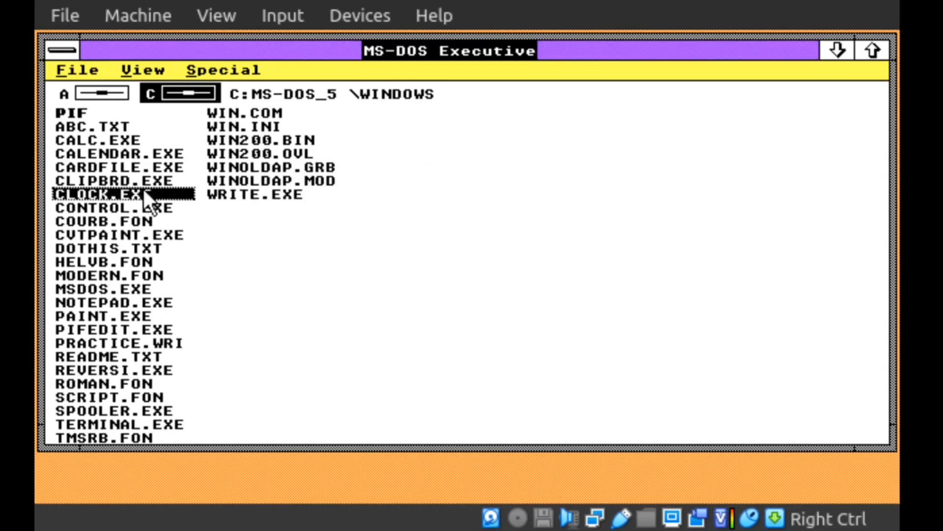
pyautogui.doubleClick(166, 194)
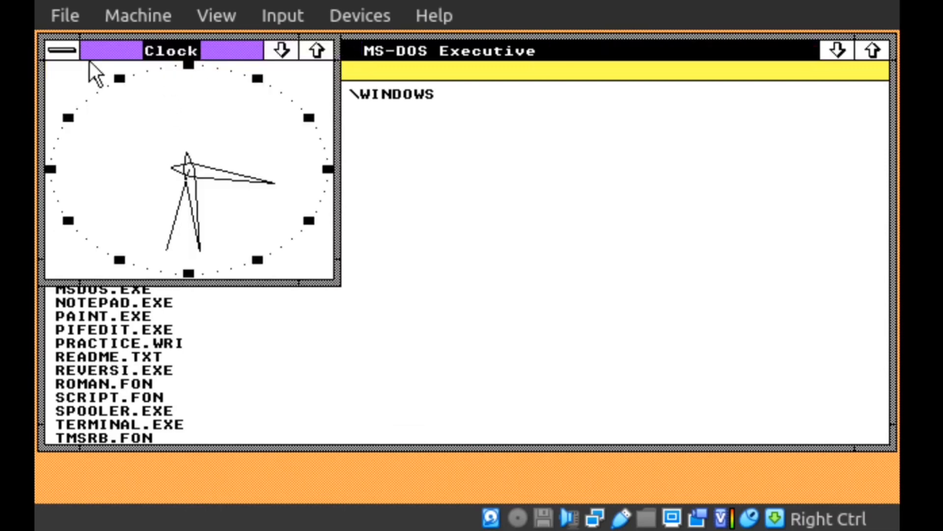
pyautogui.click(71, 53)
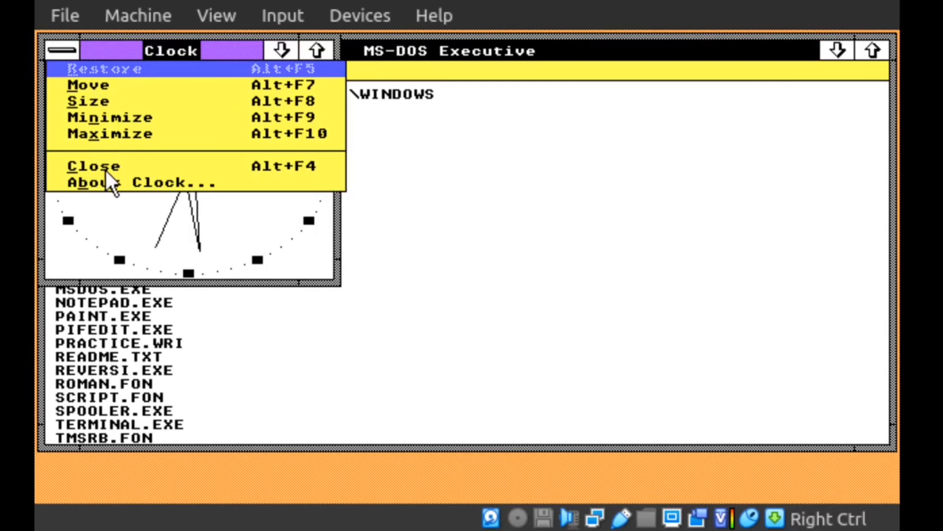
pyautogui.click(115, 115)
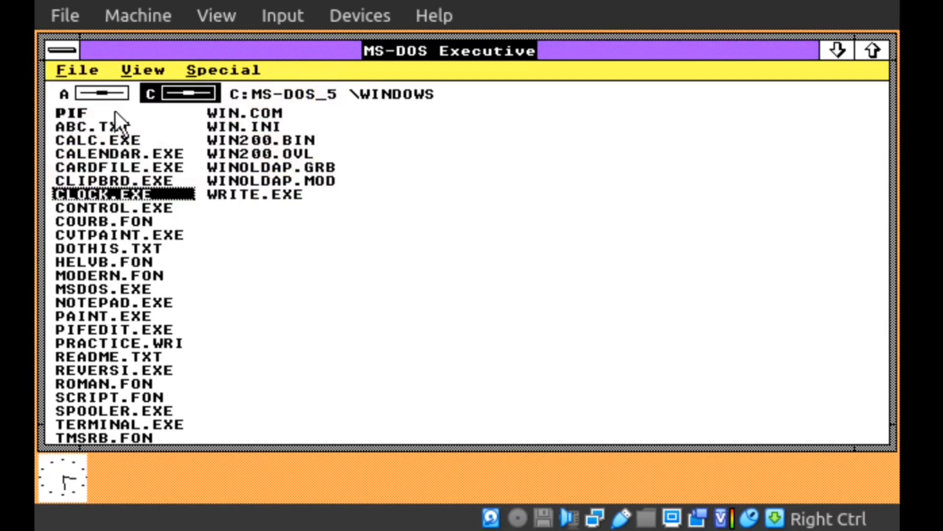
# View the version information of the minimized Clock and dismiss it.
pyautogui.click(66, 481)
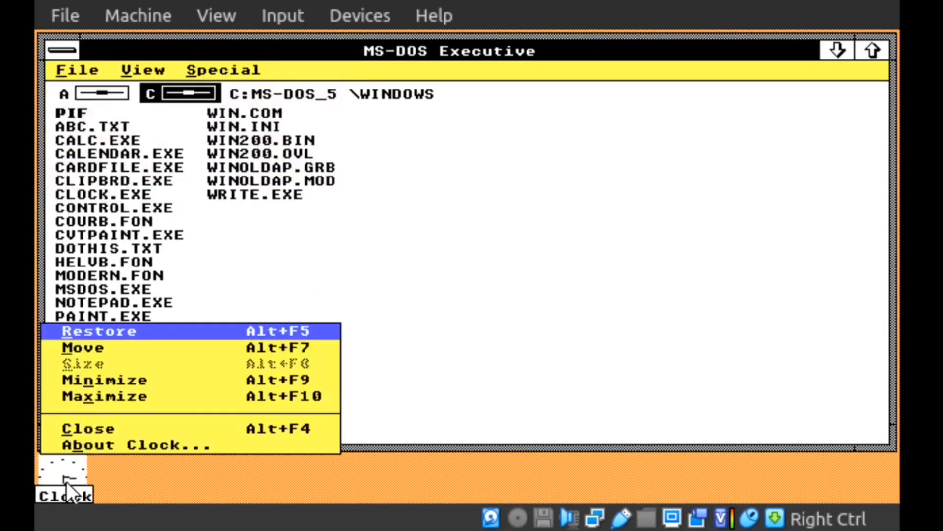
pyautogui.click(79, 438)
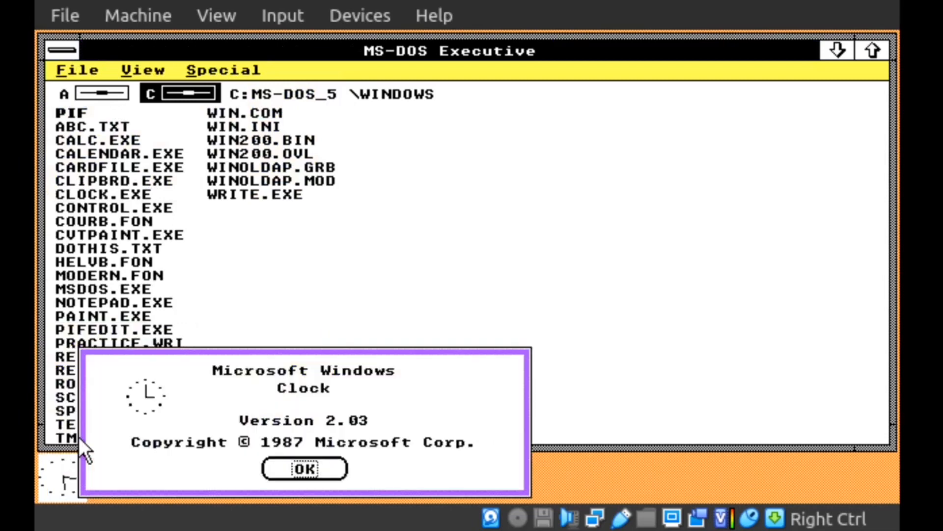
pyautogui.click(288, 481)
# Restore the Clock window and move it down to the lower edge of the desktop, over the file list.
pyautogui.click(84, 479)
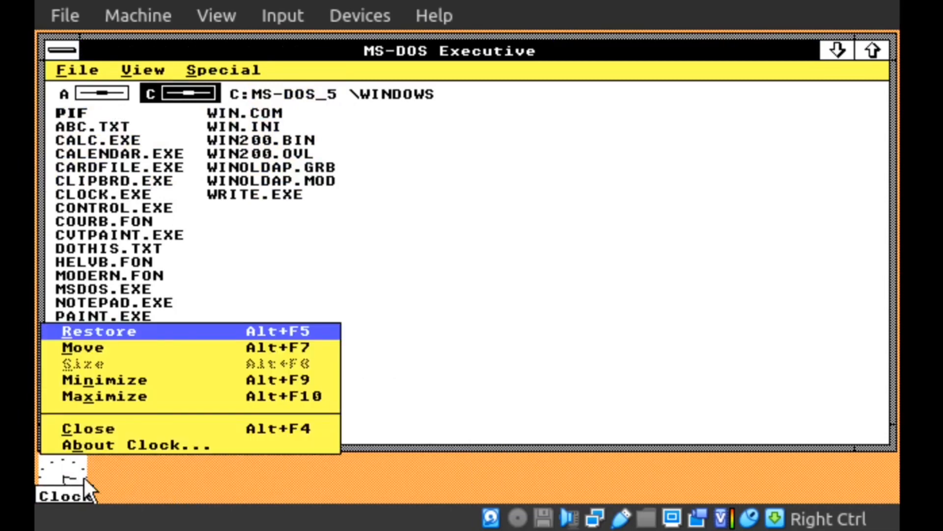
pyautogui.click(105, 332)
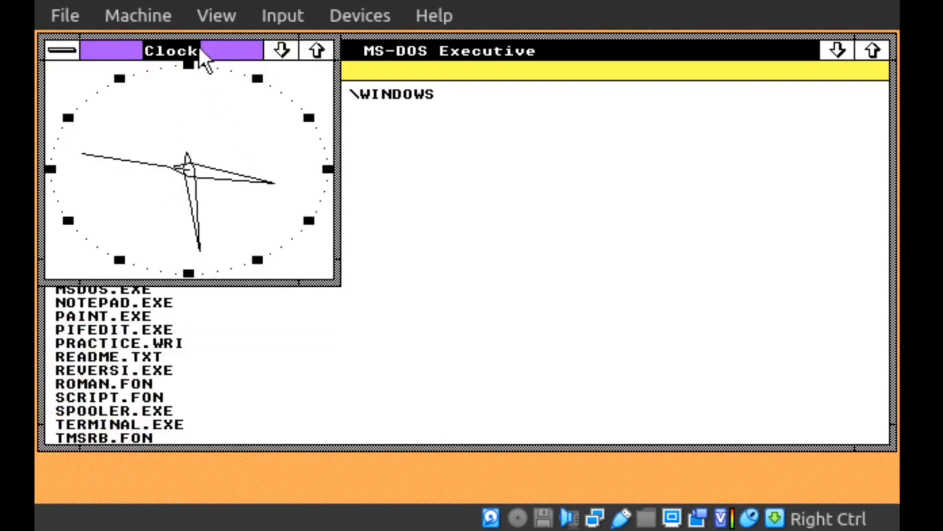
pyautogui.moveTo(190, 51); pyautogui.dragTo(217, 392)
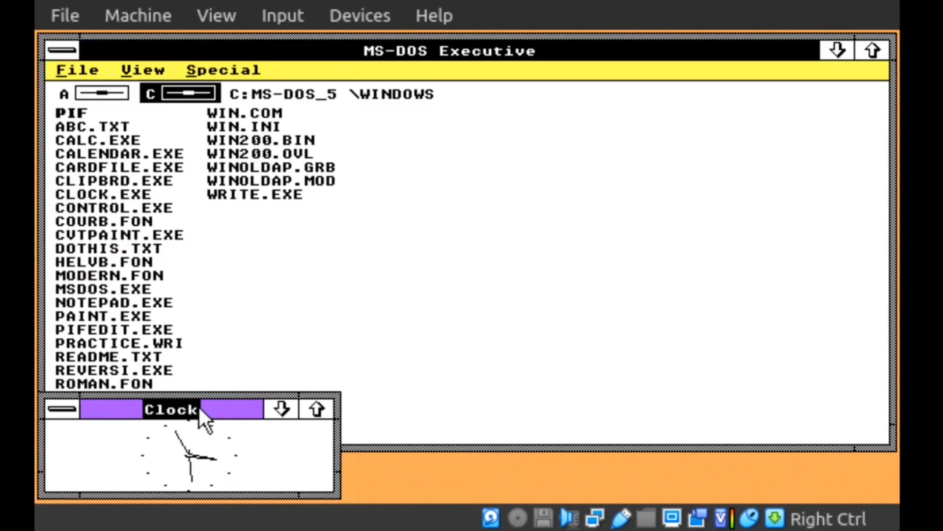
# Cycle the Clock window through its maximized and minimized states, ending at its normal size.
pyautogui.doubleClick(216, 413)
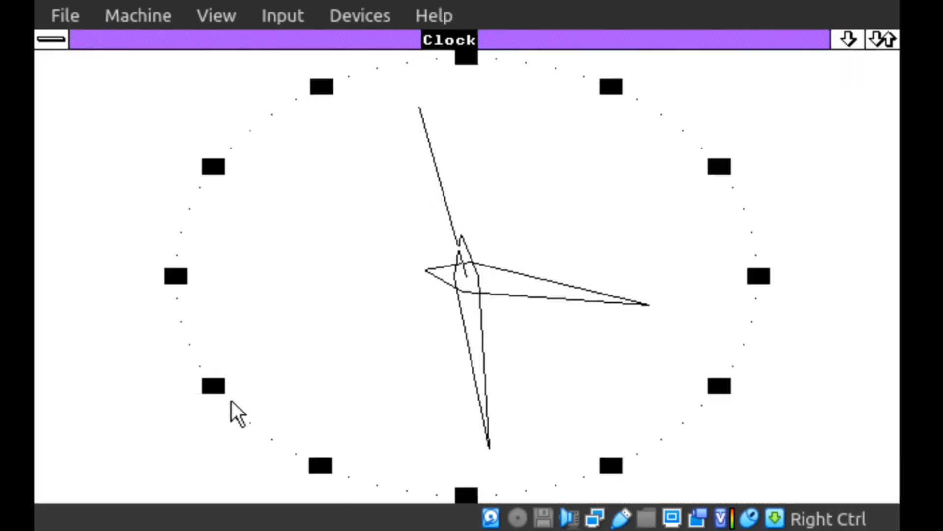
pyautogui.doubleClick(679, 35)
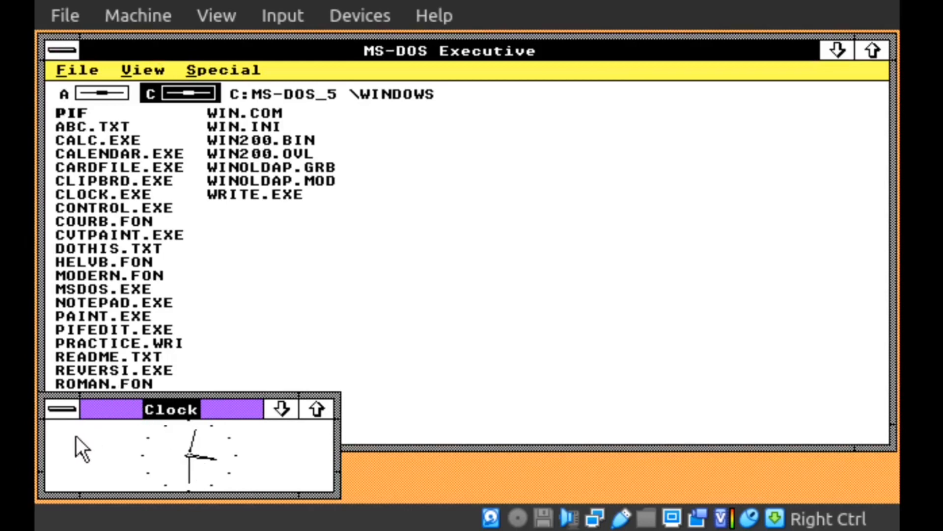
pyautogui.click(274, 416)
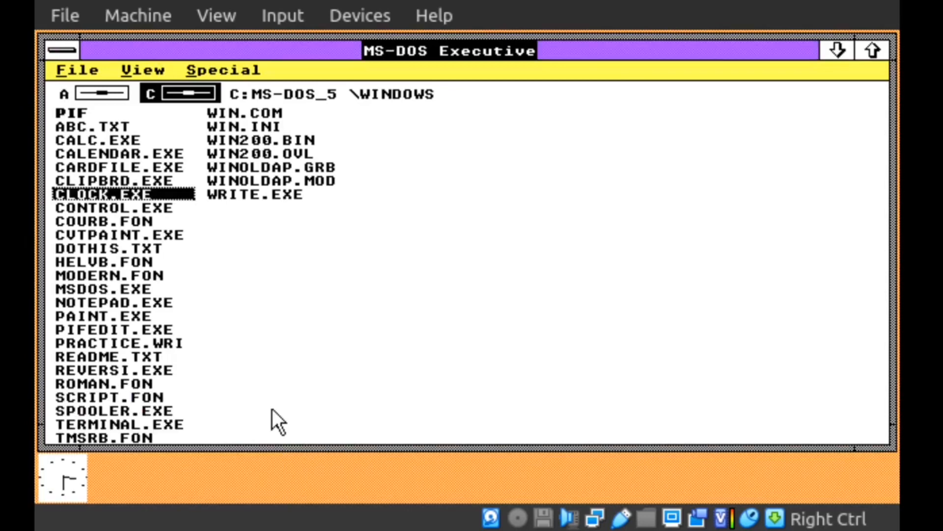
pyautogui.click(71, 479)
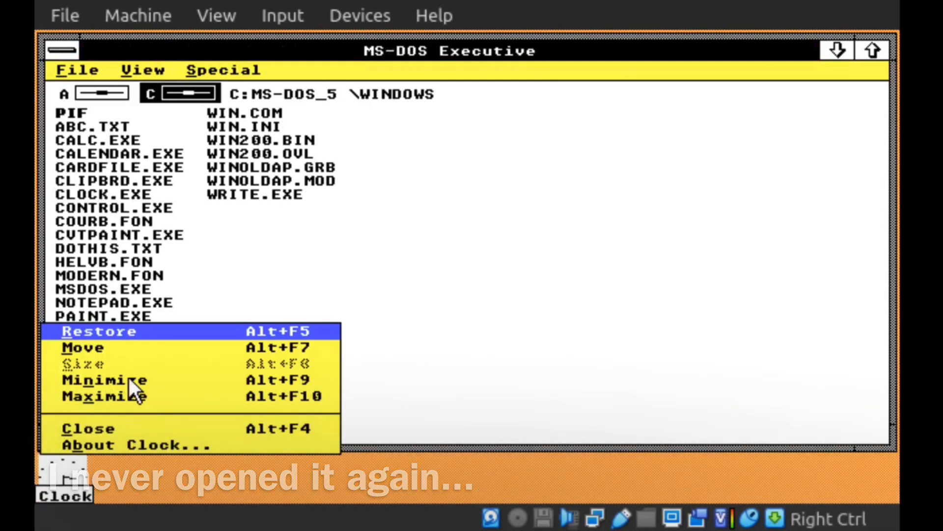
pyautogui.click(111, 329)
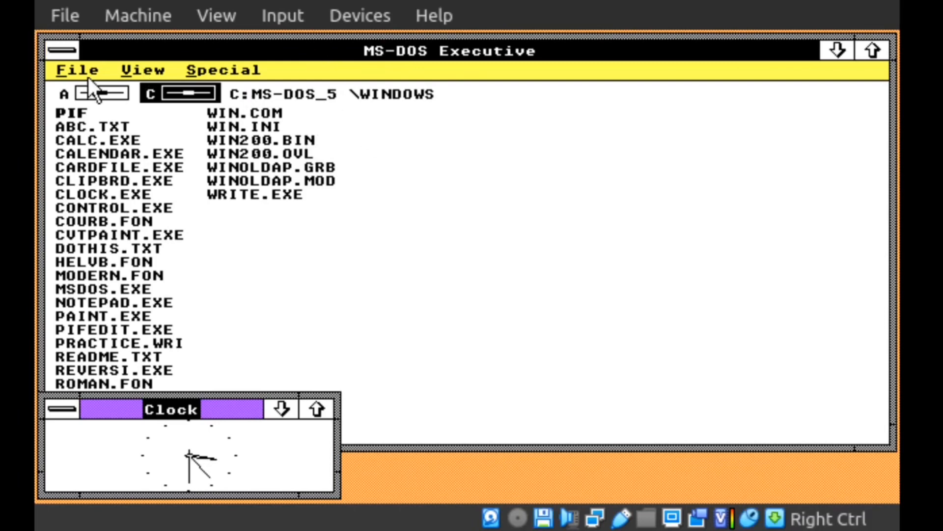
# List the files on drive A in MS-DOS Executive and try to run SETUP.EXE from it.
pyautogui.click(361, 59)
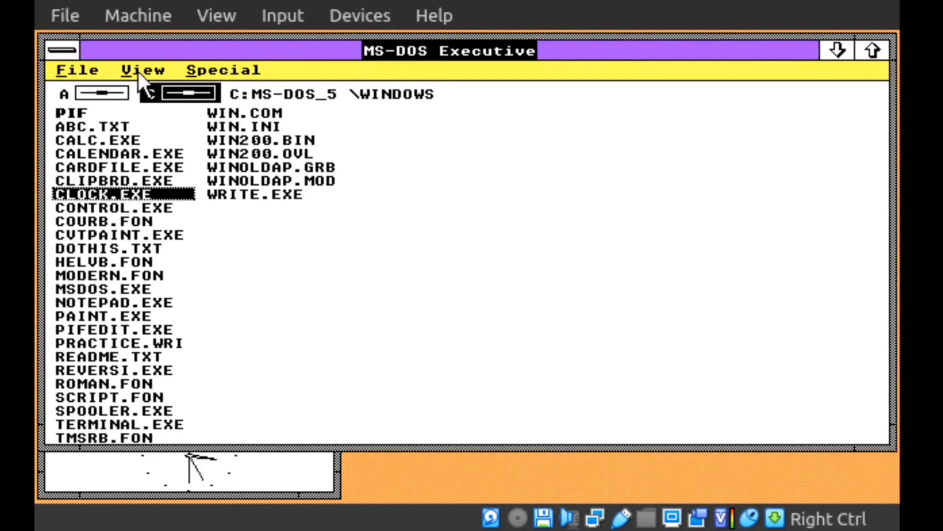
pyautogui.click(90, 88)
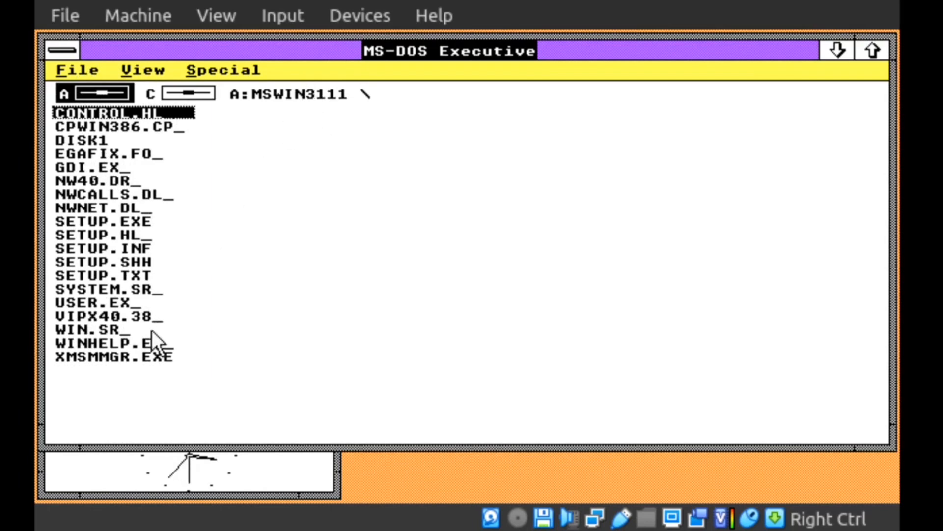
pyautogui.doubleClick(102, 220)
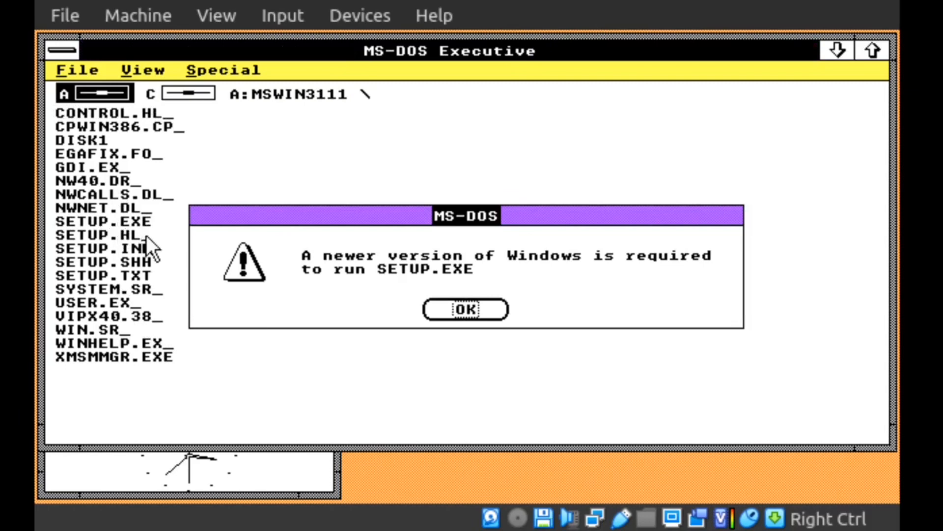
pyautogui.click(476, 308)
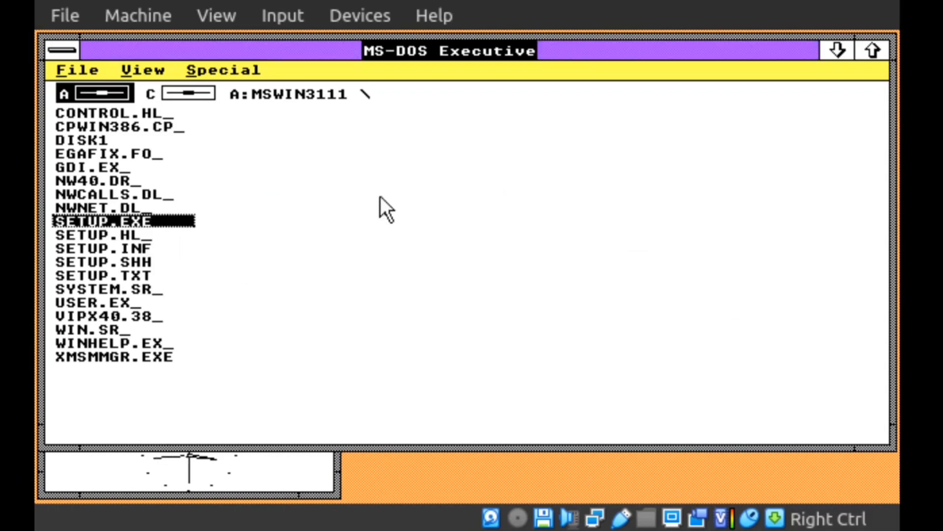
# Exit MS-DOS Executive and confirm ending the Windows session.
pyautogui.click(205, 74)
pyautogui.click(133, 69)
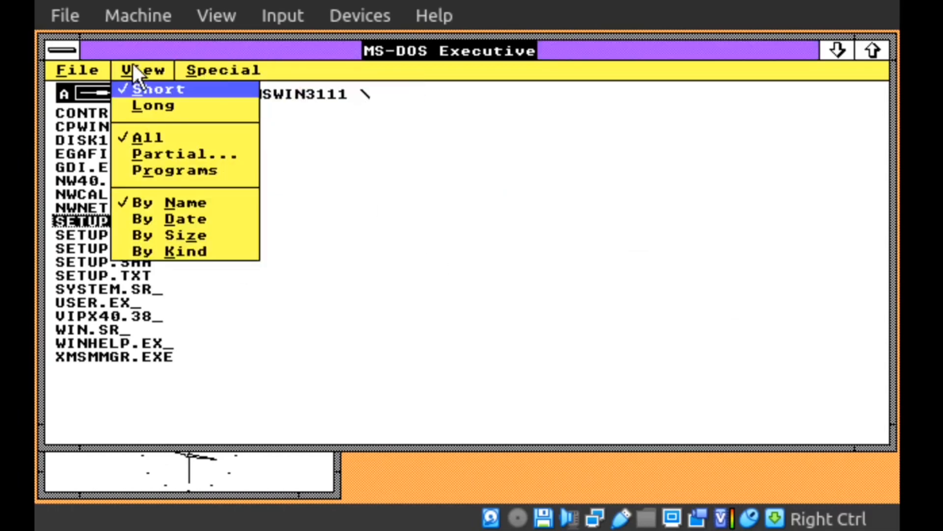
pyautogui.click(101, 64)
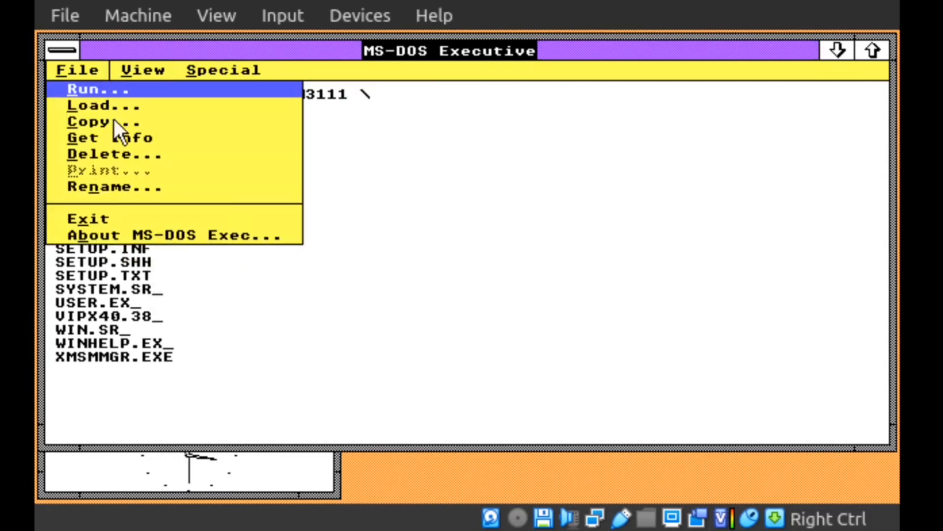
pyautogui.click(132, 217)
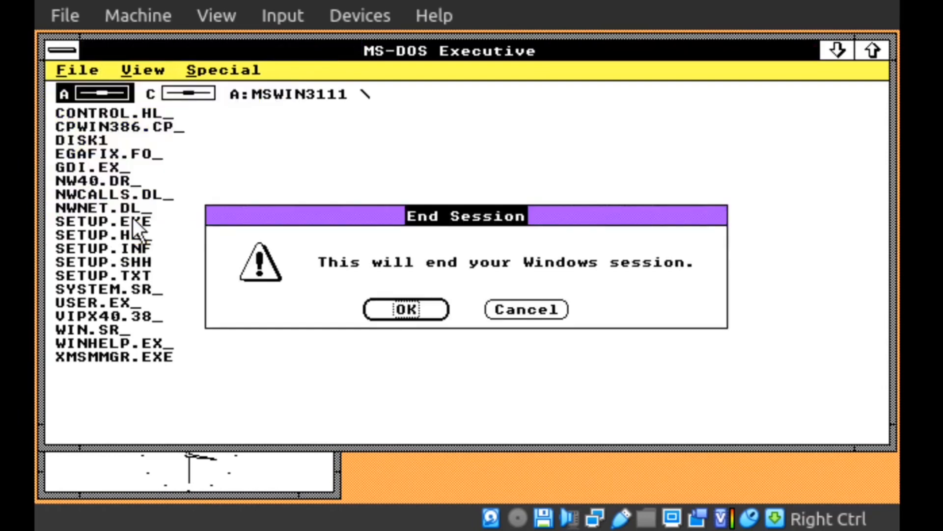
pyautogui.click(396, 308)
# Change to drive A: at the DOS prompt and run the setup command.
pyautogui.write('A:')
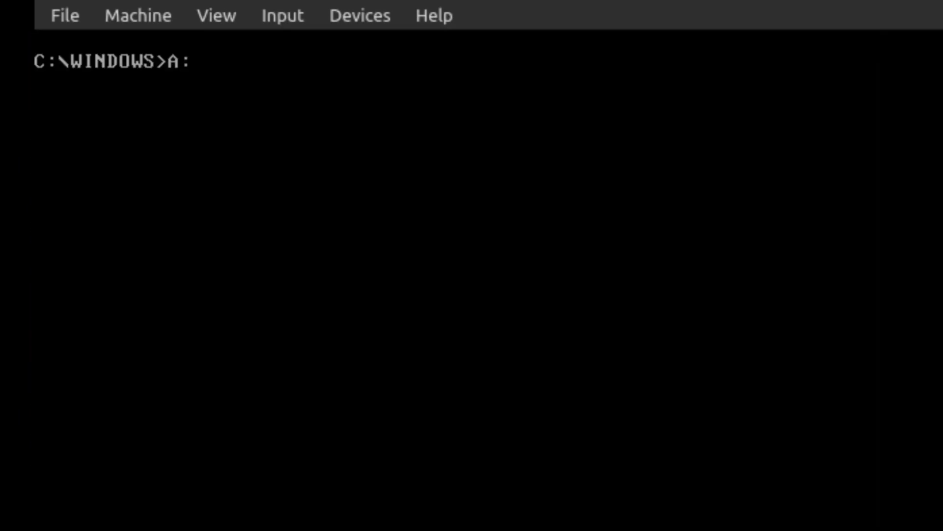
pyautogui.press('Return')
pyautogui.write('setup')
pyautogui.press('Return')
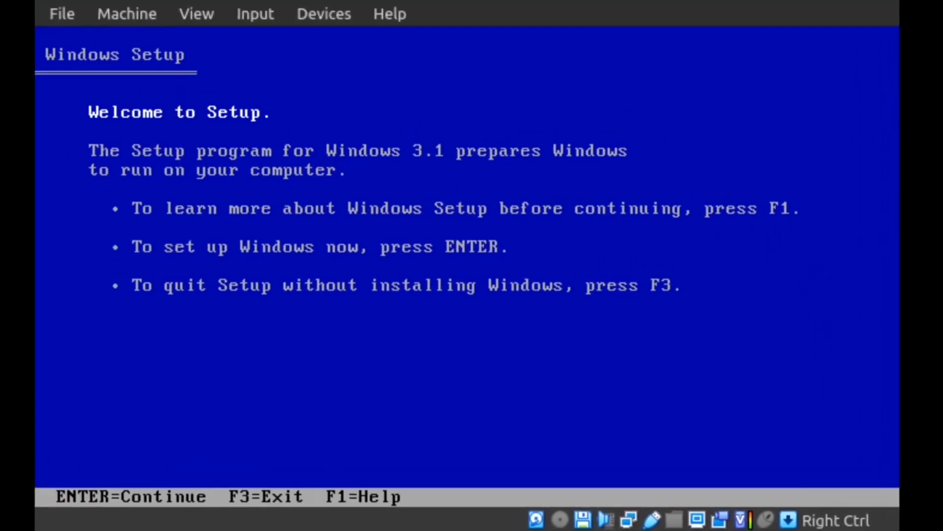
# Continue past the welcome screen of Windows 3.1 Setup to the choice of installation path.
pyautogui.press('Control_R')
pyautogui.click(528, 327)
pyautogui.press('Return')
pyautogui.press('Return')
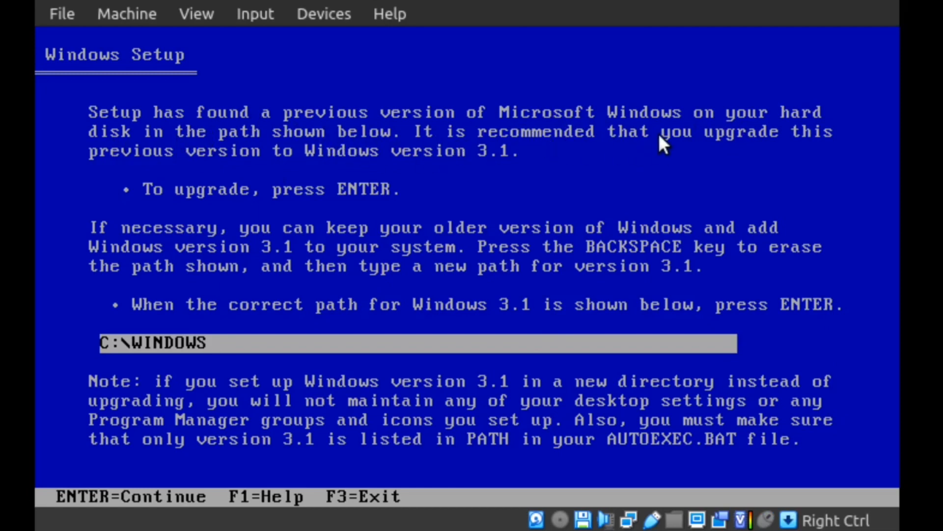
# Try to upgrade the previous Windows version in C:\WINDOWS to version 3.1, and quit Setup.
pyautogui.click(394, 223)
pyautogui.press('Return')
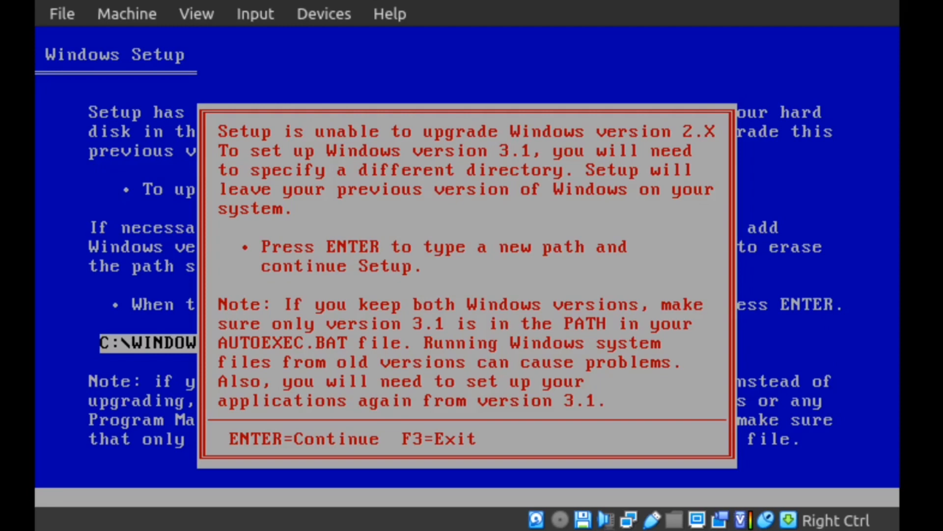
pyautogui.press('Return')
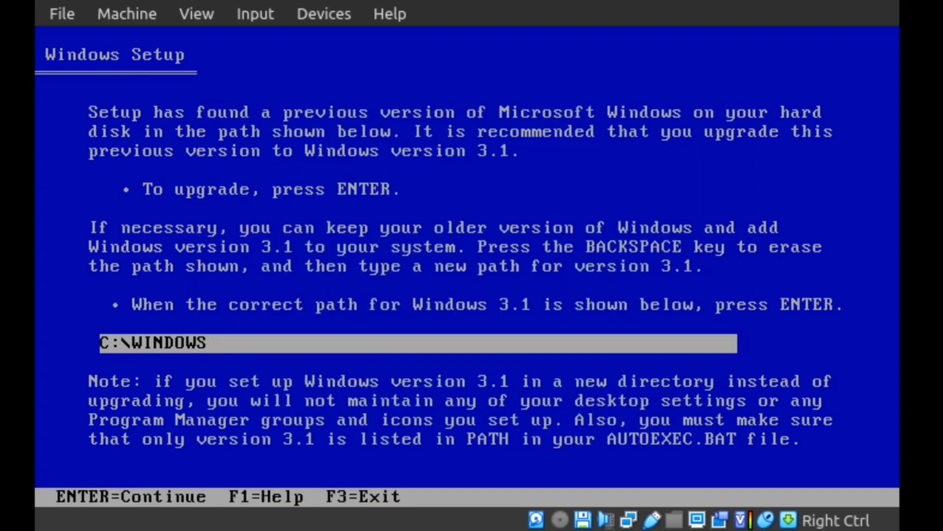
pyautogui.press('F3')
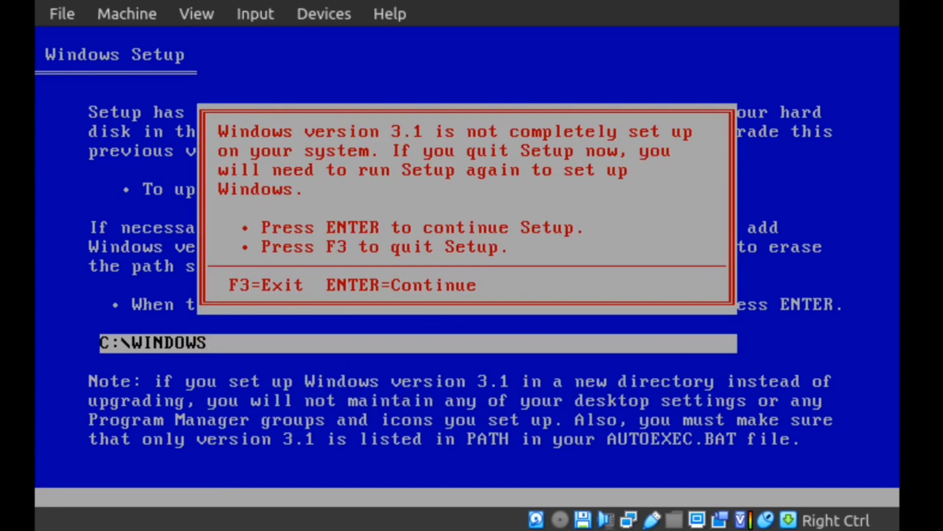
pyautogui.press('F3')
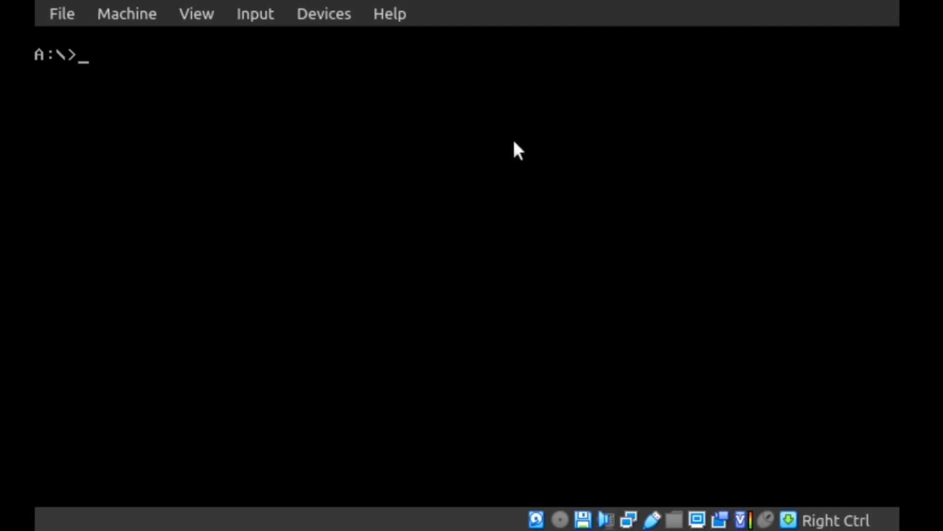
# Swap the virtual floppy for the first Windows 3.0 disk and run the setup command from drive A:.
pyautogui.click(339, 21)
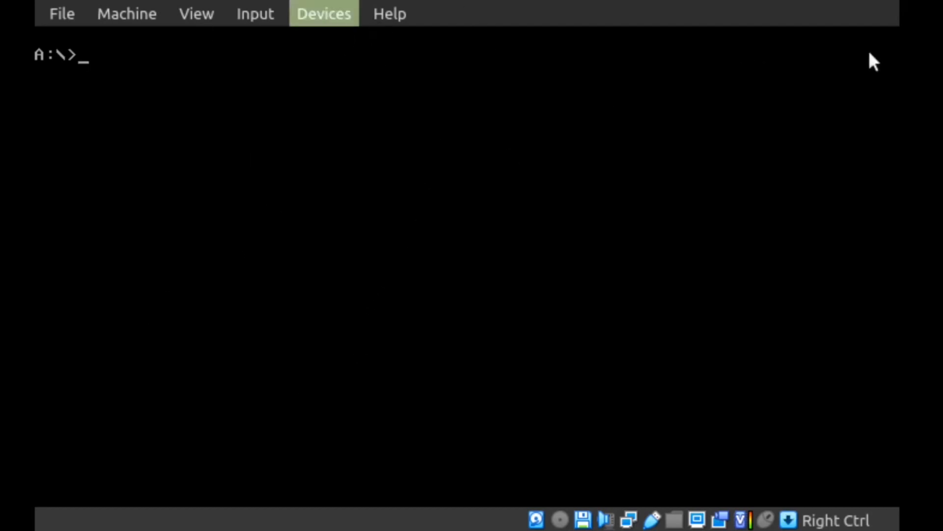
pyautogui.click(830, 97)
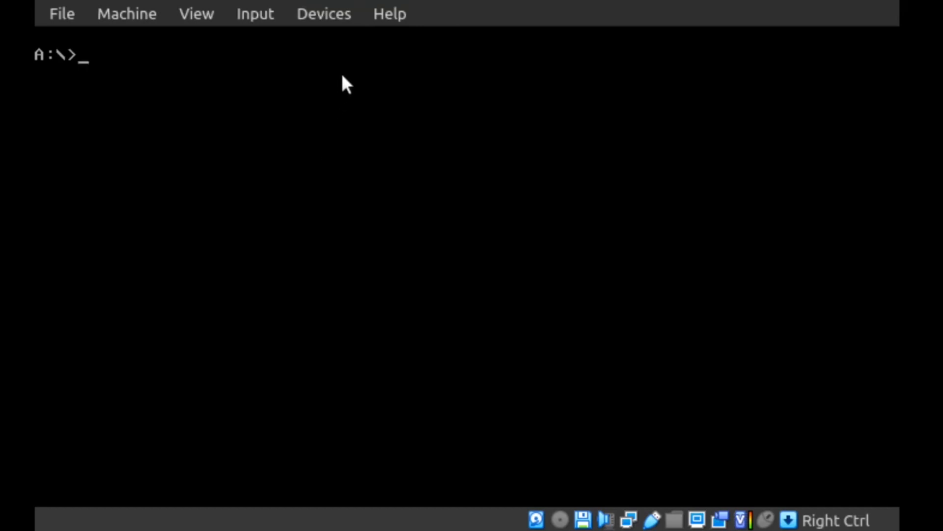
pyautogui.click(523, 199)
pyautogui.write('set')
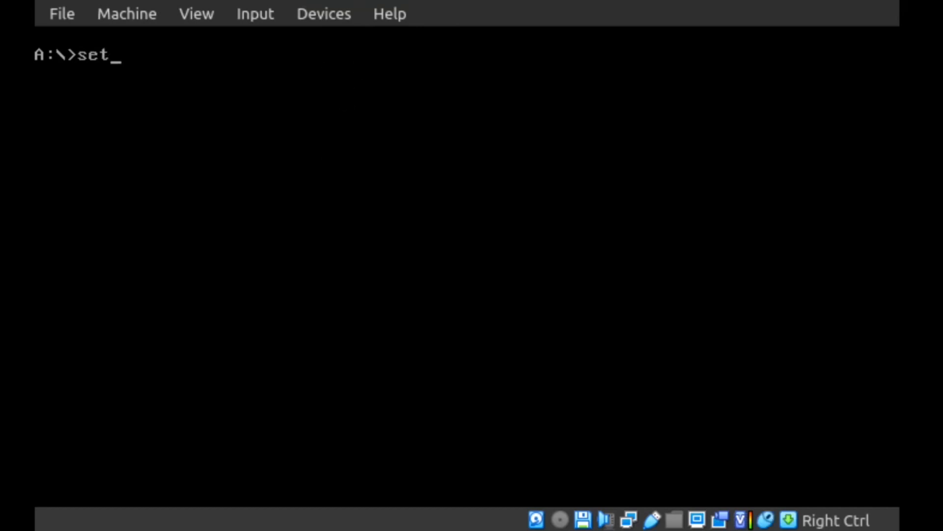
pyautogui.write('up')
pyautogui.press('Return')
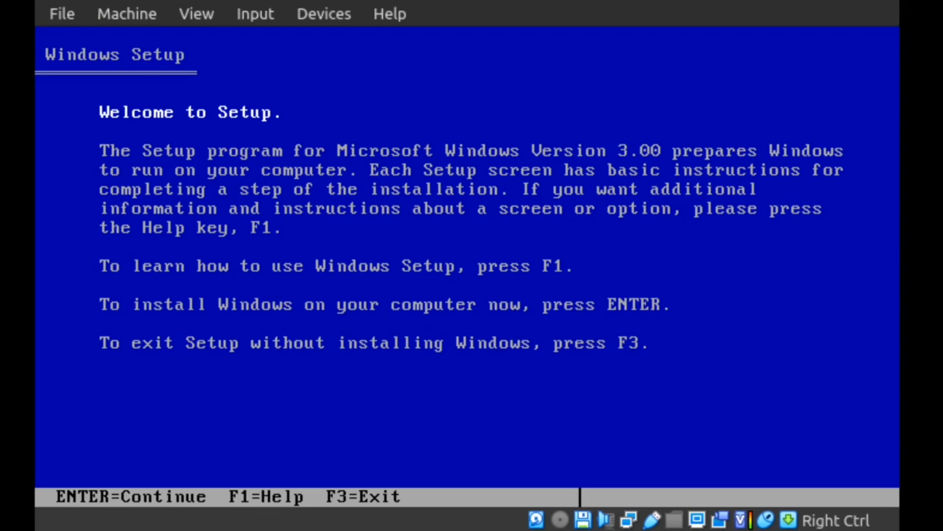
# Continue past the welcome screen, accept C:\WINDOWS as the installation directory and perform the upgrade of the old Windows version.
pyautogui.press('Control_R')
pyautogui.click(690, 162)
pyautogui.press('Return')
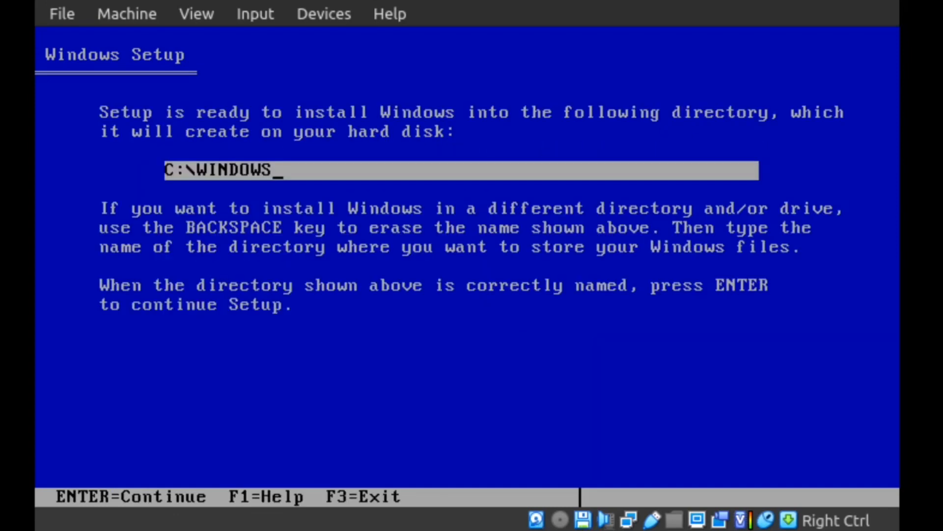
pyautogui.press('Return')
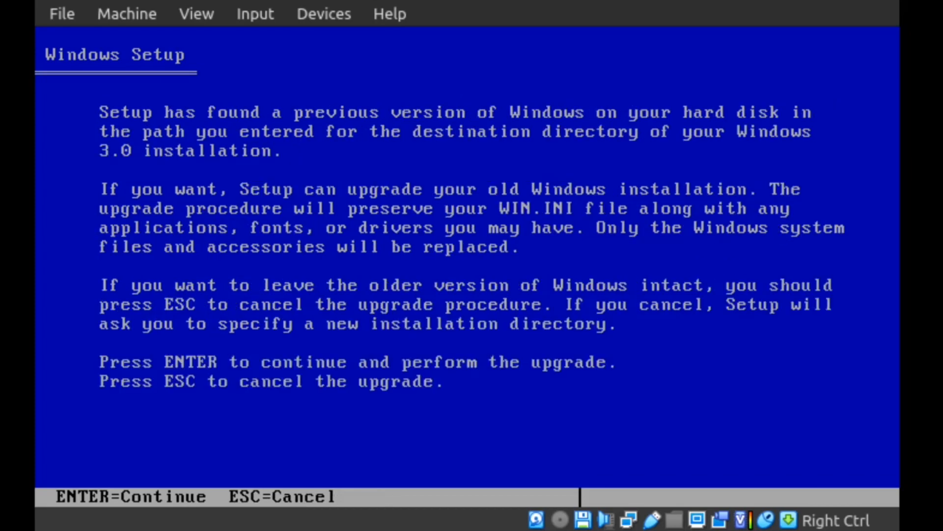
pyautogui.press('Control_R')
pyautogui.click(423, 293)
pyautogui.press('Return')
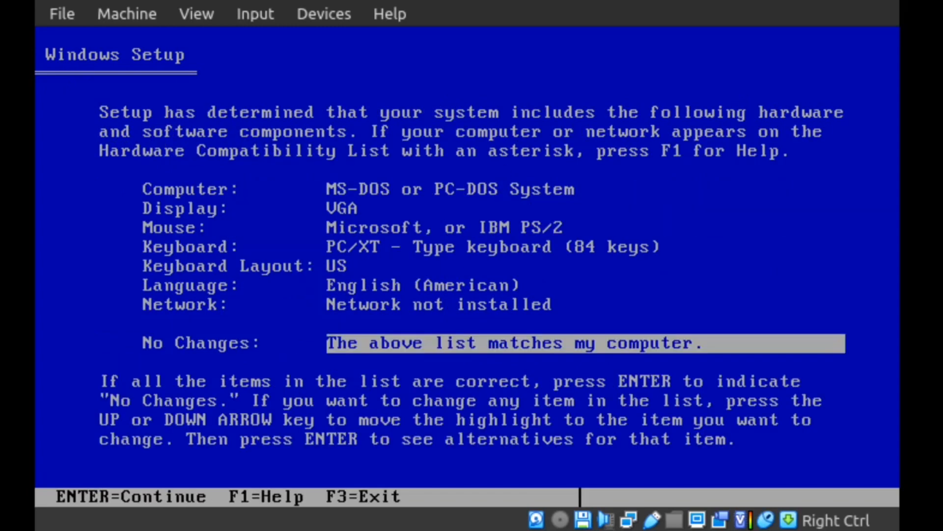
# Go through the detected hardware and software components and accept the list without changes.
pyautogui.press('Up')
pyautogui.press('Up')
pyautogui.press('Down')
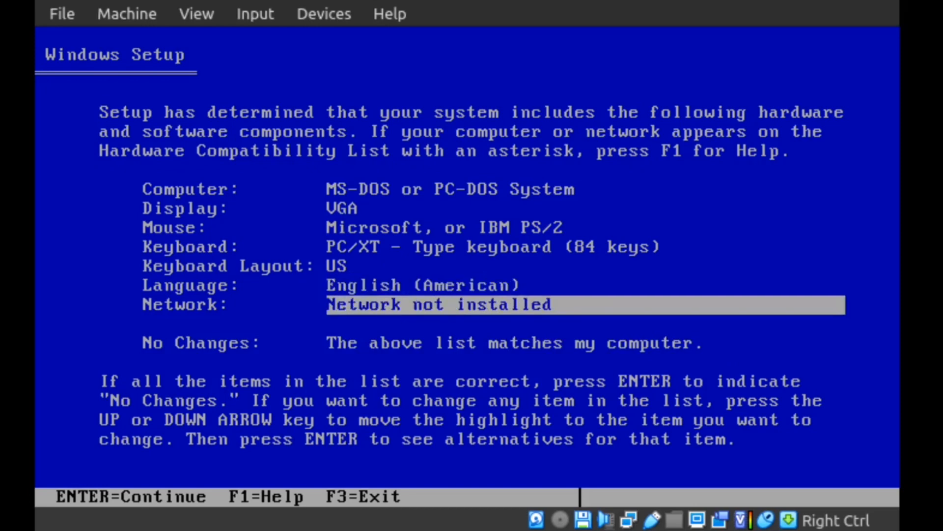
pyautogui.press('Up')
pyautogui.press('Up')
pyautogui.press('Up')
pyautogui.press('Up')
pyautogui.press('Up')
pyautogui.press('Up')
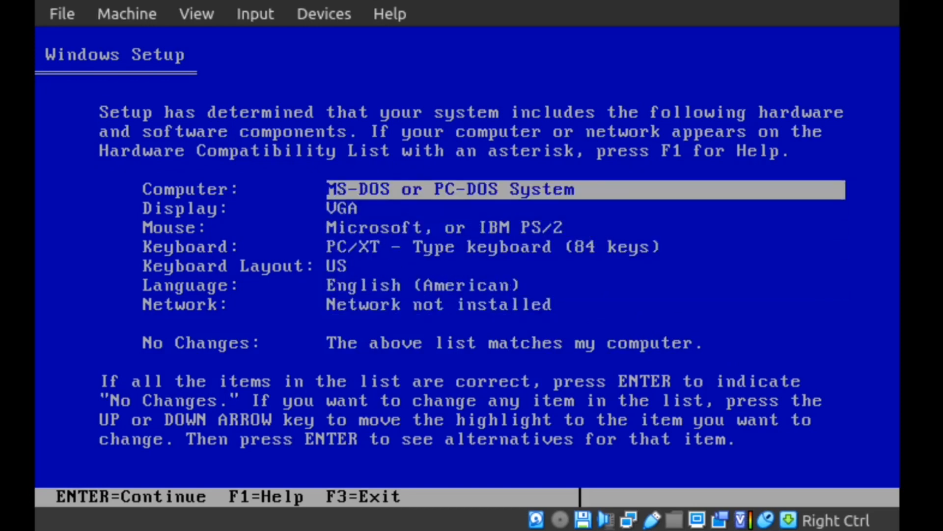
pyautogui.press('Down')
pyautogui.press('Down')
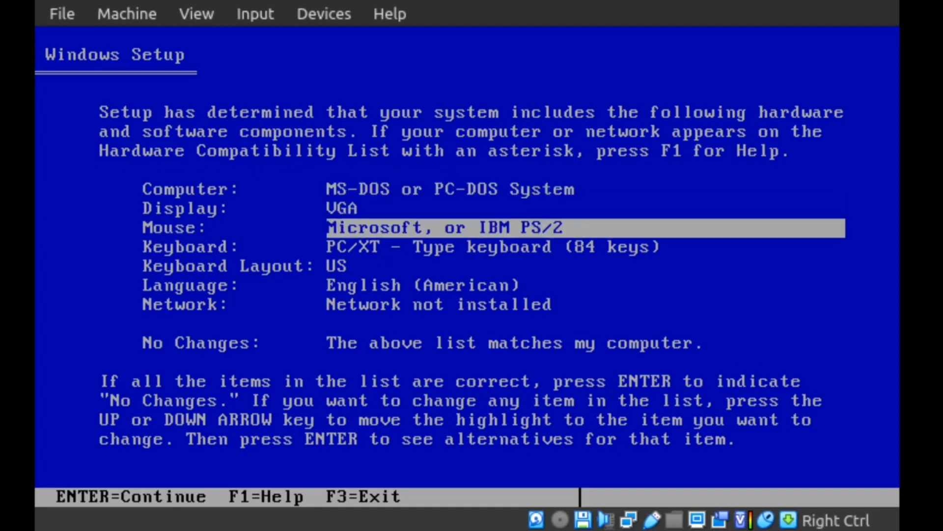
pyautogui.press('Down')
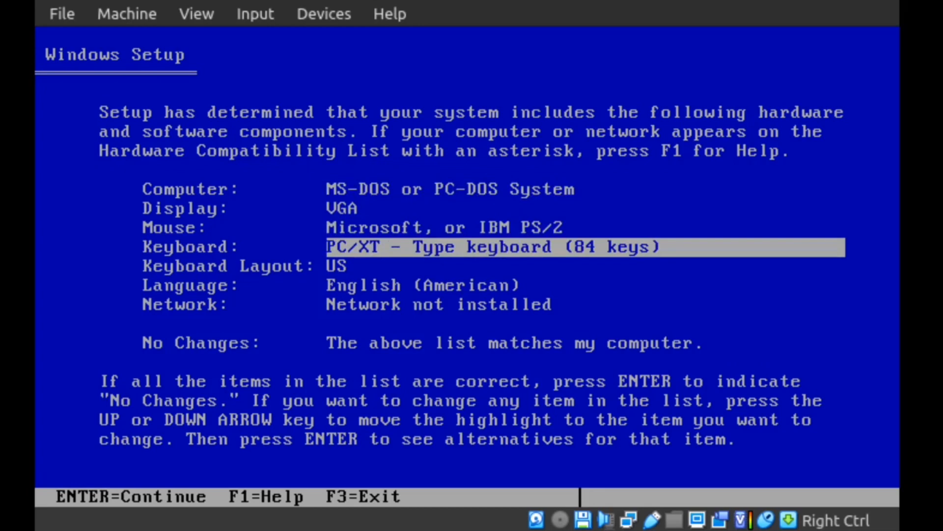
pyautogui.press('Down')
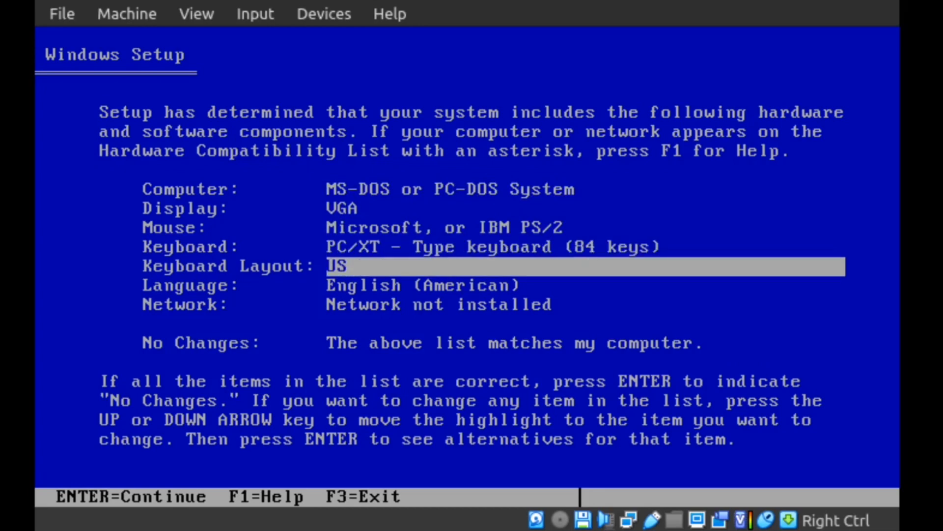
pyautogui.press('Down')
pyautogui.press('Down')
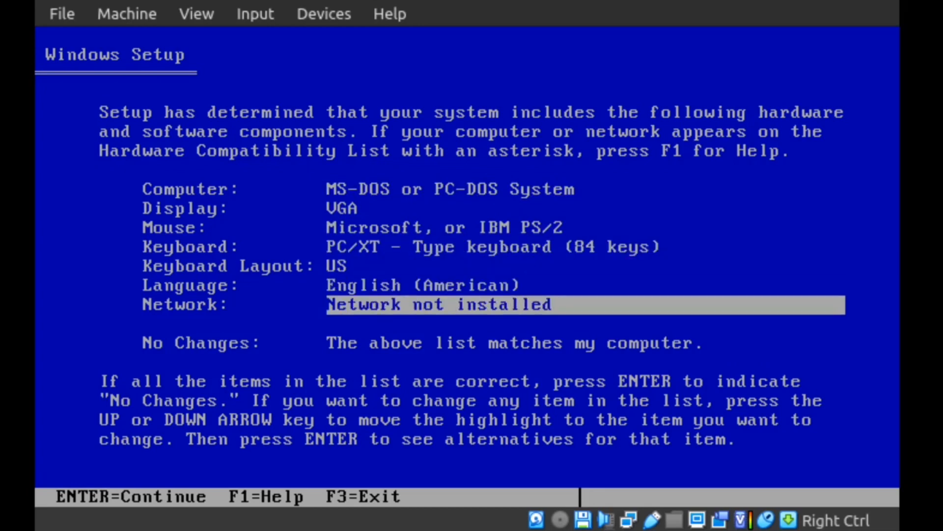
pyautogui.press('Down')
pyautogui.press('Return')
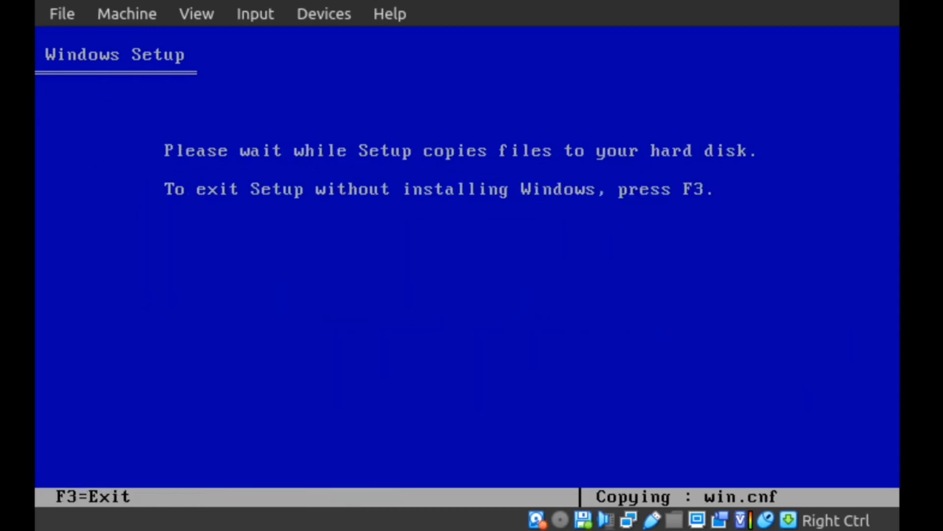
# Insert Microsoft Windows 3.0 Disk #2 in the virtual floppy drive and continue Setup.
pyautogui.press('Control_R')
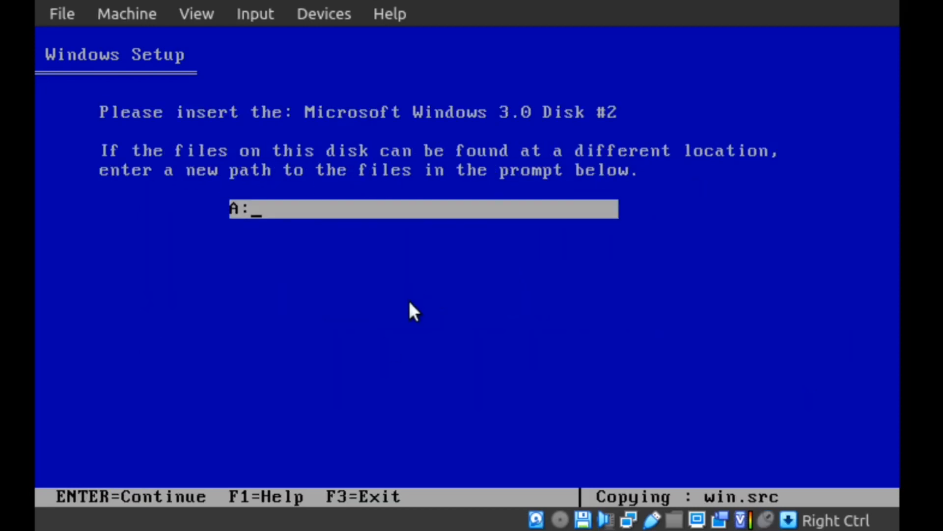
pyautogui.click(316, 16)
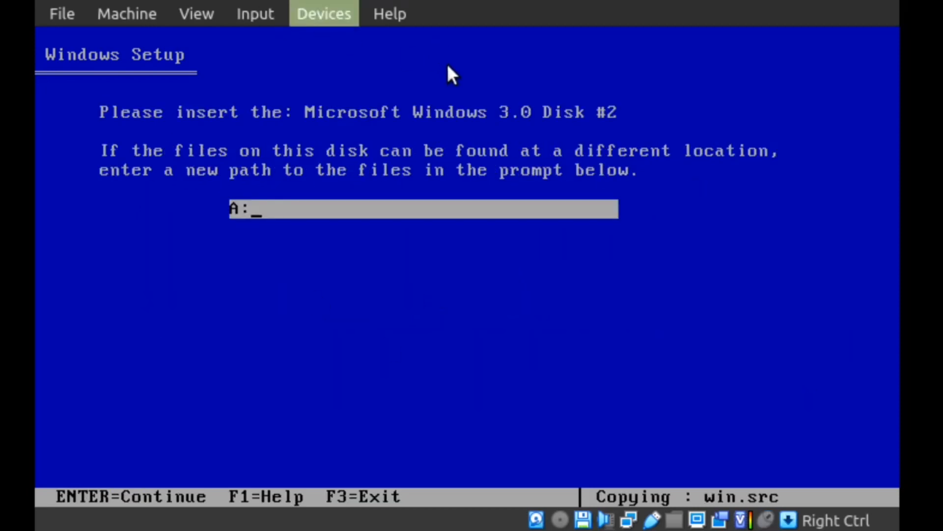
pyautogui.click(747, 144)
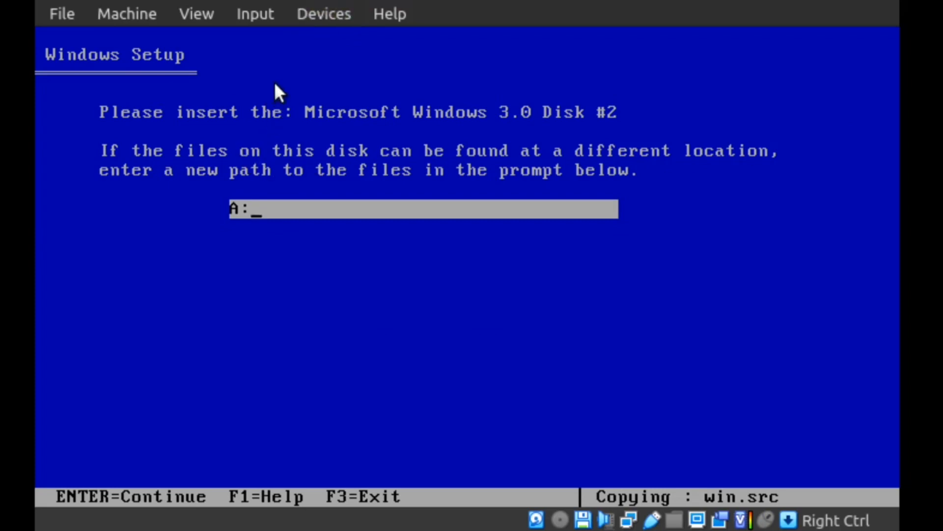
pyautogui.click(358, 143)
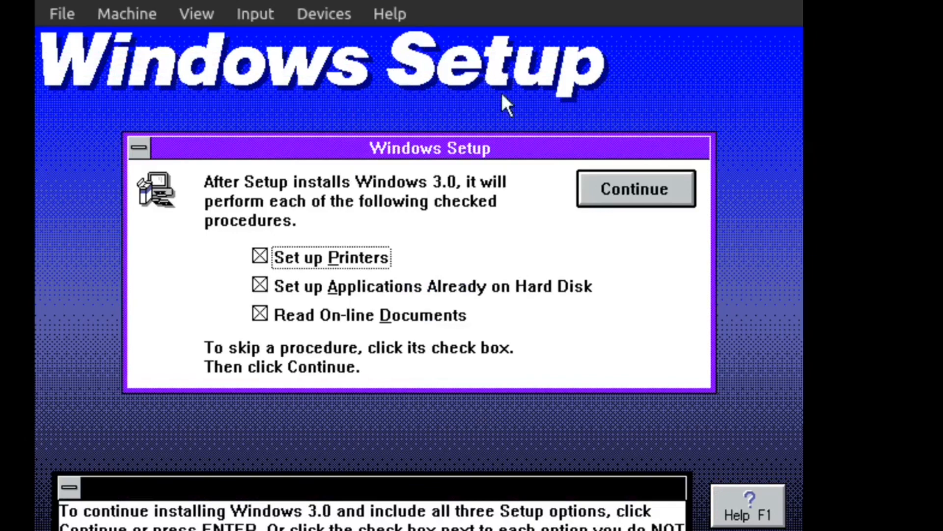
# Deselect the Set up Printers and Read On-line Documents procedures and continue the installation.
pyautogui.click(305, 245)
pyautogui.click(278, 486)
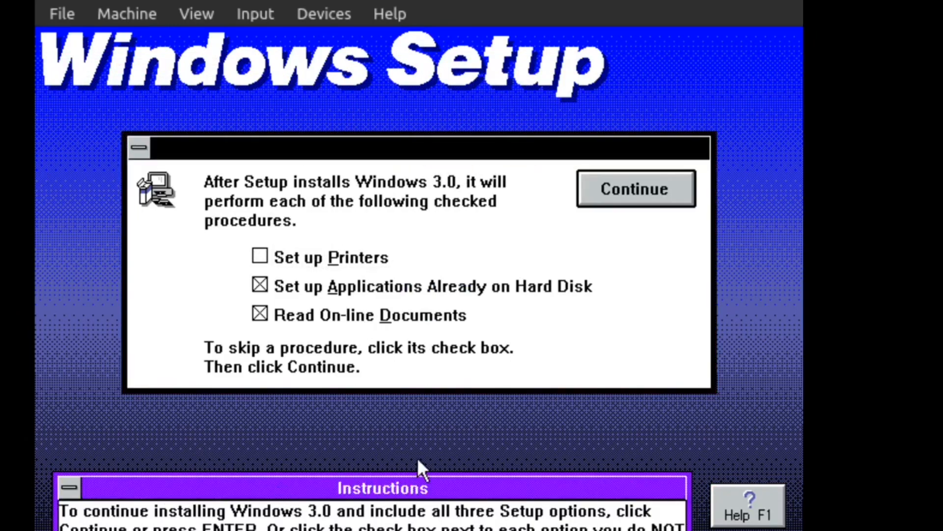
pyautogui.click(445, 148)
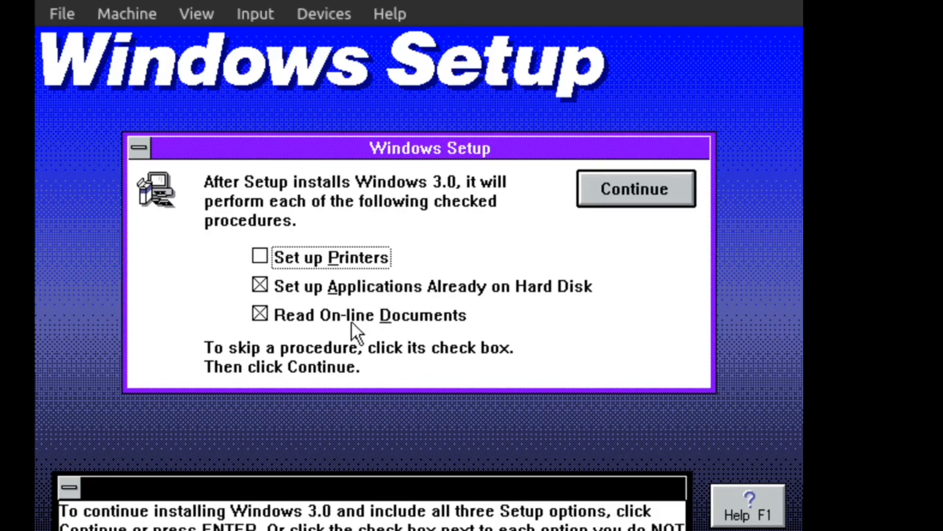
pyautogui.click(393, 314)
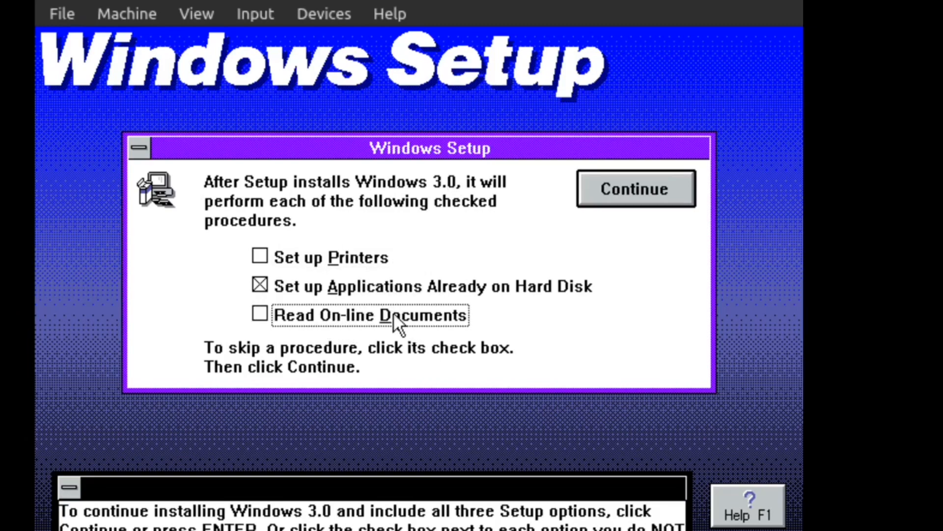
pyautogui.click(623, 189)
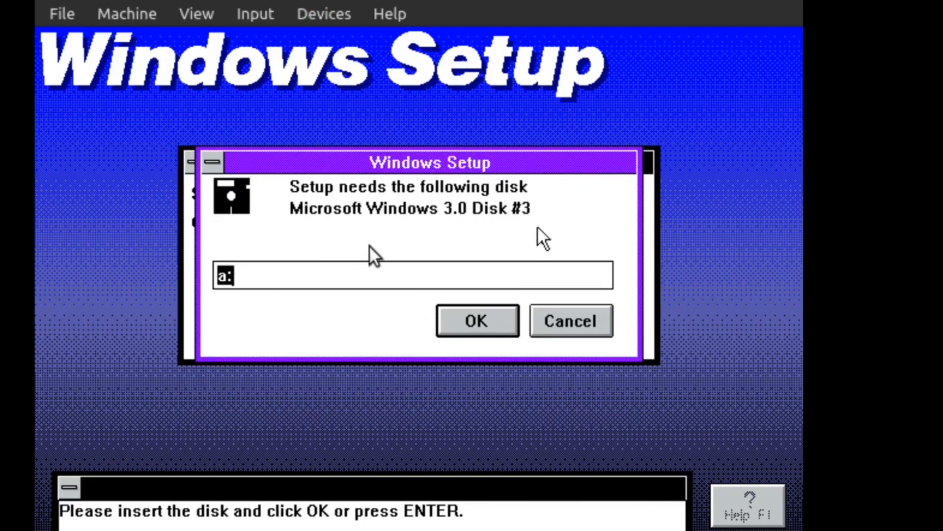
# Supply the requested Windows 3.0 disks from Disk #3 through Disk #6 on drive a: and confirm each one.
pyautogui.press('Return')
pyautogui.click(449, 315)
pyautogui.click(471, 323)
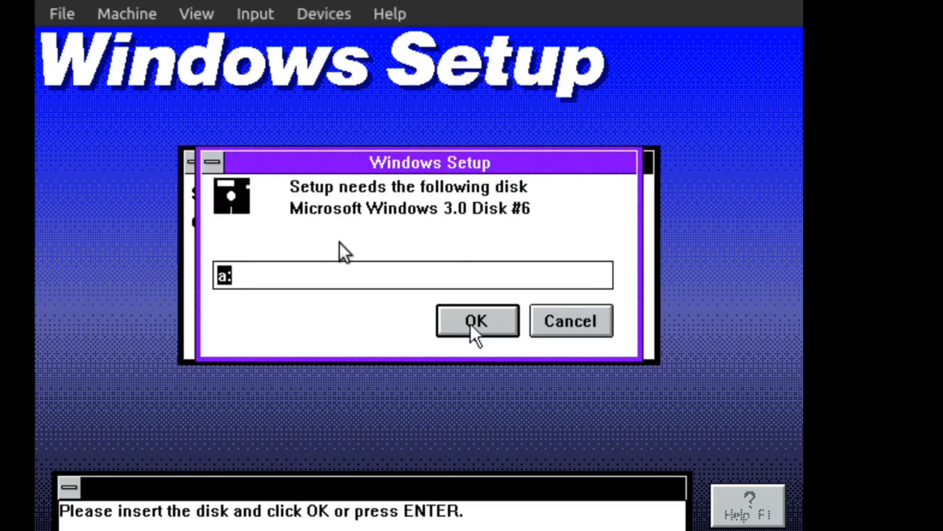
pyautogui.click(470, 322)
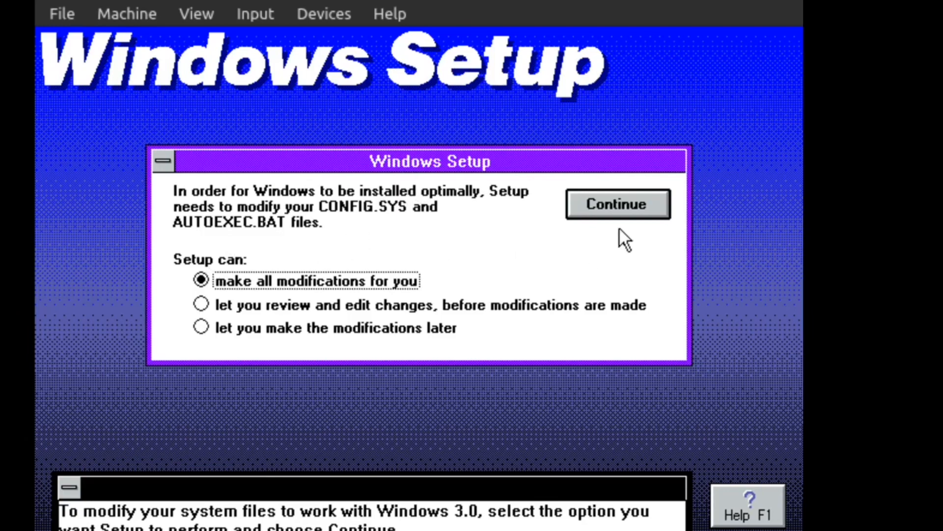
# Let Setup make all modifications to CONFIG.SYS and AUTOEXEC.BAT, and search all drives for existing applications.
pyautogui.click(595, 202)
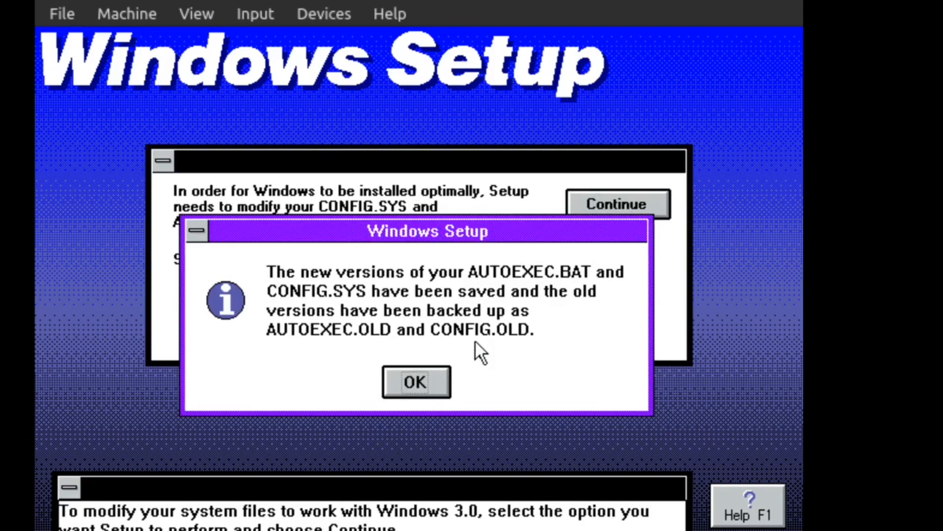
pyautogui.click(431, 380)
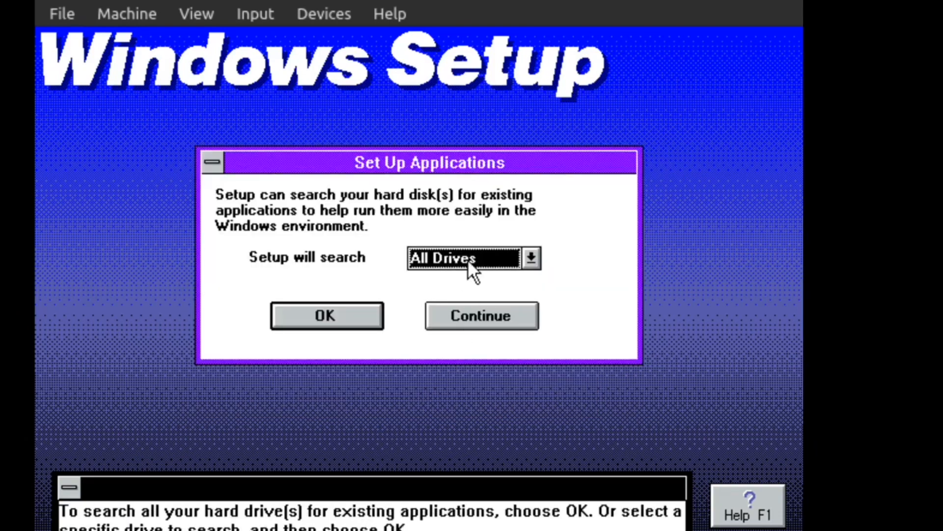
pyautogui.click(348, 317)
pyautogui.click(403, 241)
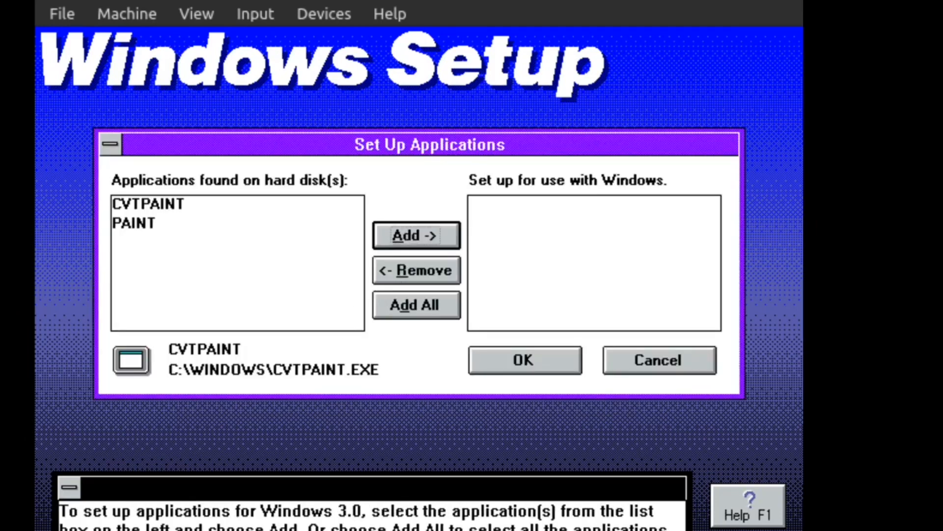
# Add both found applications, CVTPAINT and PAINT, for use with Windows and confirm the selection.
pyautogui.click(417, 231)
pyautogui.click(418, 232)
pyautogui.click(419, 304)
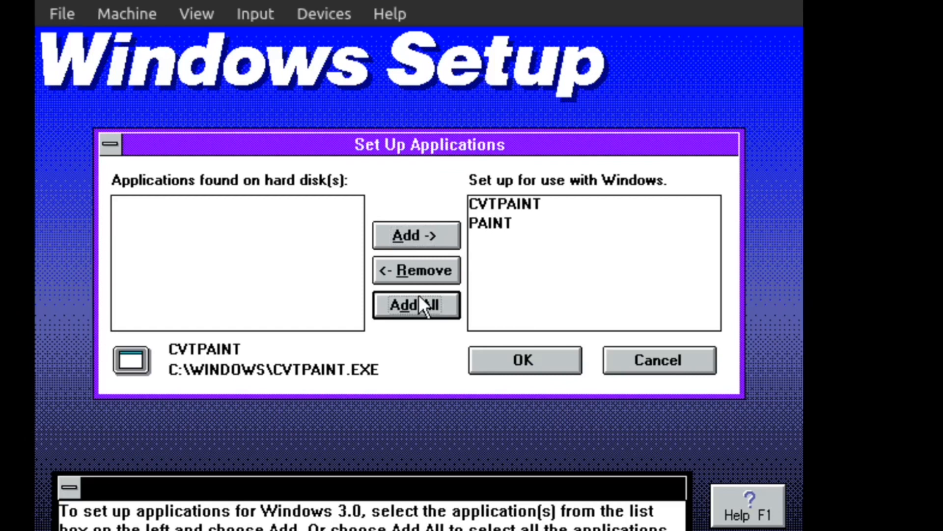
pyautogui.click(499, 197)
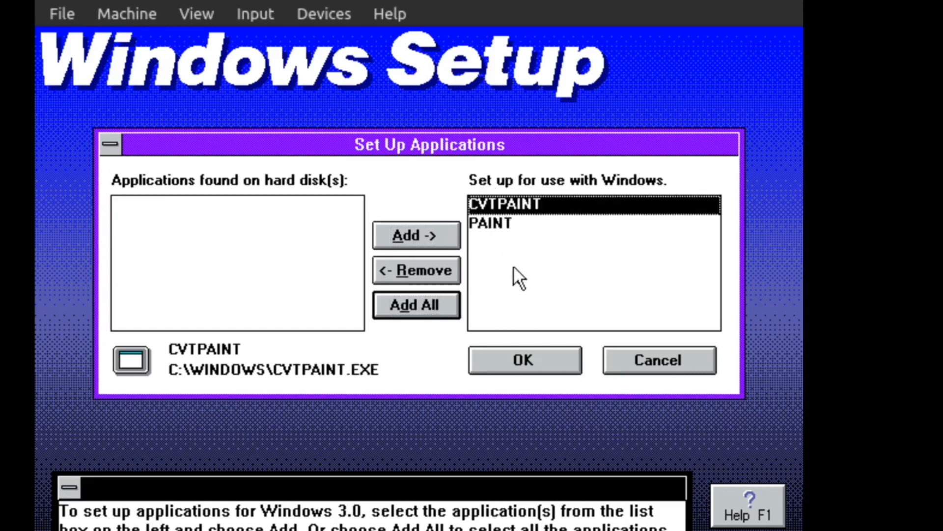
pyautogui.click(507, 211)
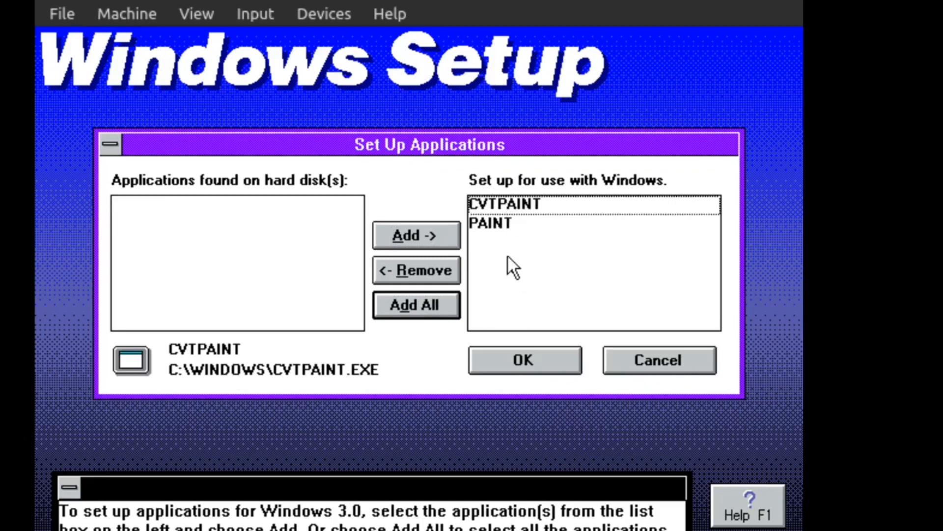
pyautogui.click(504, 213)
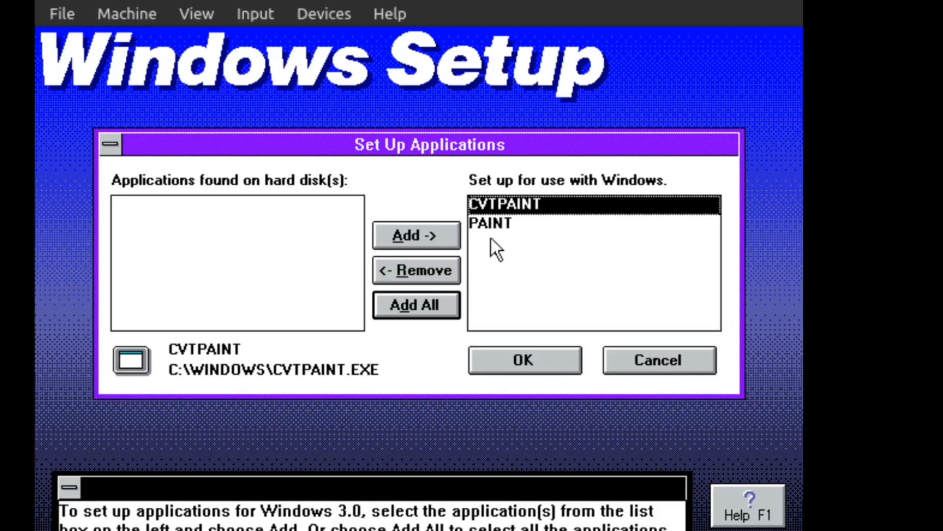
pyautogui.click(493, 228)
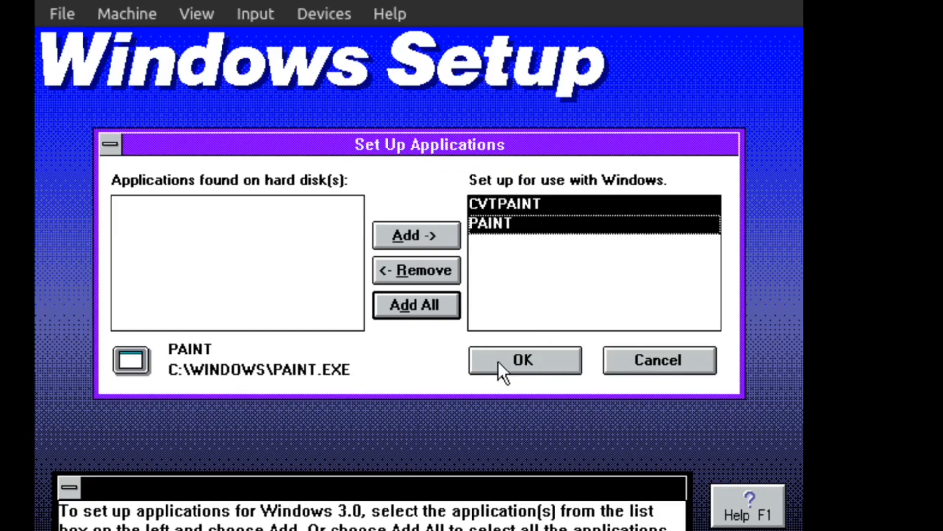
pyautogui.click(484, 362)
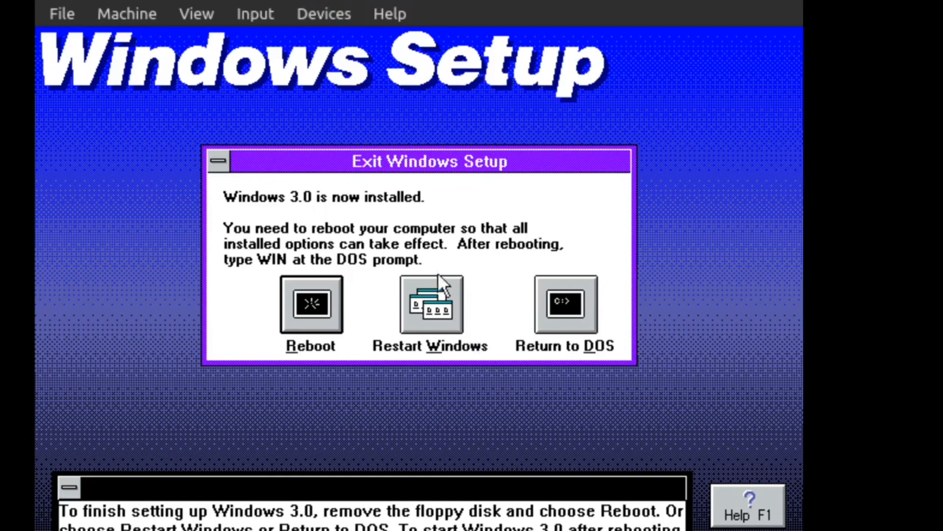
# Reboot from Windows Setup, then reset the virtual machine and let it continue booting from the boot menu.
pyautogui.click(307, 299)
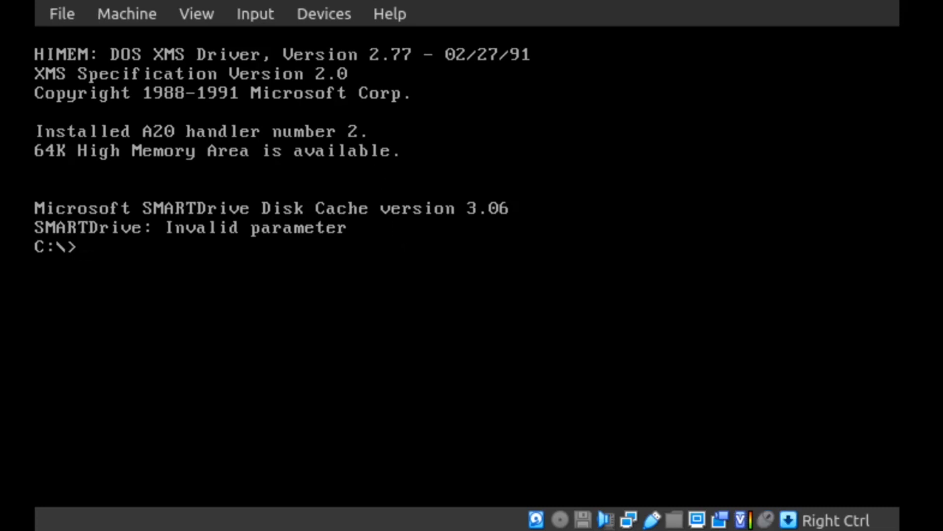
pyautogui.click(100, 22)
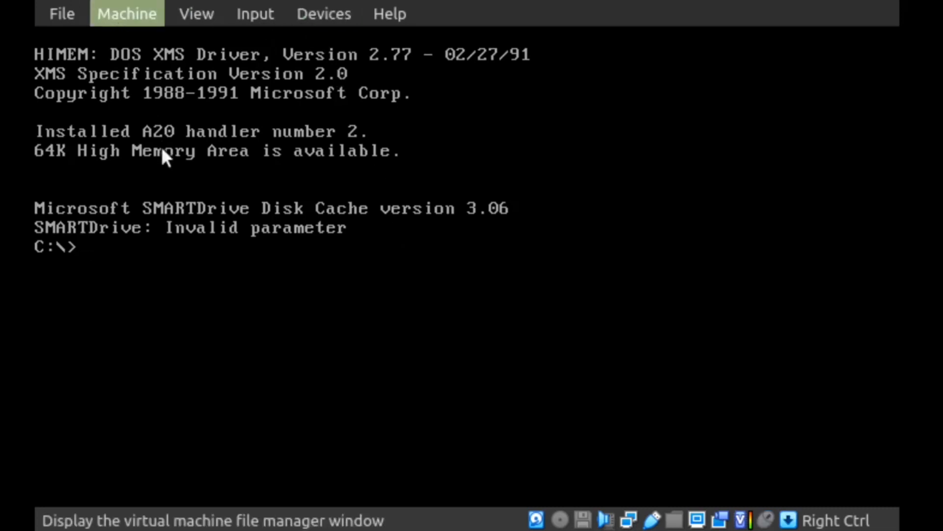
pyautogui.click(152, 208)
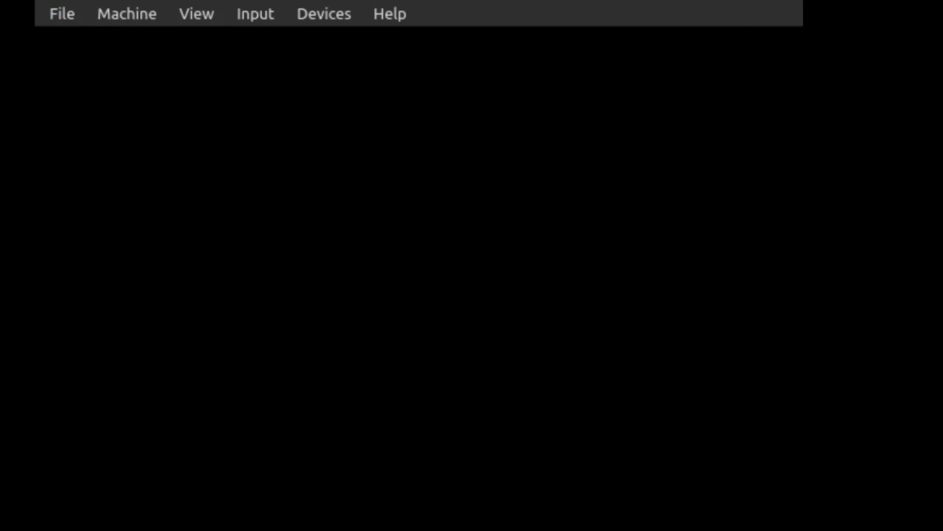
pyautogui.press('F12')
pyautogui.write('b')
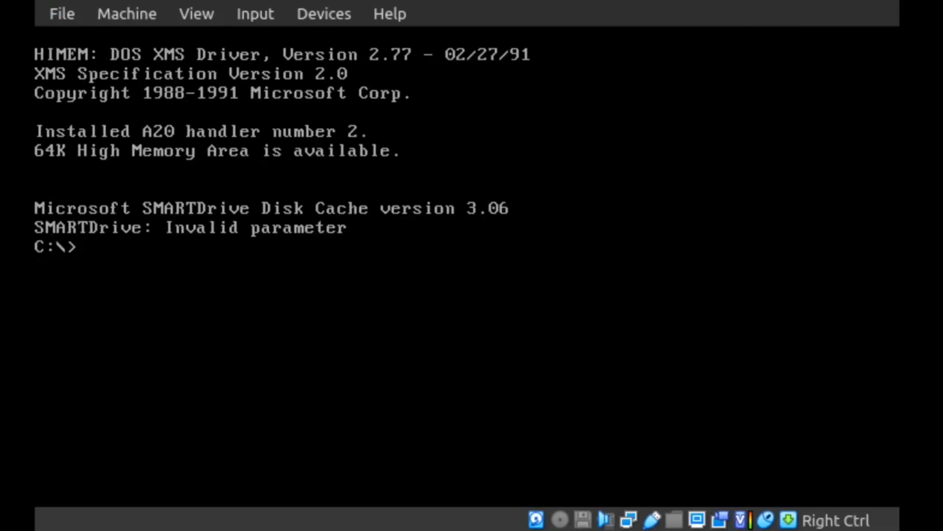
# Change to the WINDOWS directory at the DOS prompt and start Windows with WIN.
pyautogui.write('cd WINDOWS')
pyautogui.press('Return')
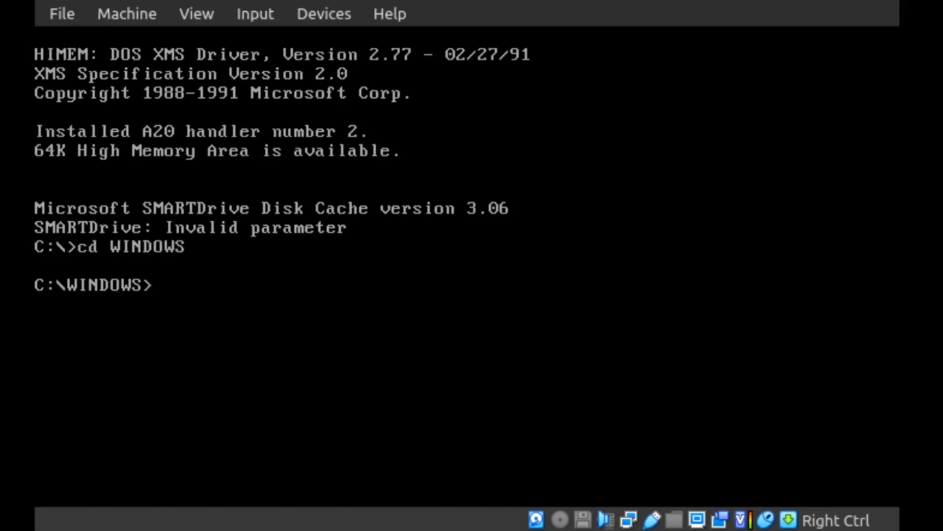
pyautogui.write('WIN')
pyautogui.press('Return')
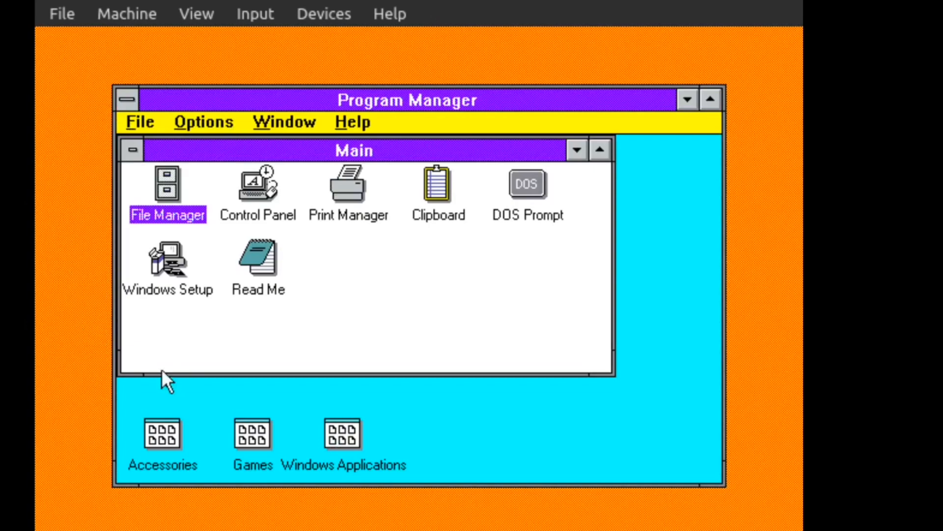
# Open File Manager to view the directory tree of drive C, and exit it with Save Settings enabled.
pyautogui.doubleClick(173, 190)
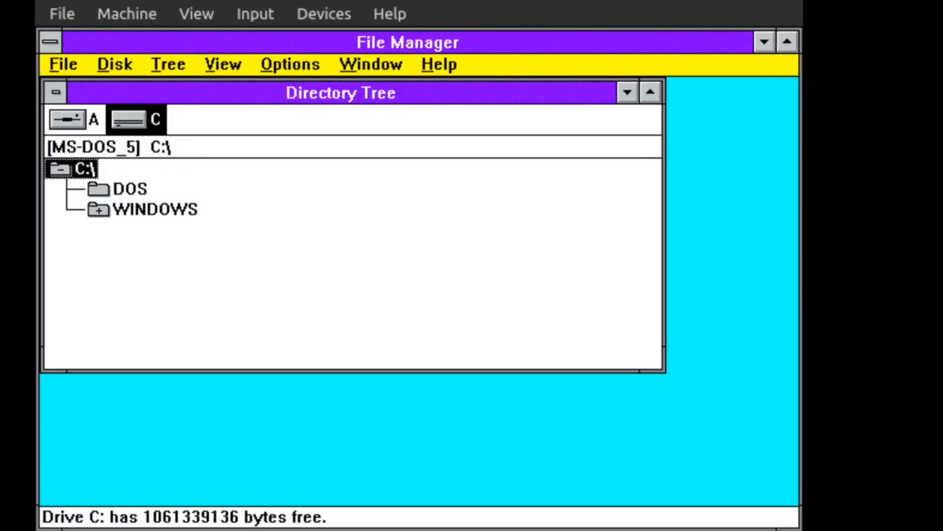
pyautogui.click(56, 92)
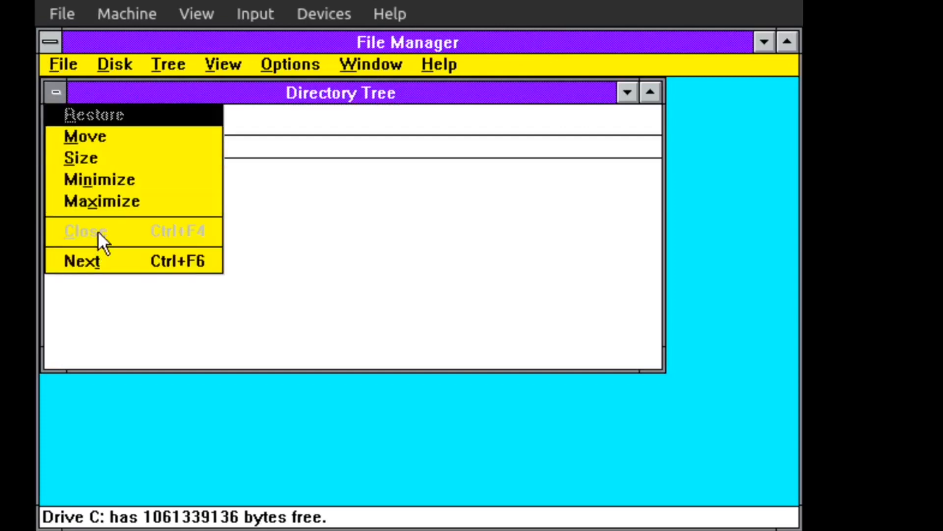
pyautogui.click(387, 226)
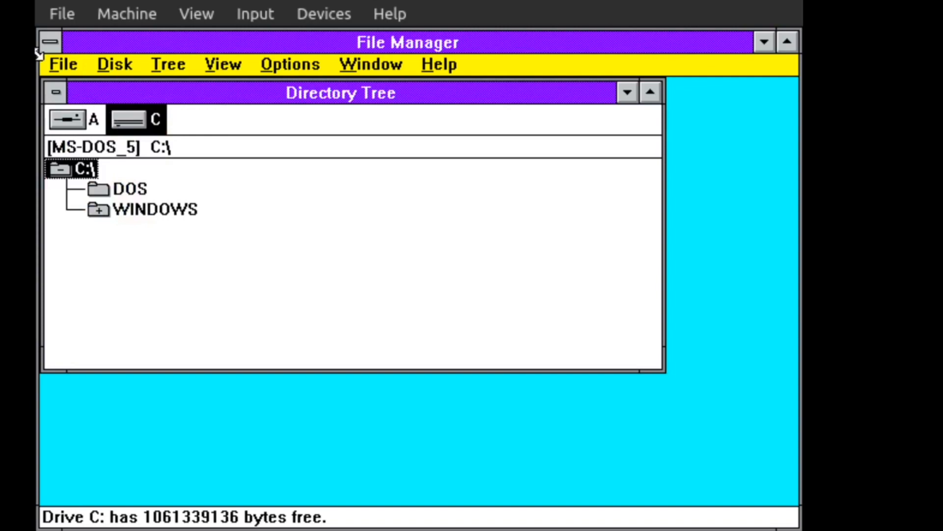
pyautogui.click(52, 42)
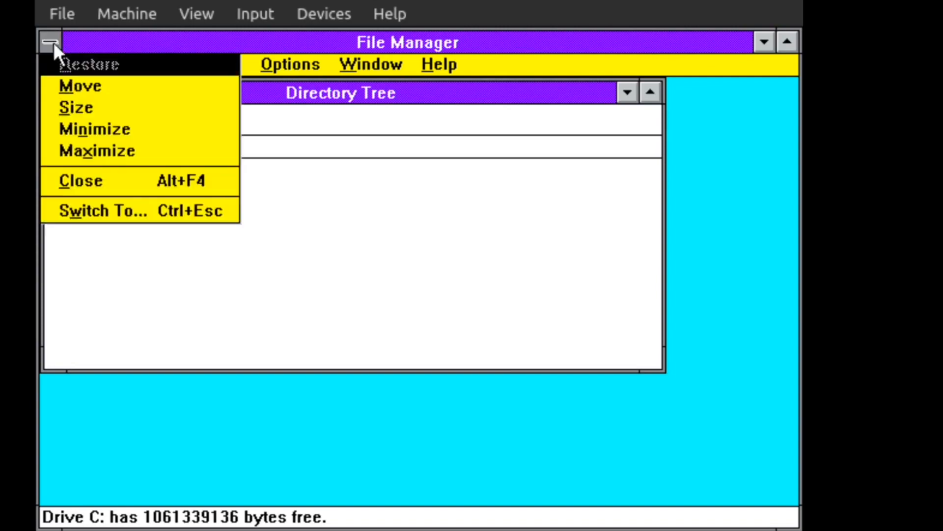
pyautogui.click(99, 173)
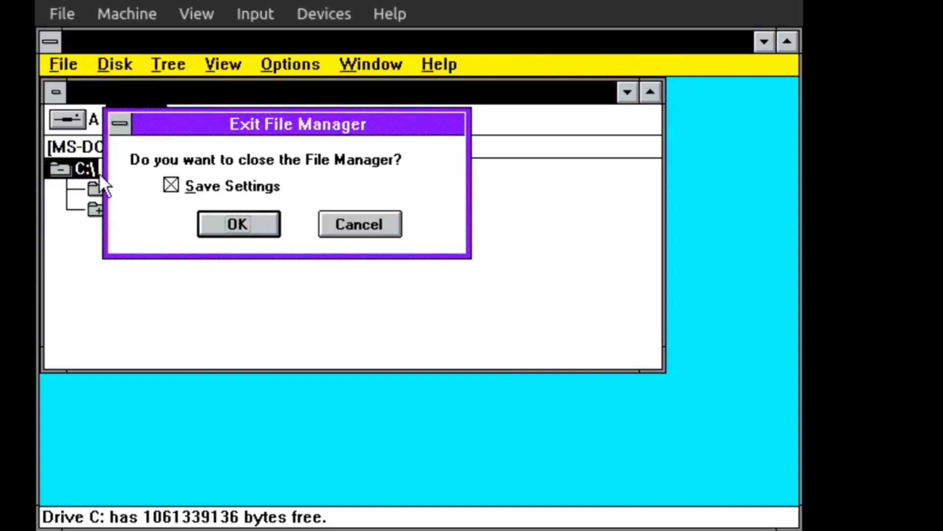
pyautogui.click(209, 220)
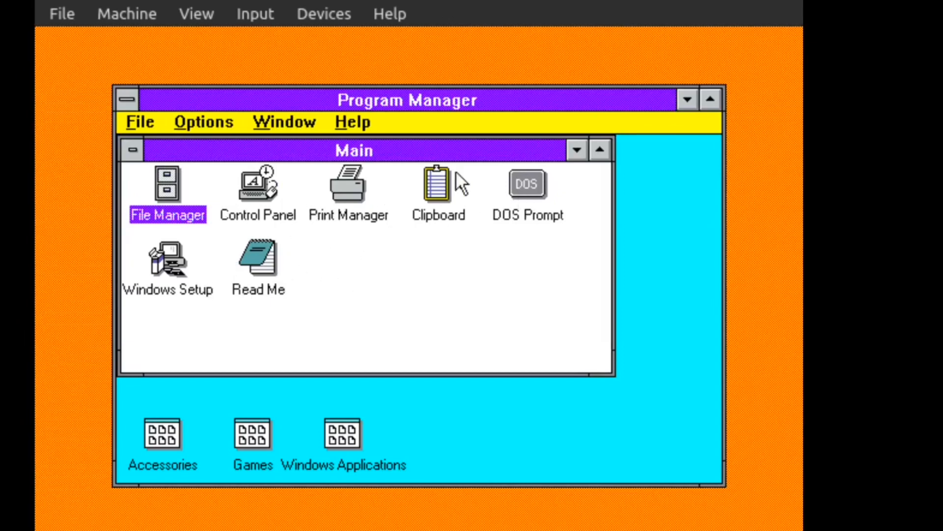
# Minimize the Main program group and open the Windows Applications group.
pyautogui.click(577, 150)
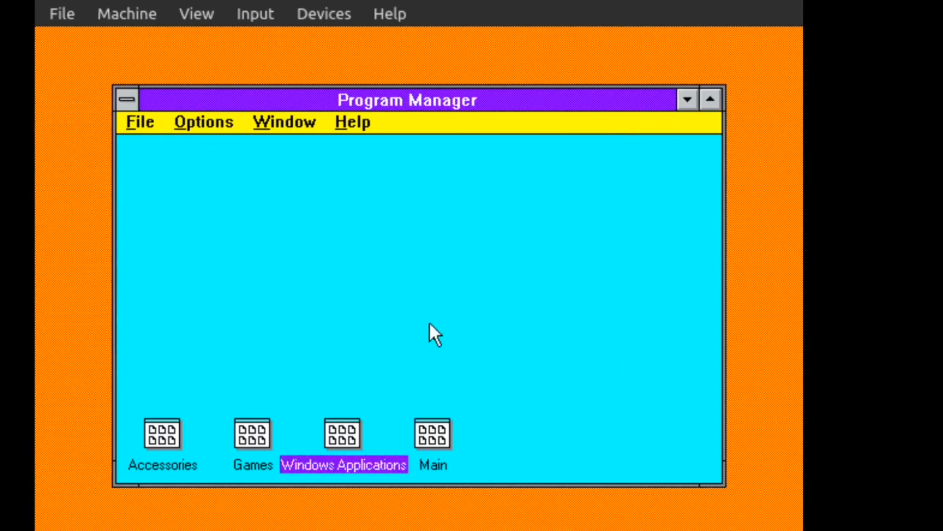
pyautogui.doubleClick(444, 452)
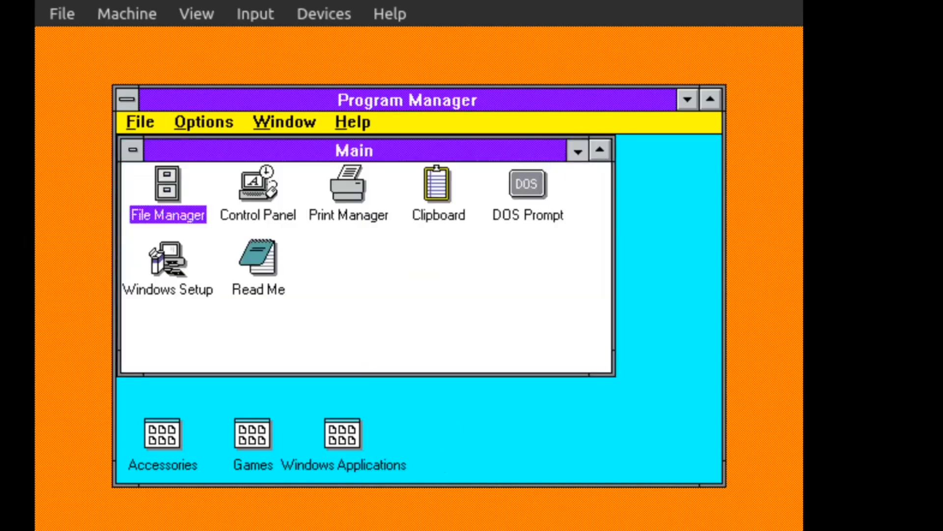
pyautogui.click(578, 150)
pyautogui.doubleClick(329, 449)
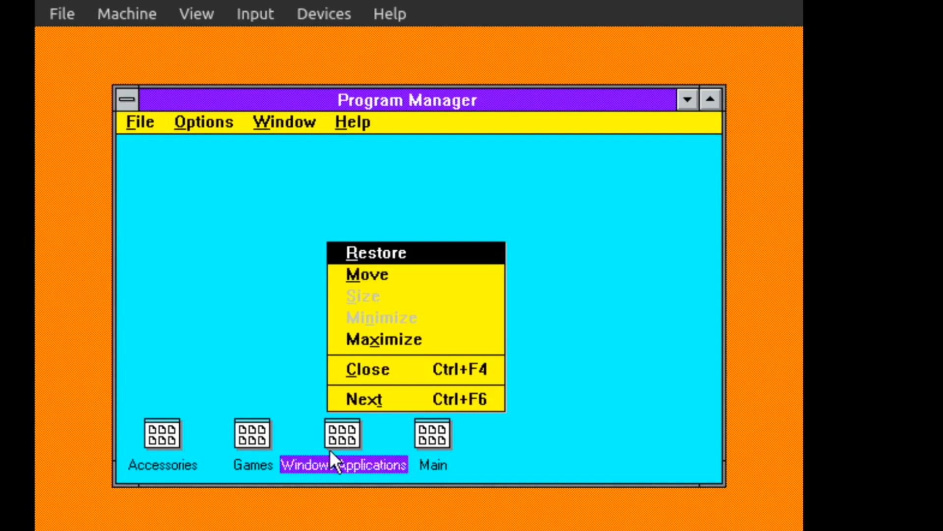
# Run PAINT despite the compatibility warning and draw the word "hi" freehand with the pencil.
pyautogui.doubleClick(181, 216)
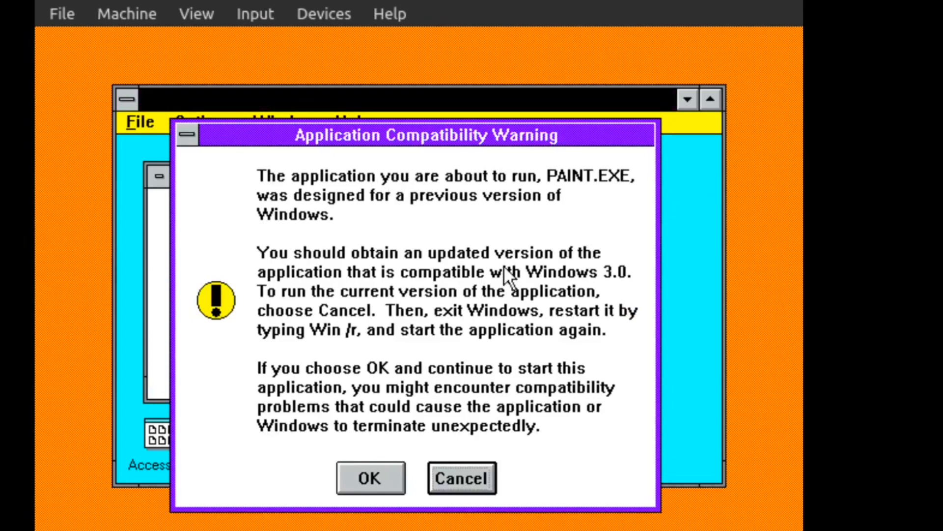
pyautogui.click(375, 462)
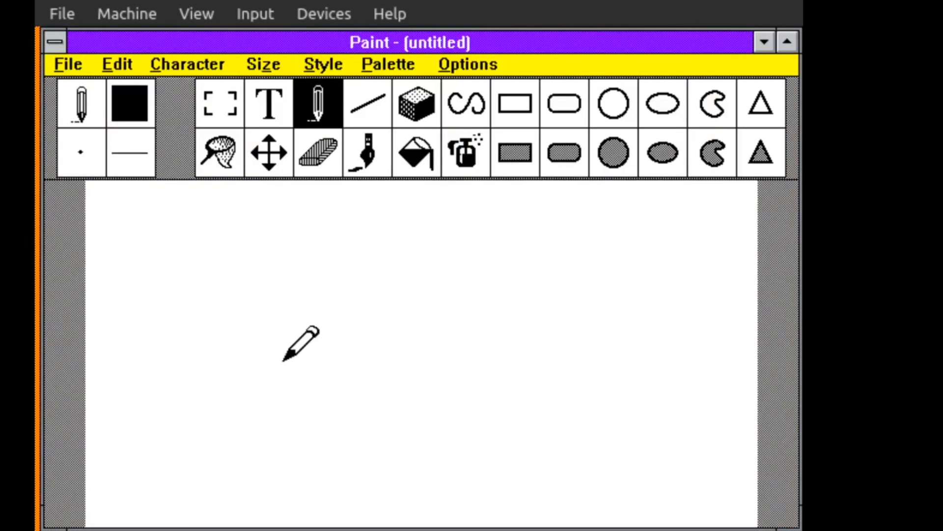
pyautogui.moveTo(246, 214)
pyautogui.mouseDown()
pyautogui.moveTo(244, 348)
pyautogui.moveTo(271, 329)
pyautogui.moveTo(330, 447)
pyautogui.moveTo(368, 411)
pyautogui.mouseUp()
pyautogui.moveTo(446, 309); pyautogui.dragTo(437, 419)
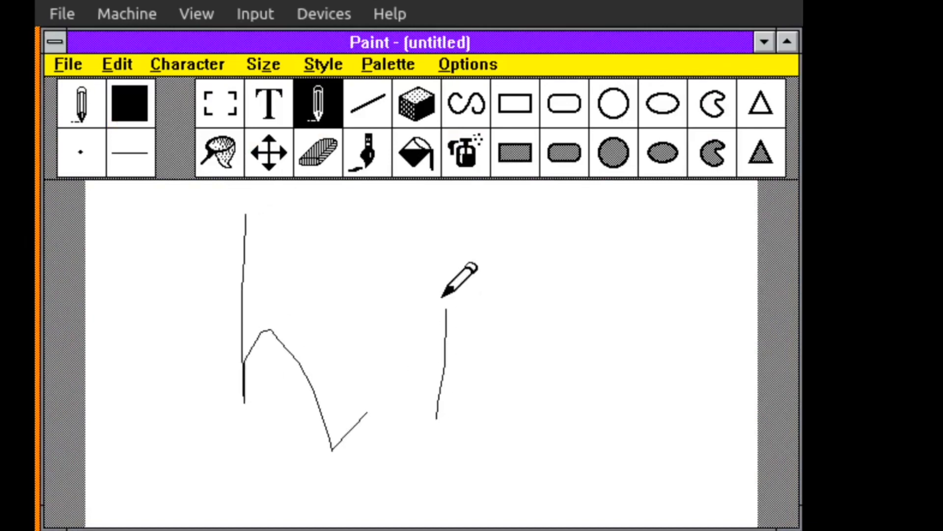
pyautogui.click(449, 244)
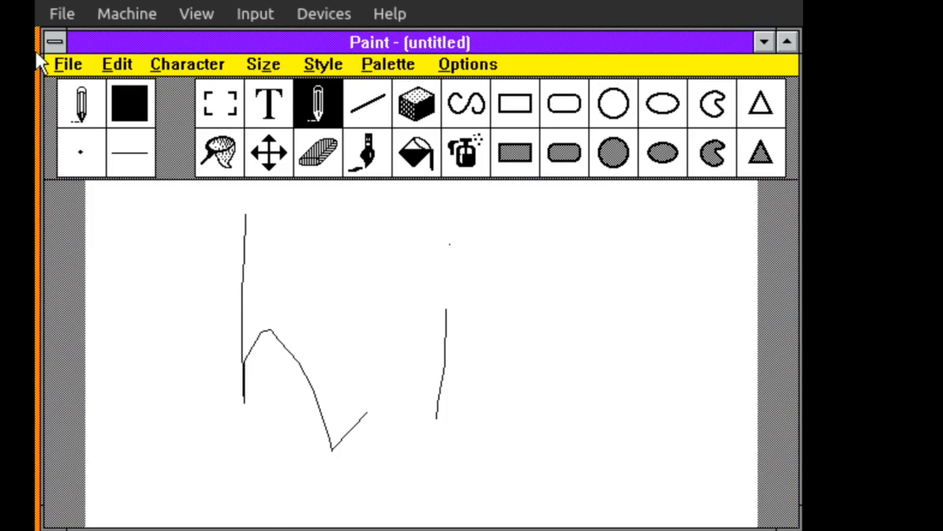
# Close Paint and discard the untitled drawing.
pyautogui.click(55, 41)
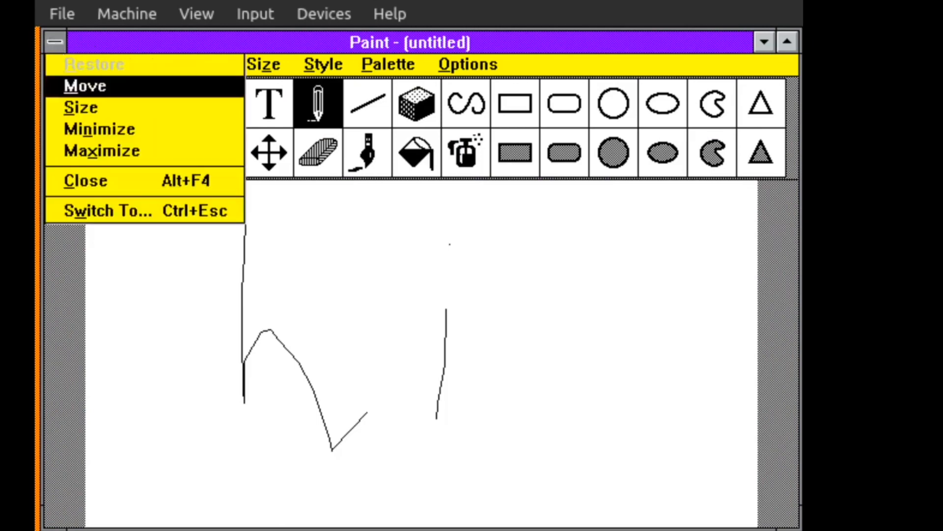
pyautogui.click(111, 182)
pyautogui.click(410, 367)
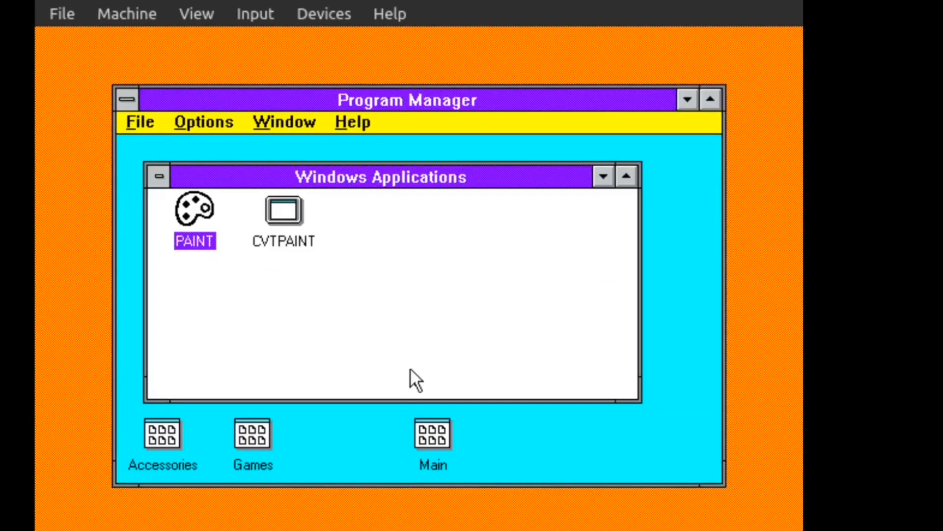
# Run CVTPAINT despite the compatibility warning, cancel its conversion dialog, and minimize the Windows Applications group.
pyautogui.doubleClick(280, 210)
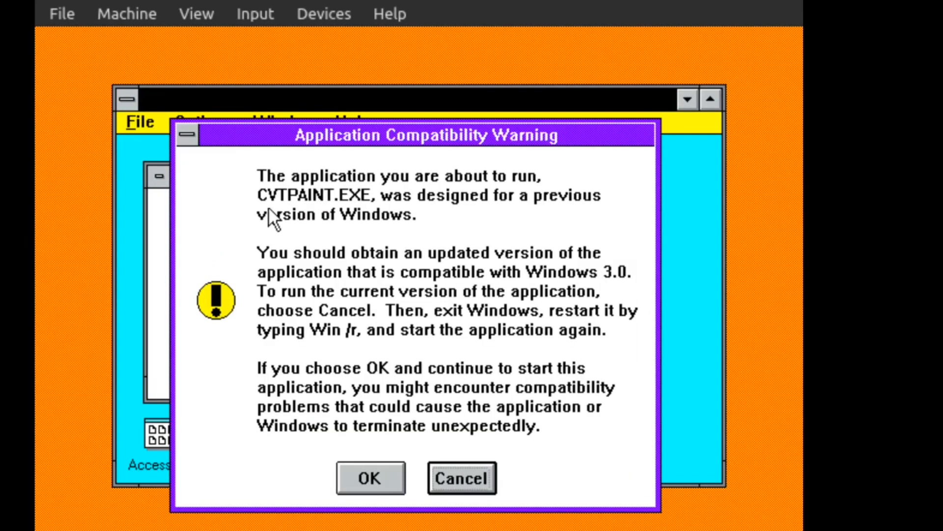
pyautogui.click(354, 474)
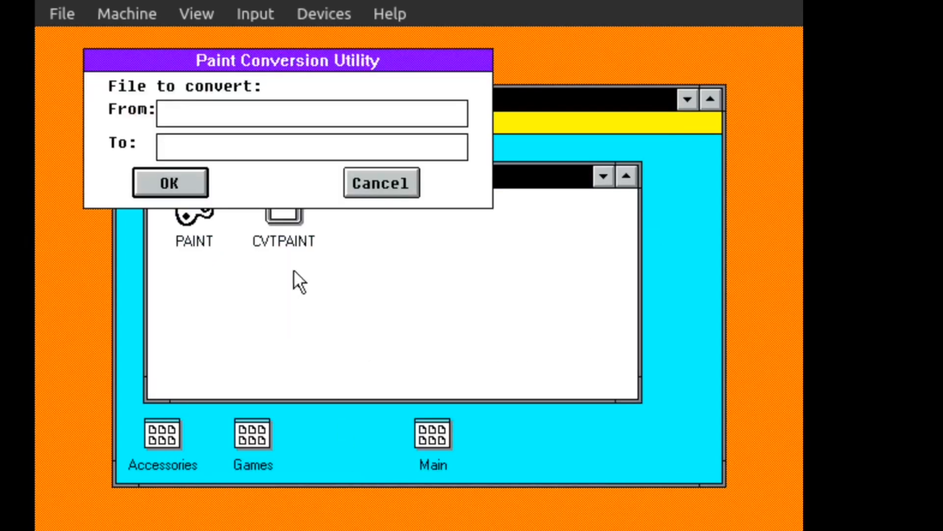
pyautogui.click(375, 192)
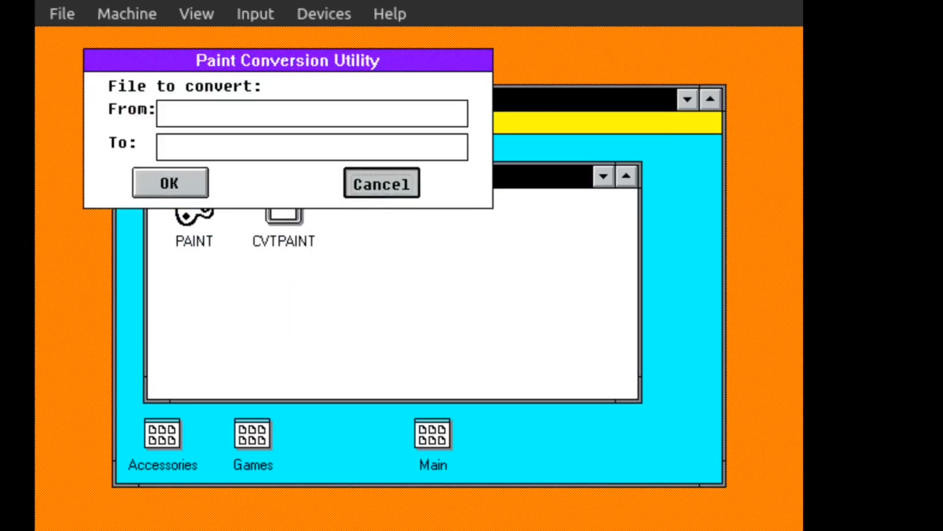
pyautogui.click(611, 178)
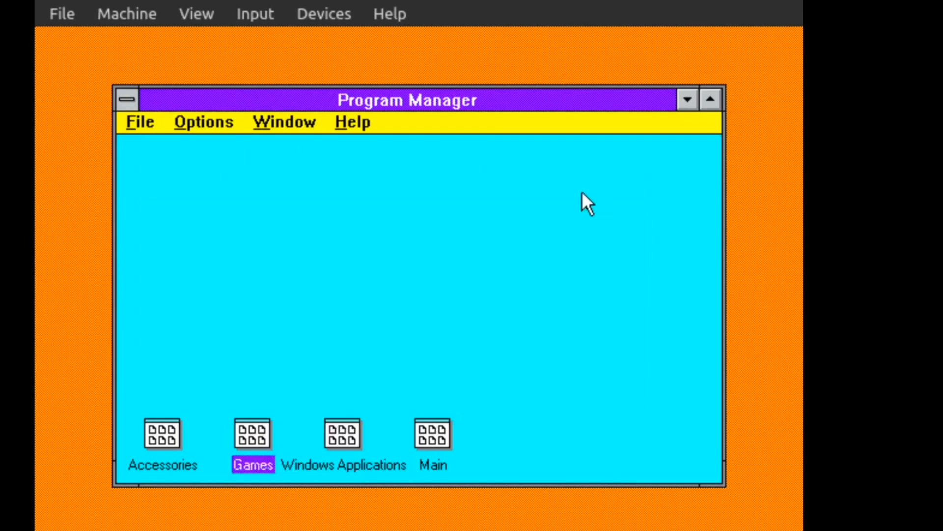
# Start Reversi from the Games group, play three moves on the board, and close the game.
pyautogui.doubleClick(273, 432)
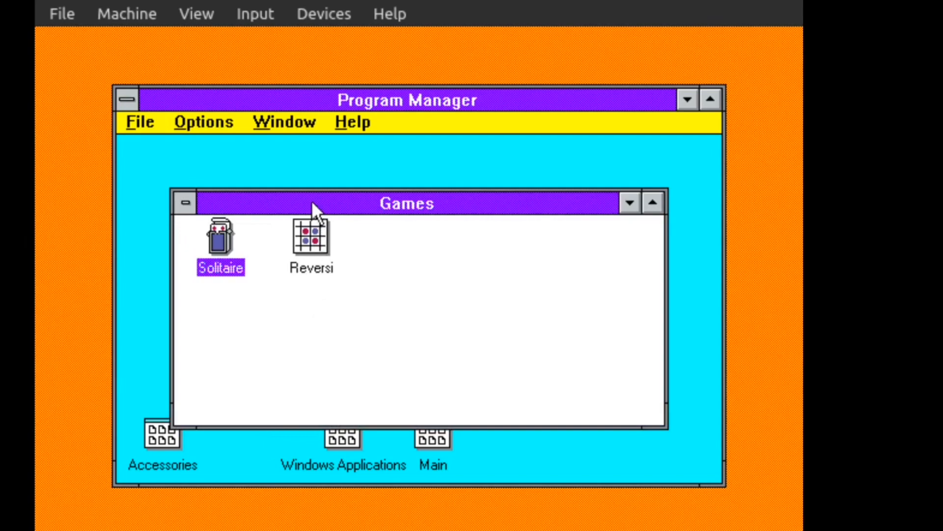
pyautogui.doubleClick(297, 221)
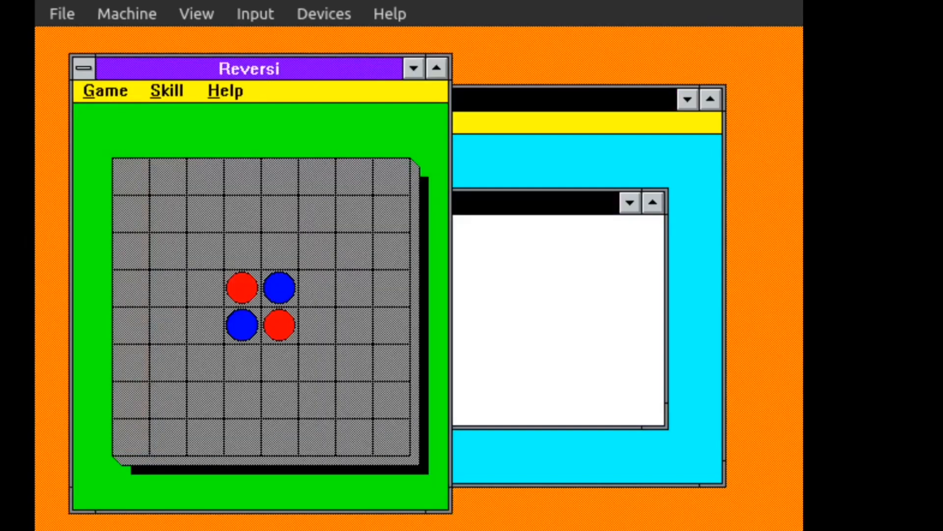
pyautogui.click(285, 249)
pyautogui.click(197, 325)
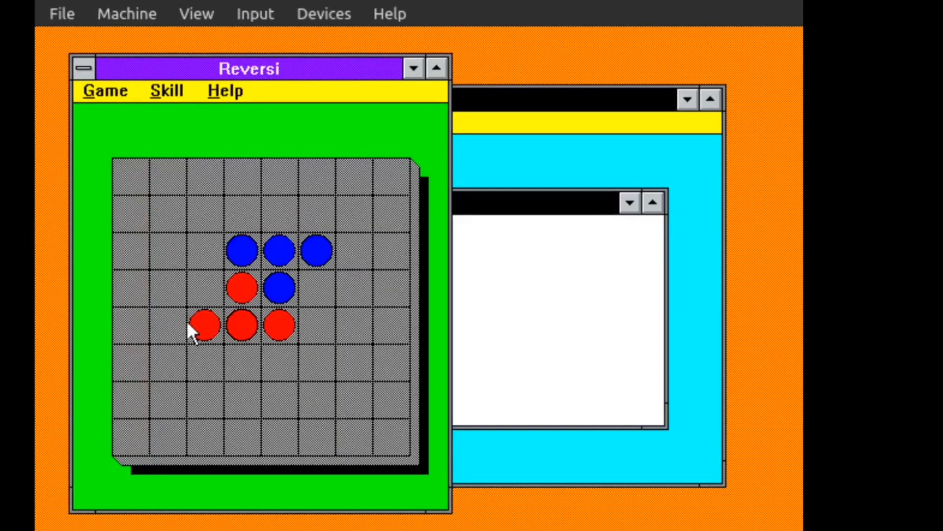
pyautogui.click(275, 216)
pyautogui.click(81, 74)
pyautogui.click(102, 207)
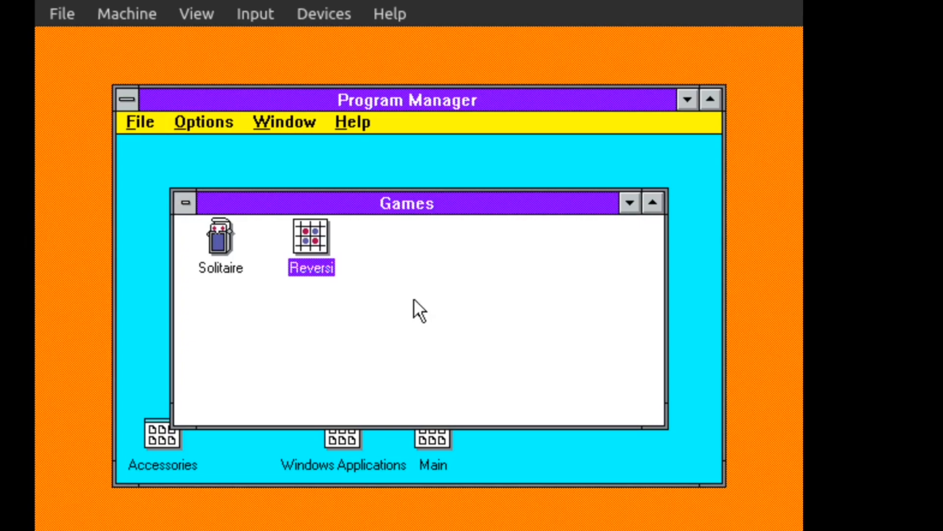
# Start Solitaire, deal cards from the deck, try moving the ace of hearts onto the five of spades, and close the game.
pyautogui.doubleClick(228, 264)
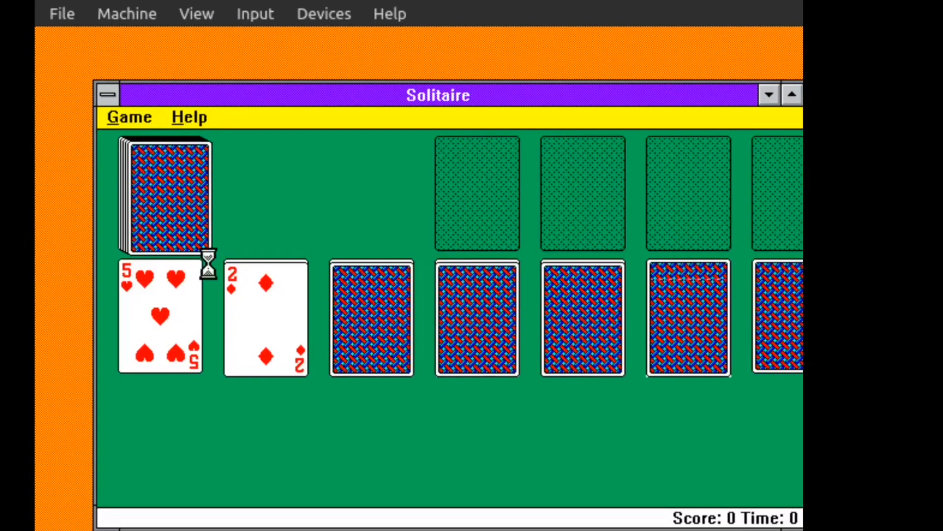
pyautogui.click(192, 227)
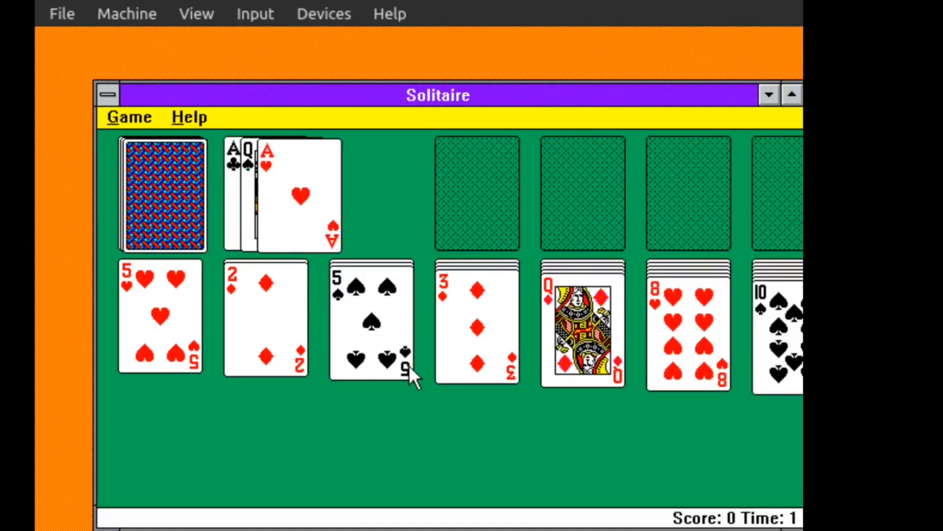
pyautogui.moveTo(306, 184); pyautogui.dragTo(411, 321)
pyautogui.click(101, 97)
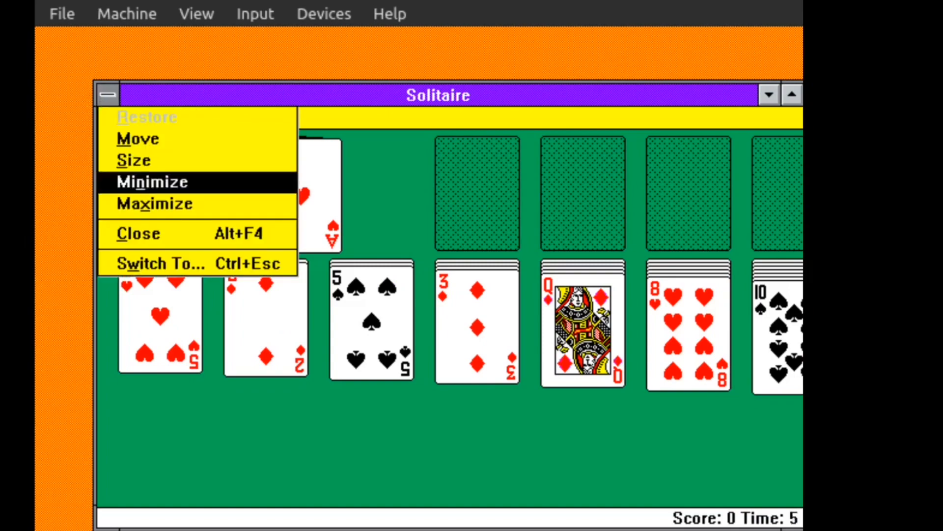
pyautogui.click(159, 234)
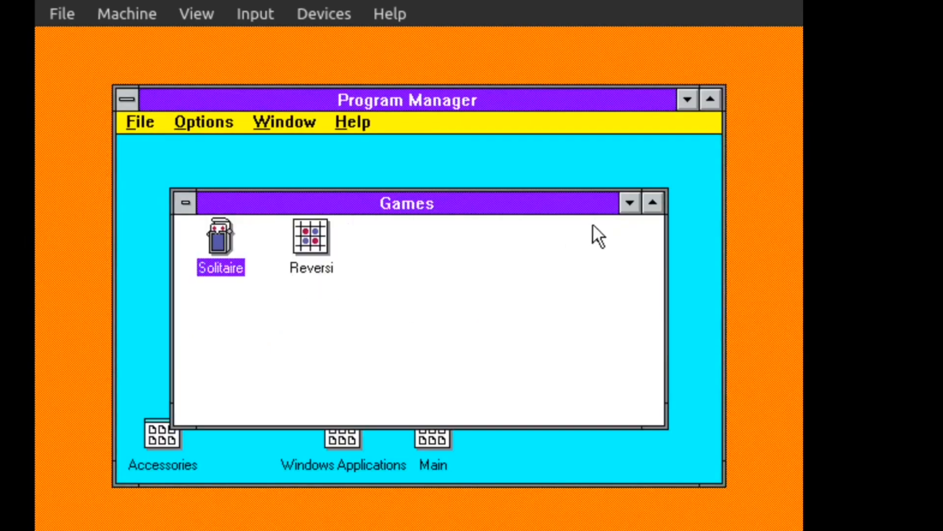
# Minimize the Games group and open the Accessories group.
pyautogui.click(629, 203)
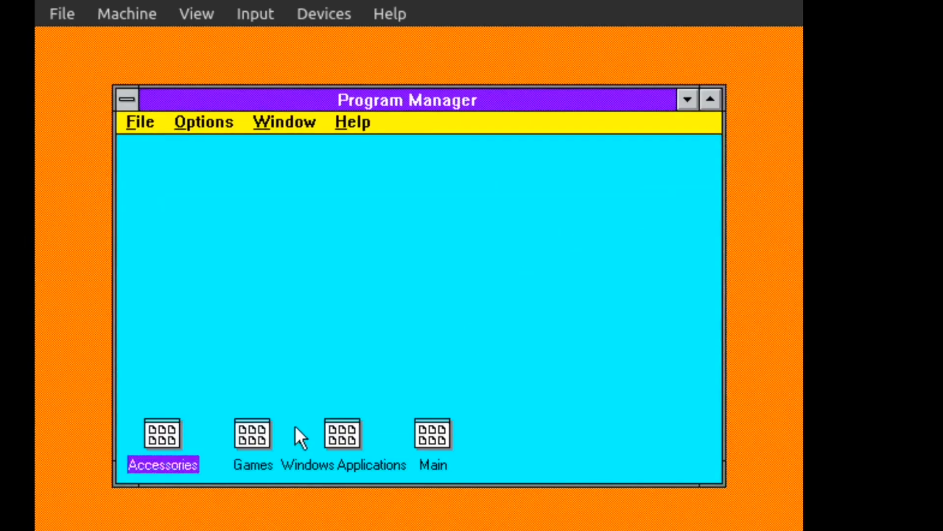
pyautogui.doubleClick(138, 433)
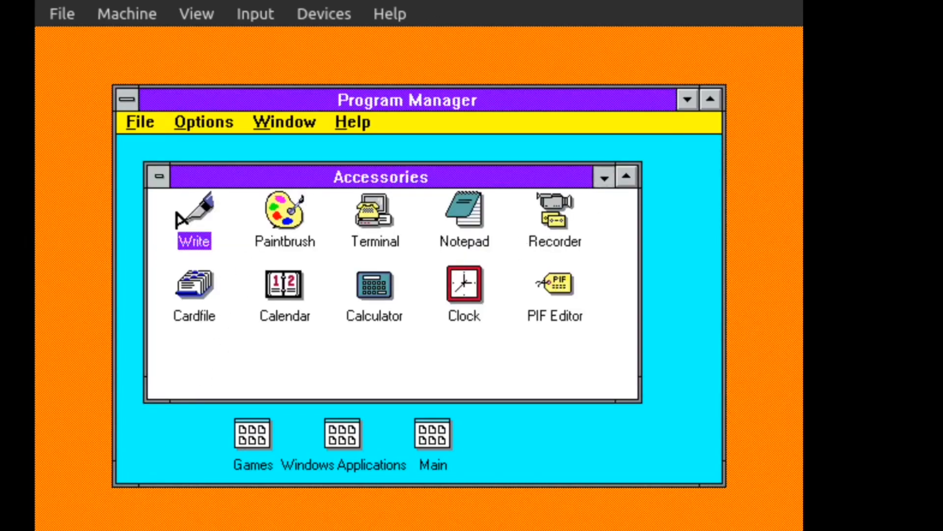
# Minimize the Accessories group, briefly reopen and minimize the Windows Applications group, and open the Main group.
pyautogui.click(599, 178)
pyautogui.doubleClick(349, 441)
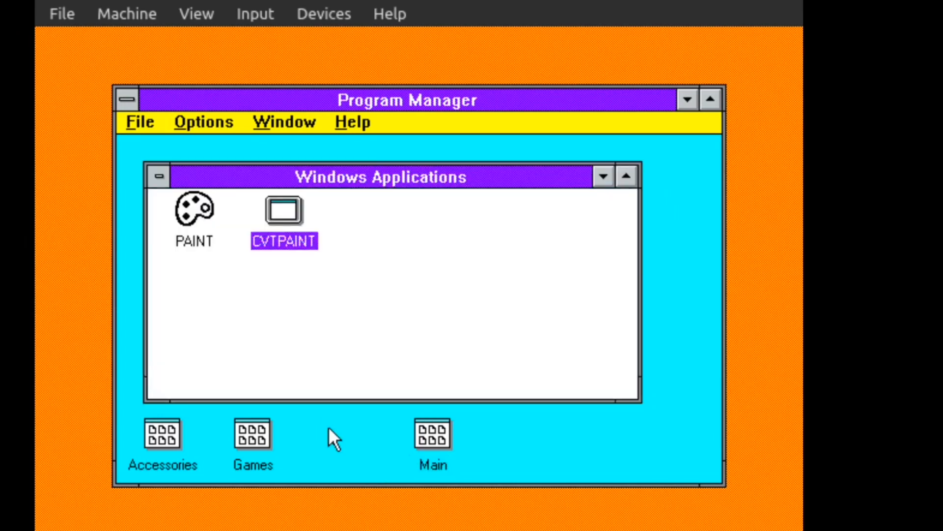
pyautogui.click(603, 177)
pyautogui.doubleClick(447, 435)
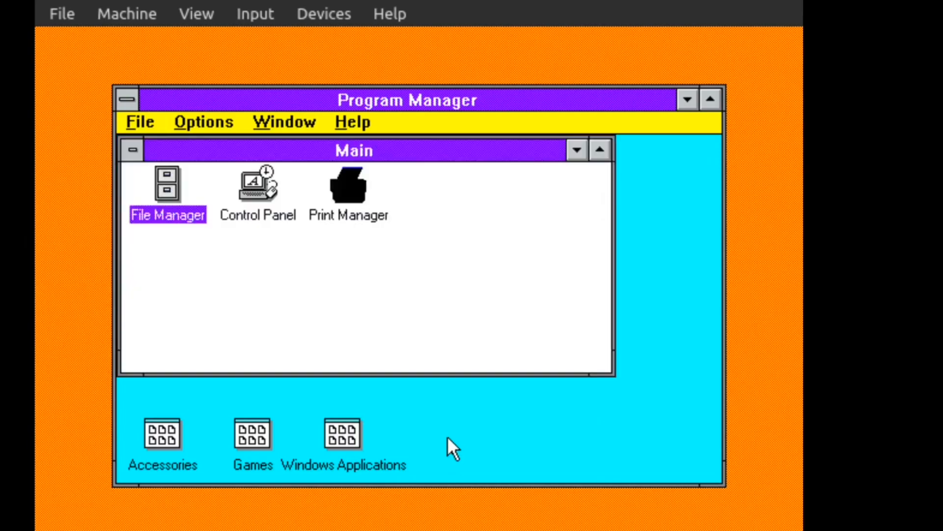
# Start File Manager, browse the C:\WINDOWS directory, and open the file WIN2.WRI in Write.
pyautogui.doubleClick(162, 204)
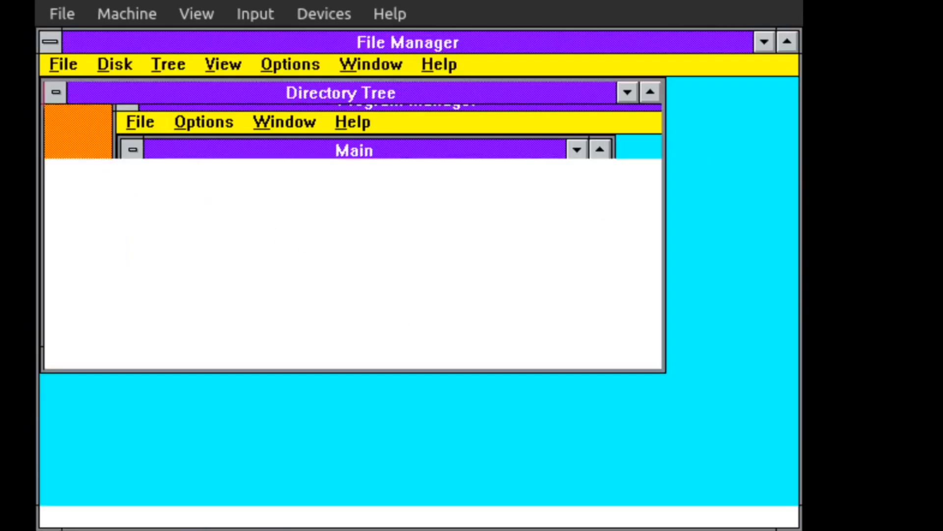
pyautogui.doubleClick(190, 208)
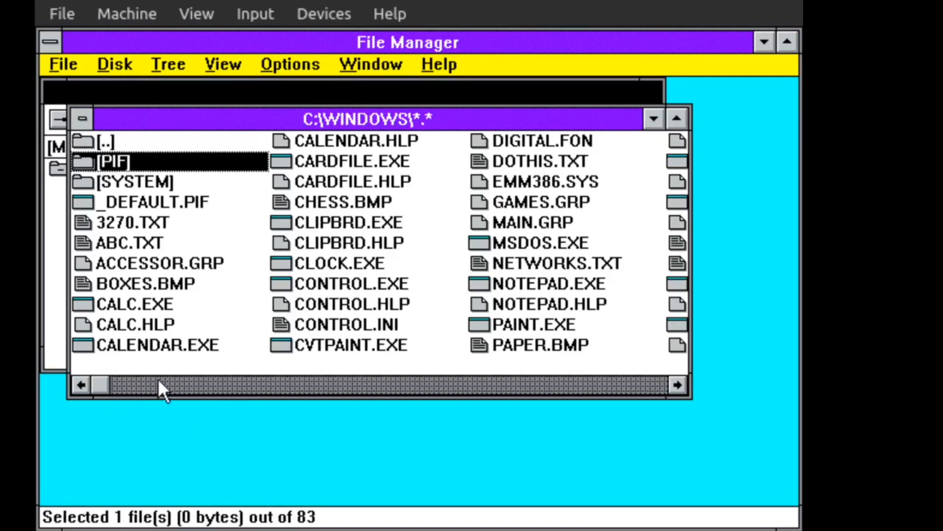
pyautogui.moveTo(98, 384); pyautogui.dragTo(590, 390)
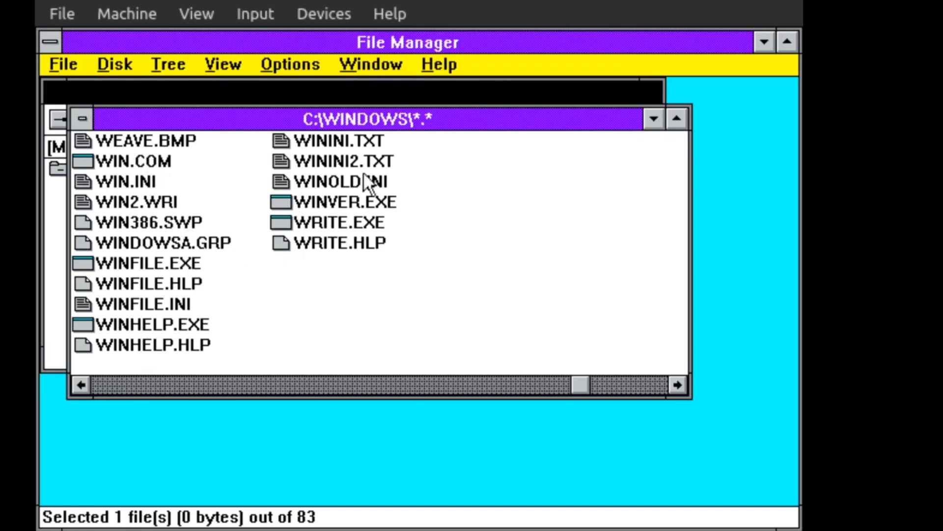
pyautogui.click(81, 384)
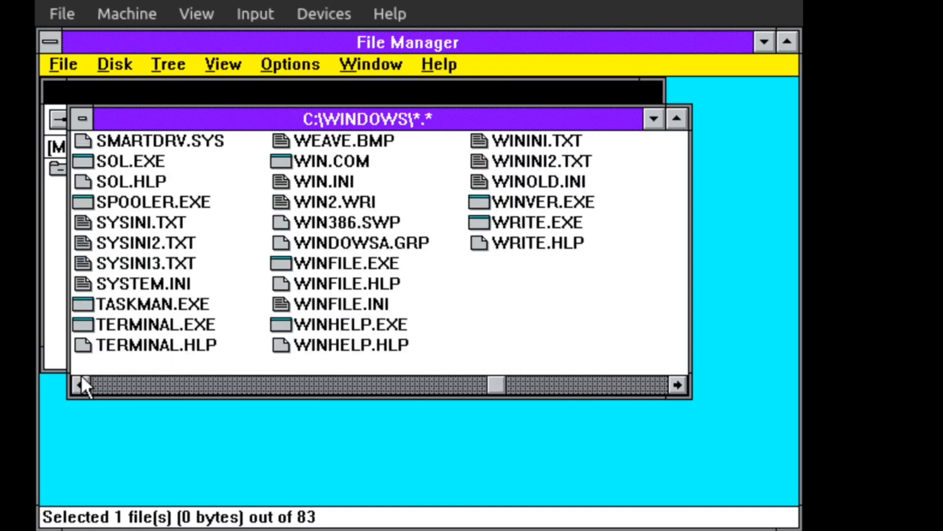
pyautogui.click(341, 201)
pyautogui.doubleClick(341, 199)
# Add the line "And opened in WIndows 3.0a" below the existing text, separated by one blank line.
pyautogui.click(415, 178)
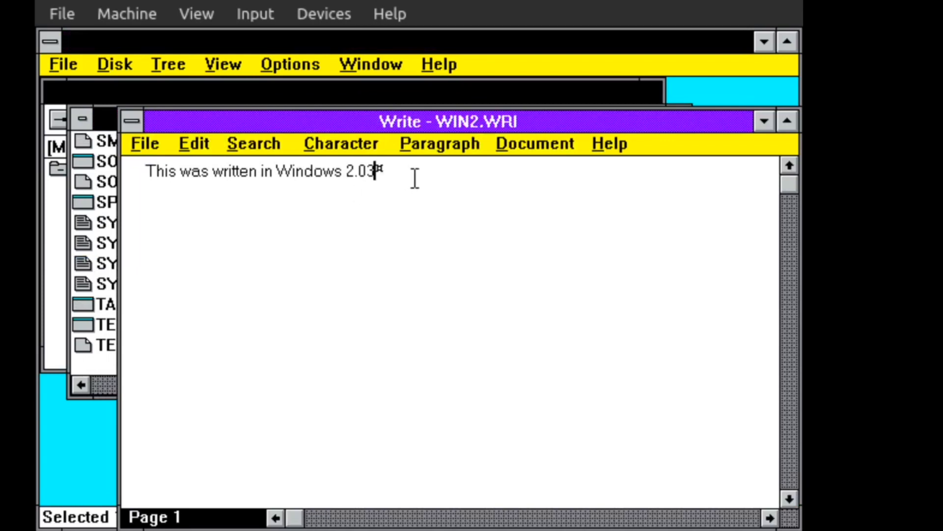
pyautogui.press('Return')
pyautogui.write('a')
pyautogui.press('BackSpace')
pyautogui.press('Return')
pyautogui.write('And ope')
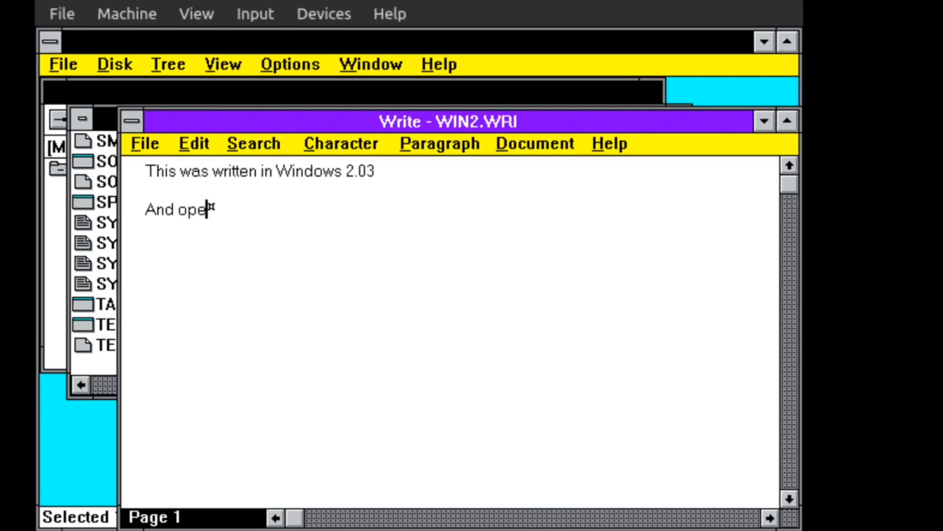
pyautogui.write('ned in')
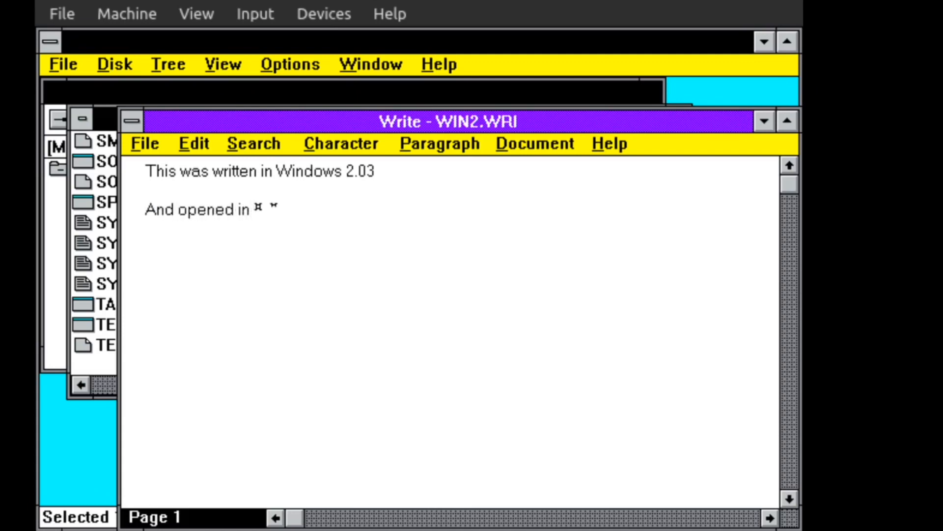
pyautogui.write(' WIndows 3.0a')
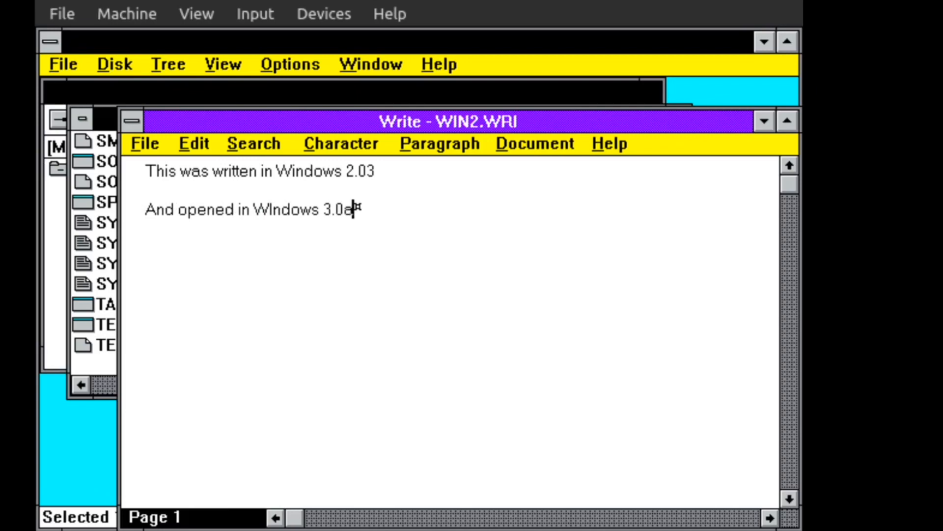
# Save the WIN2.WRI document under its existing name and close Write.
pyautogui.click(144, 144)
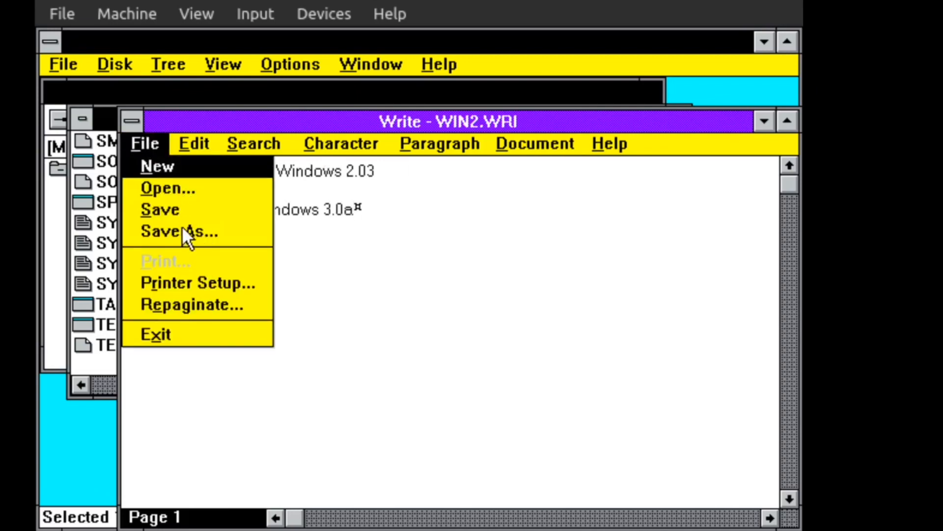
pyautogui.click(194, 208)
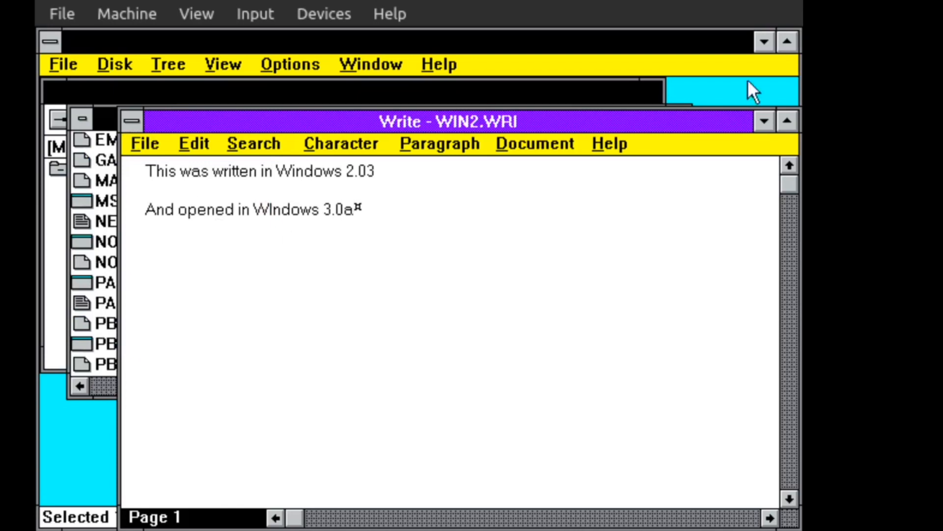
pyautogui.click(135, 122)
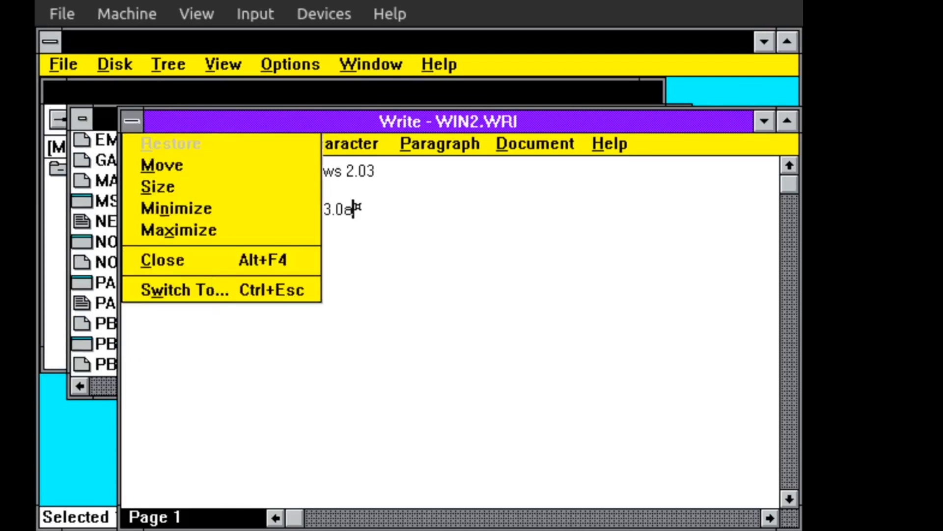
pyautogui.click(215, 264)
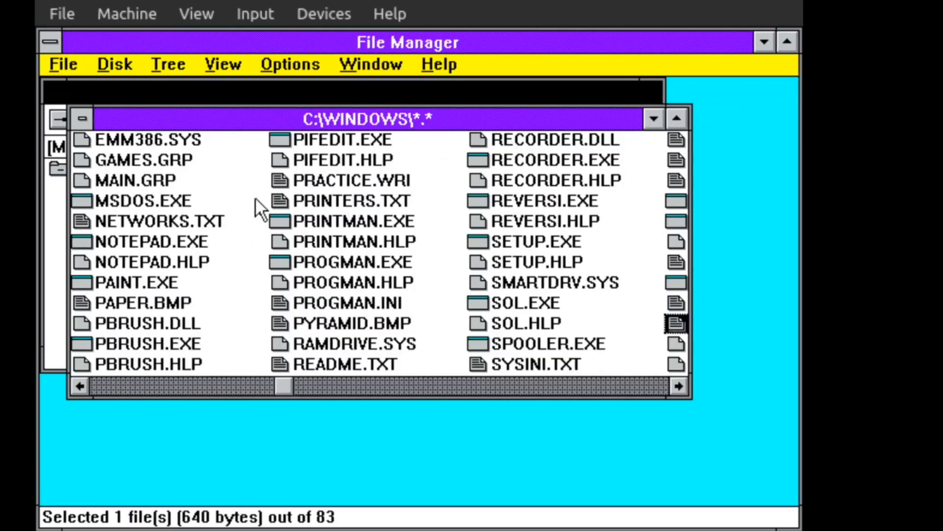
# Minimize the C:\WINDOWS directory window and close File Manager with Save Settings enabled.
pyautogui.click(654, 120)
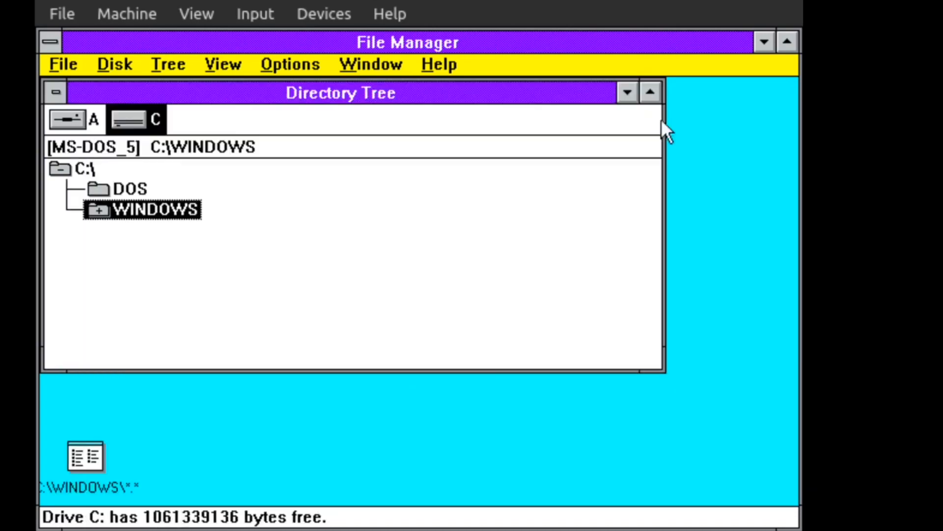
pyautogui.doubleClick(63, 39)
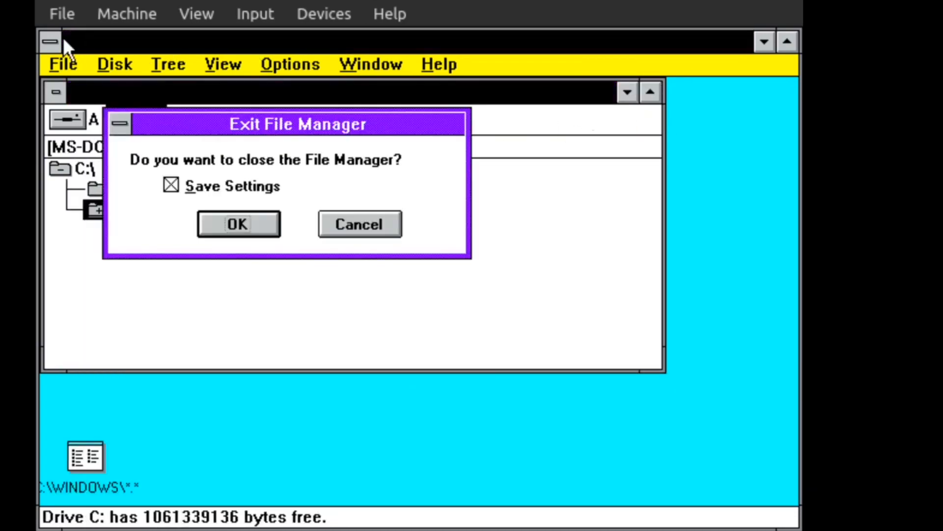
pyautogui.press('Return')
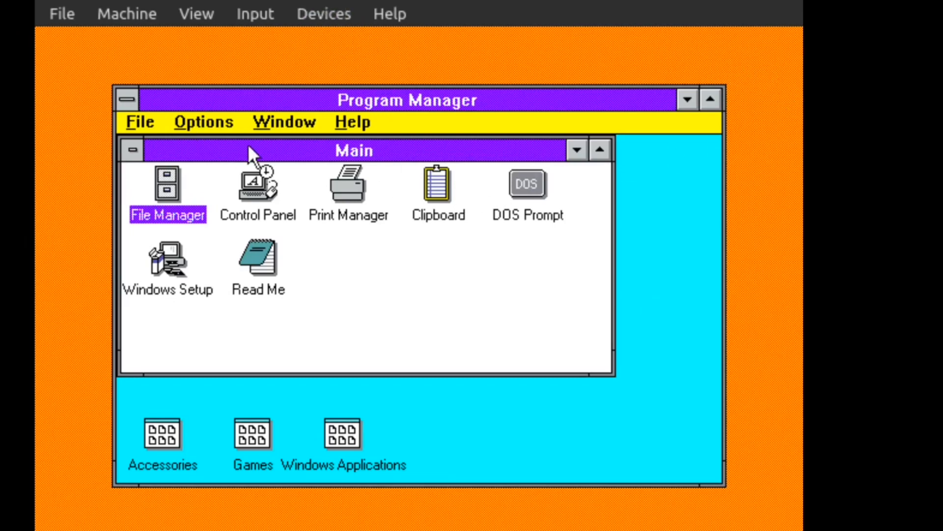
# View the Windows version and memory information in About Program Manager, and dismiss it.
pyautogui.click(359, 122)
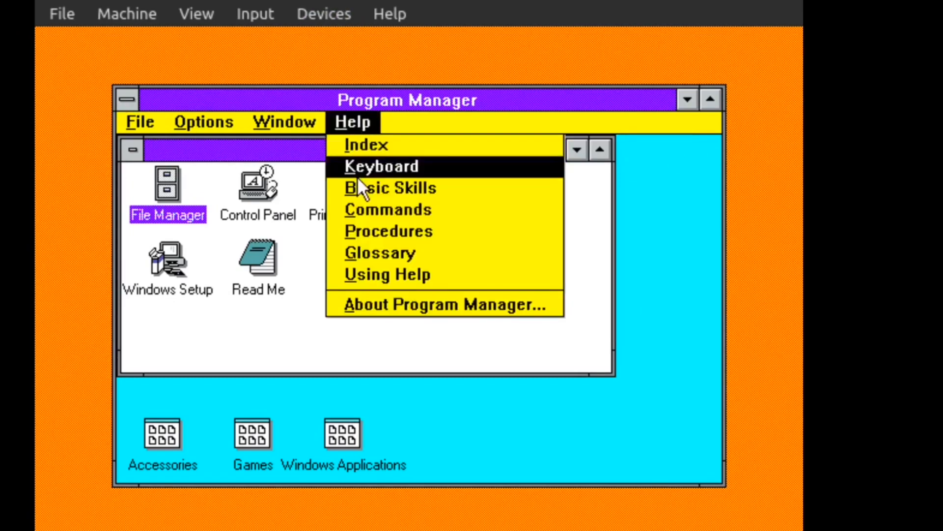
pyautogui.click(360, 311)
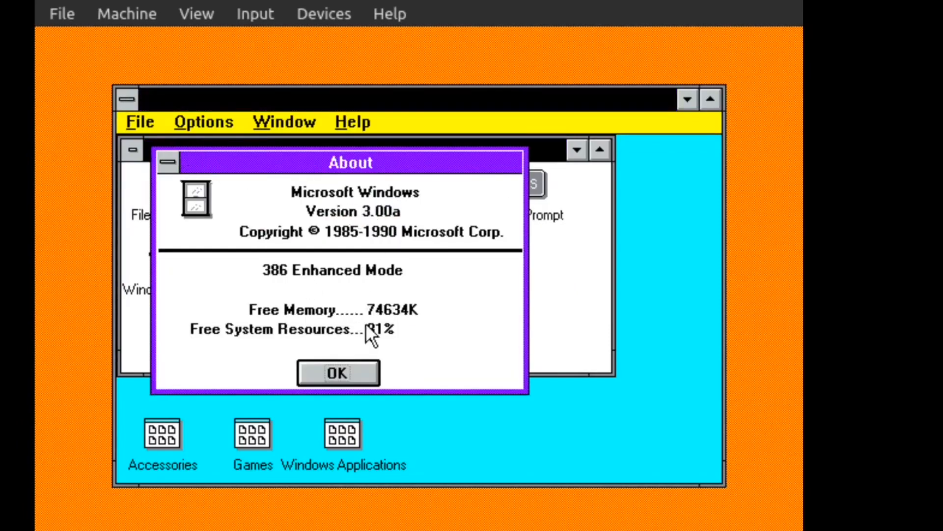
pyautogui.click(361, 367)
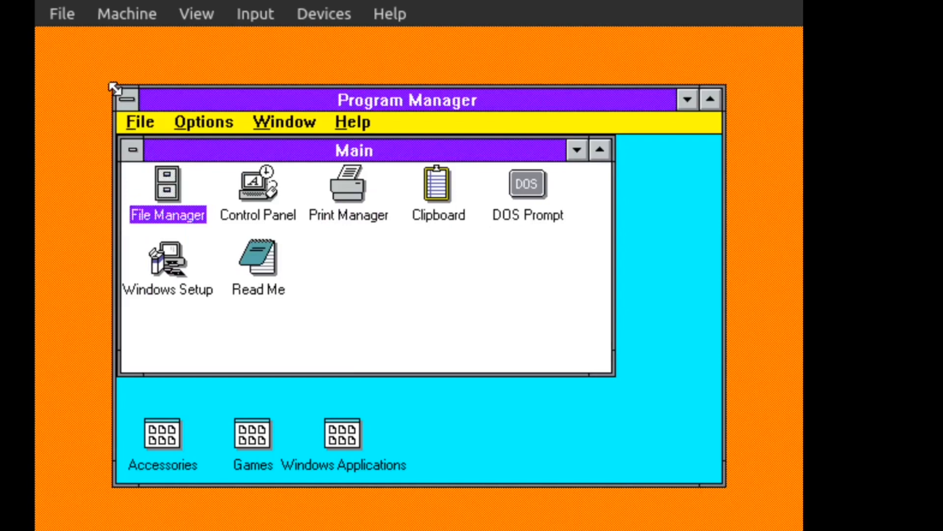
# Close Program Manager and end the Windows session with Save Changes enabled.
pyautogui.click(126, 99)
pyautogui.click(222, 244)
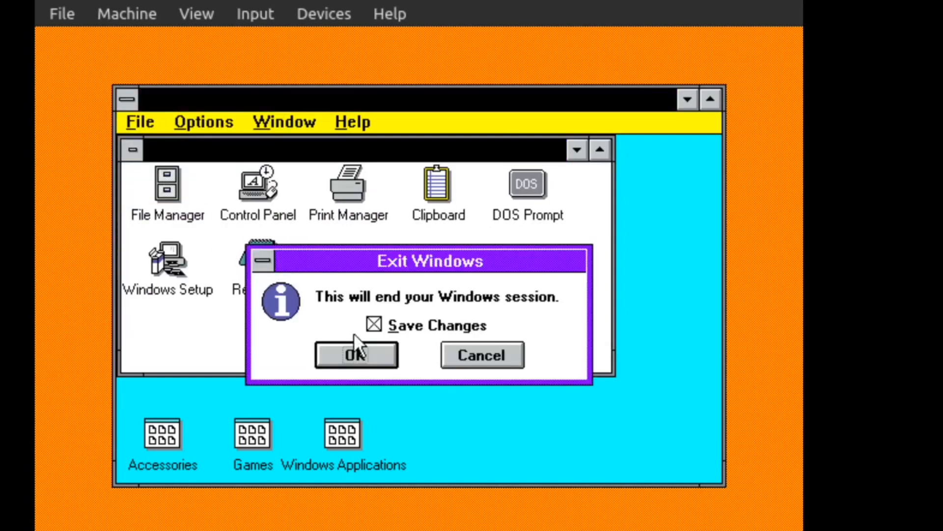
pyautogui.click(364, 355)
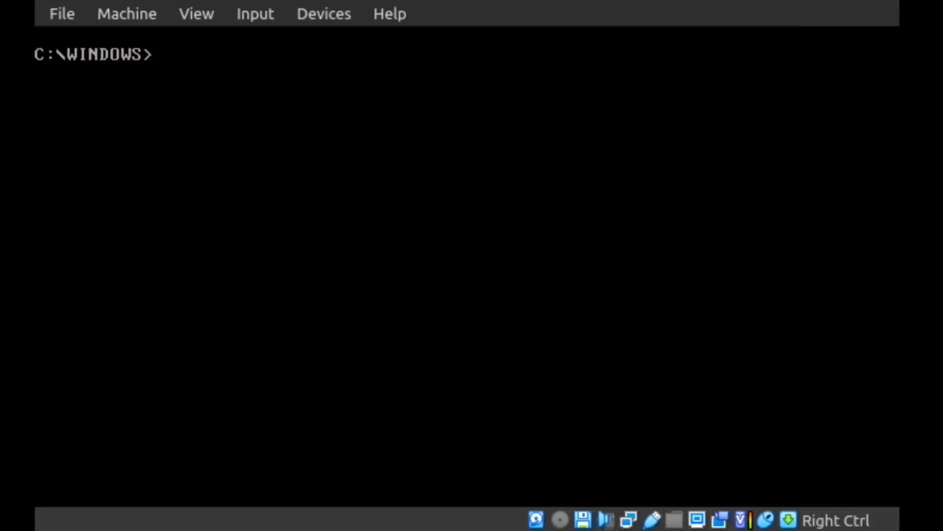
# Switch to drive A:, run setup, and continue past the Windows 3.1 Setup welcome screen.
pyautogui.write('A:')
pyautogui.press('Return')
pyautogui.write('setup')
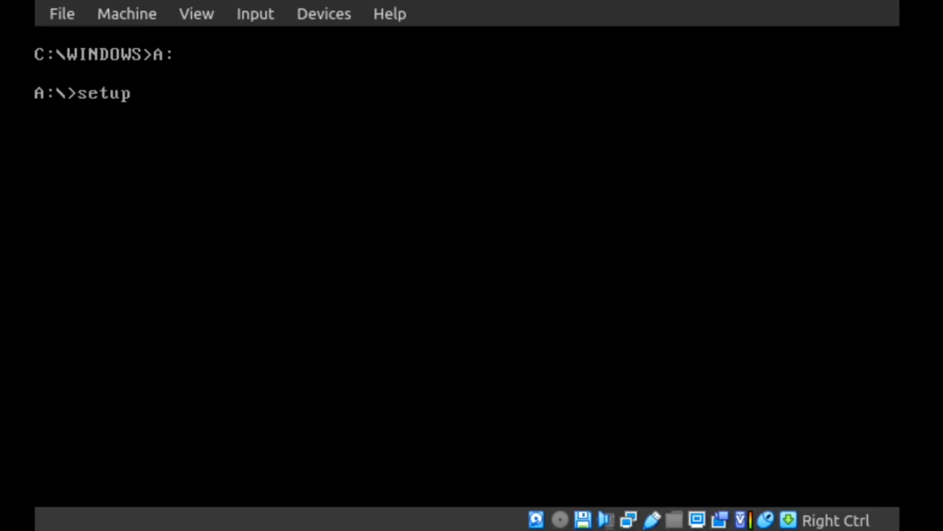
pyautogui.press('Return')
pyautogui.press('Return')
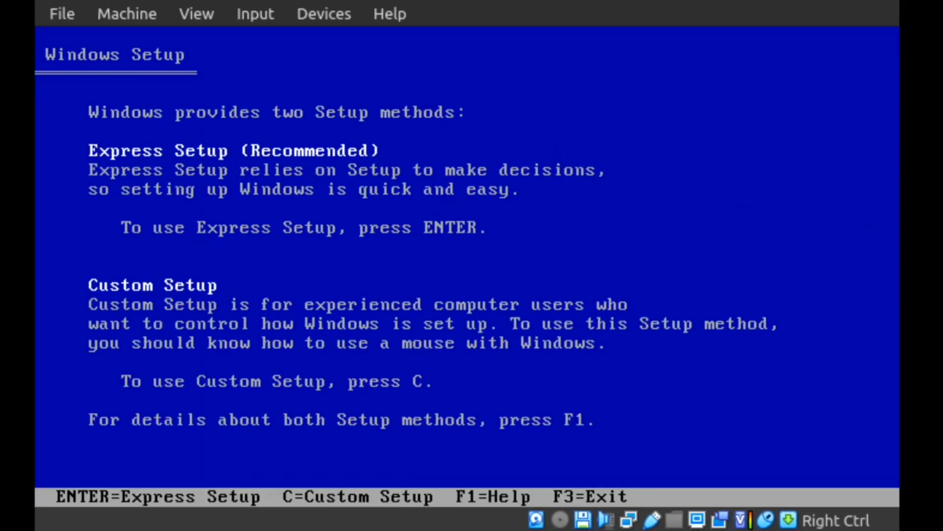
# Choose Express Setup and confirm upgrading the existing Windows in C:\WINDOWS to version 3.1.
pyautogui.press('Return')
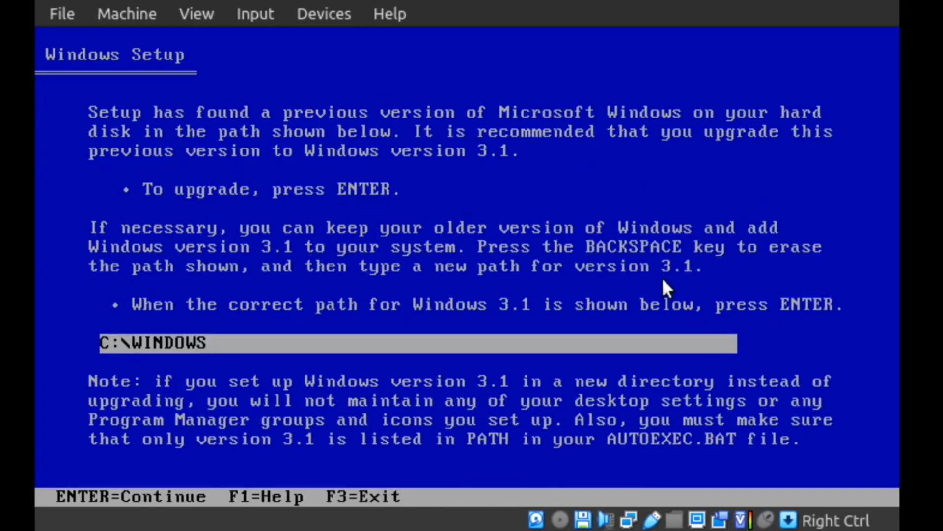
pyautogui.press('Return')
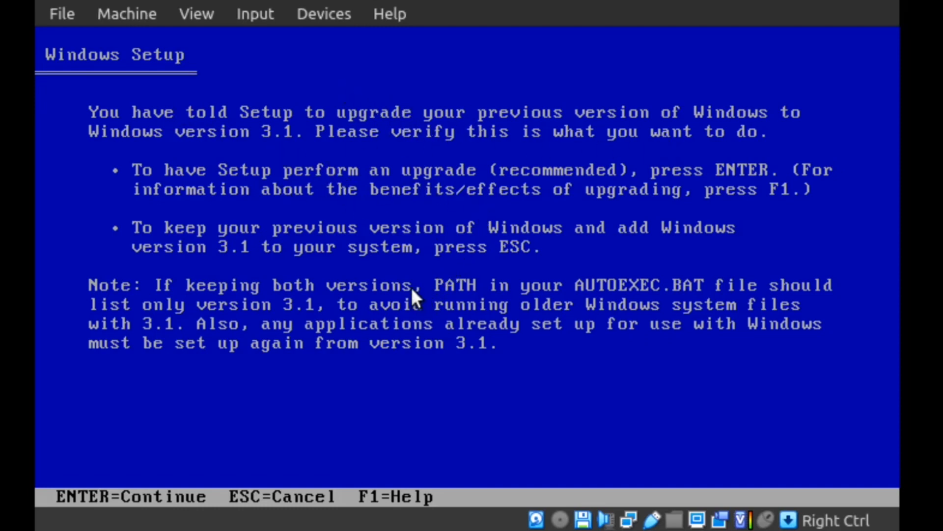
pyautogui.press('Return')
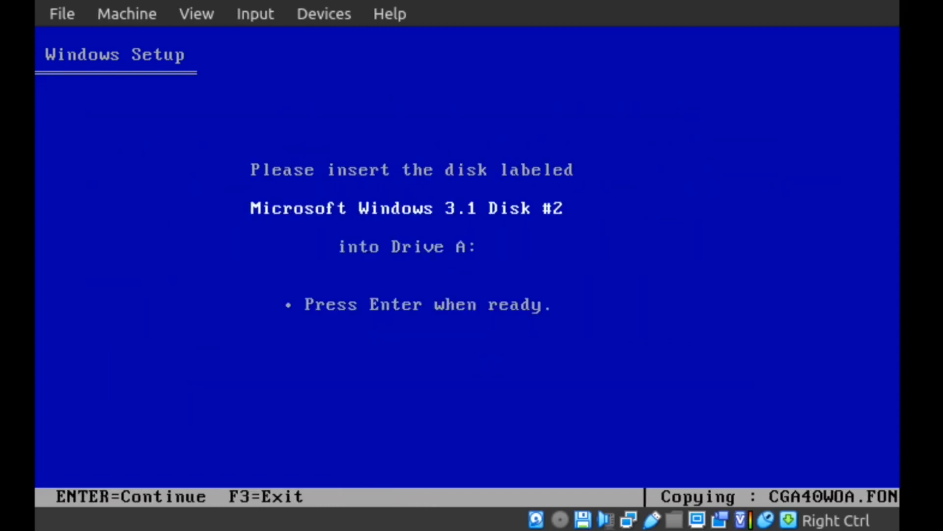
# Insert Windows 3.1 Disk #2 and Disk #3 into the virtual drive A: as requested, continuing Setup.
pyautogui.press('Control_R')
pyautogui.click(533, 284)
pyautogui.press('Return')
pyautogui.press('Control_R')
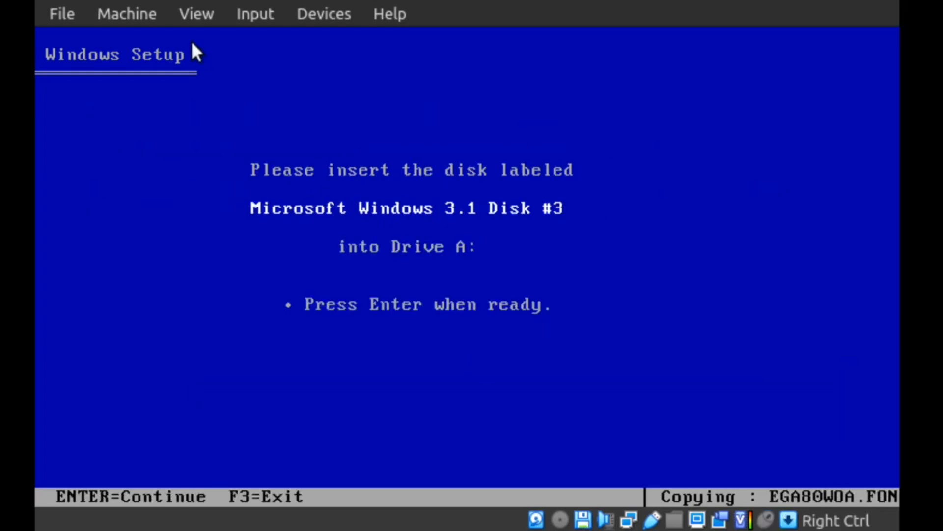
pyautogui.click(326, 12)
pyautogui.click(323, 164)
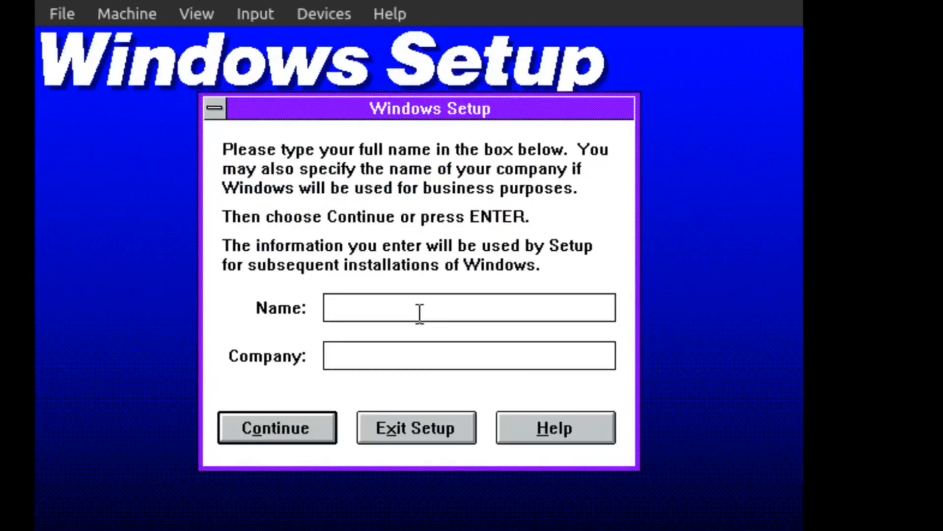
# Enter RetrOS as the name and COMPANY as the company in Windows Setup, and confirm the registration details.
pyautogui.write('RetrOS')
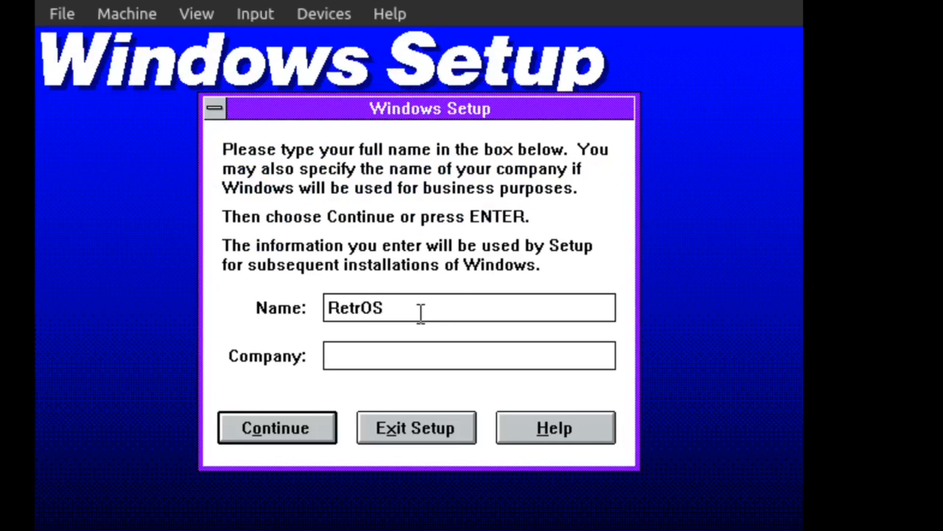
pyautogui.click(401, 356)
pyautogui.write('COMPANY')
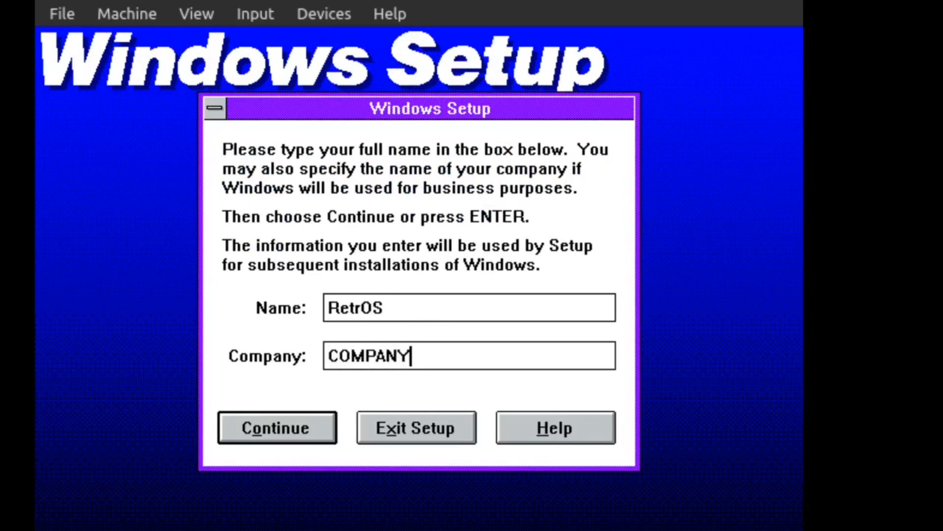
pyautogui.click(335, 415)
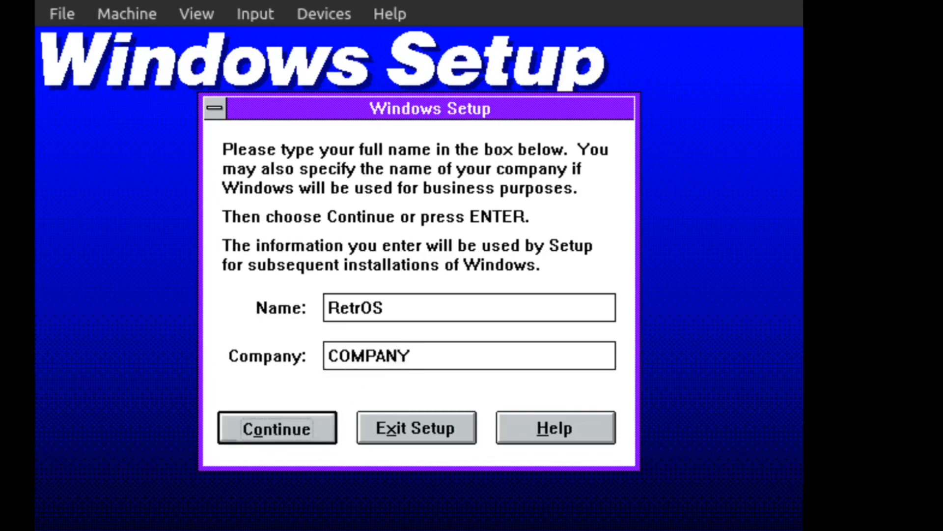
pyautogui.press('Return')
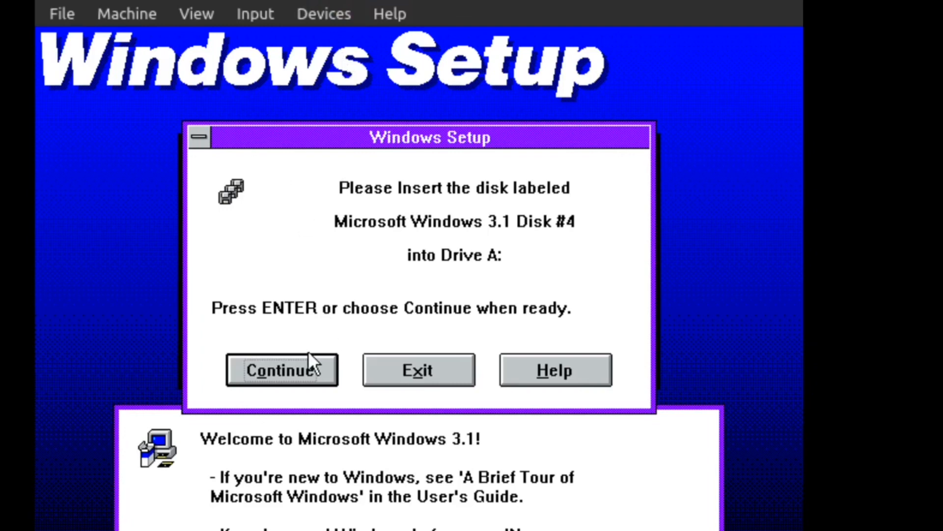
# Continue the installation with Windows 3.1 Disk #4 and Disk #5 in drive A:.
pyautogui.click(301, 372)
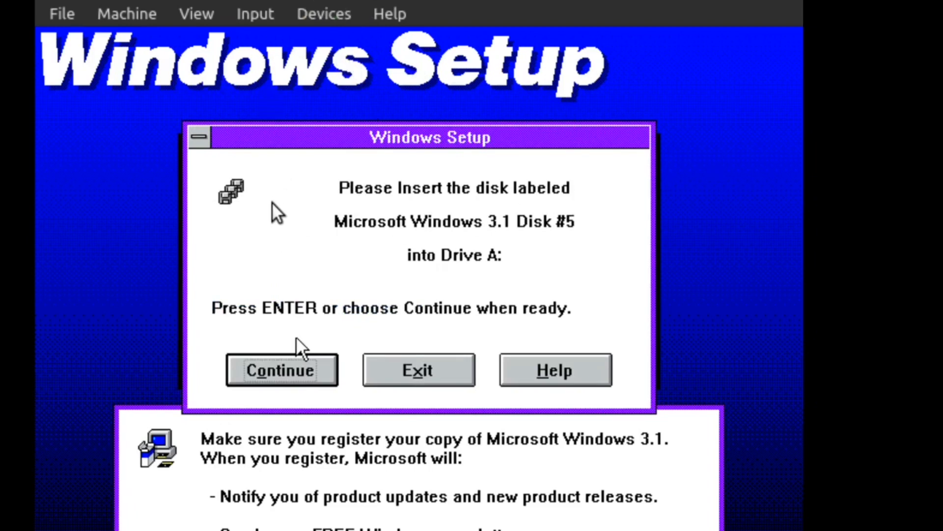
pyautogui.click(282, 380)
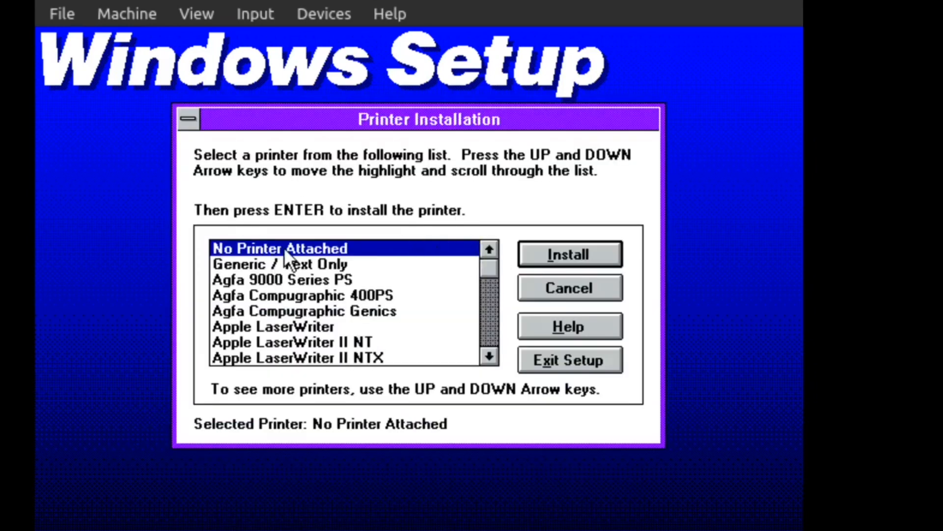
# Finish Windows 3.1 Setup with No Printer Attached as the printer choice and reboot the virtual machine.
pyautogui.click(556, 247)
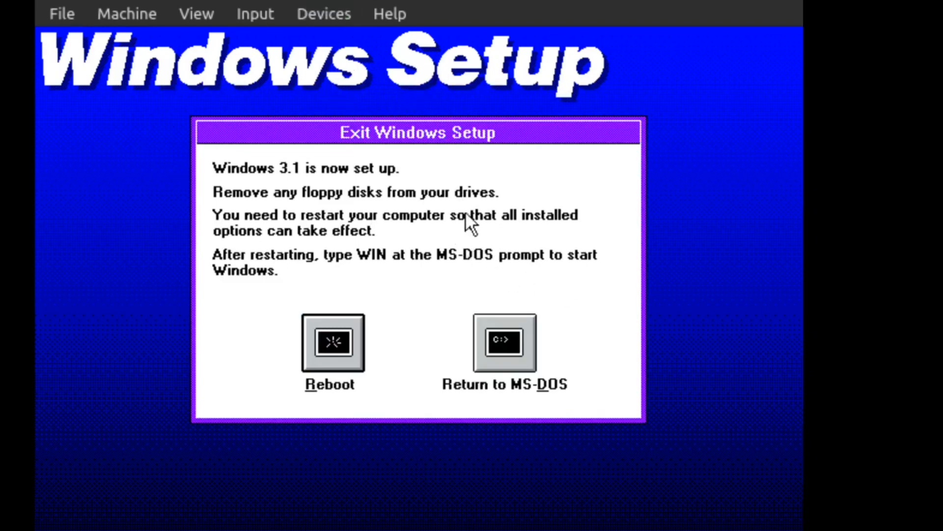
pyautogui.click(312, 341)
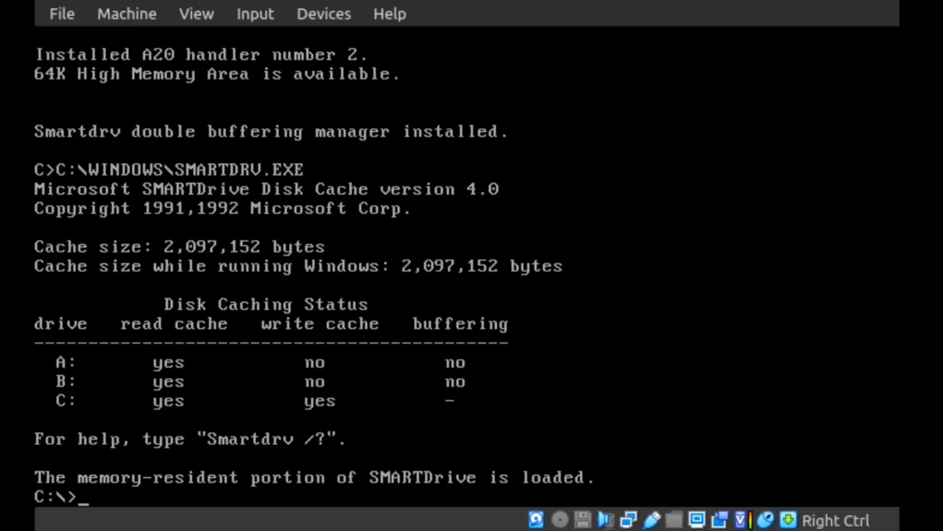
# Clear the DOS screen, change to the WINDOWS directory and start Windows with WIN.
pyautogui.write('cls')
pyautogui.press('Return')
pyautogui.write('cd WINDOWS')
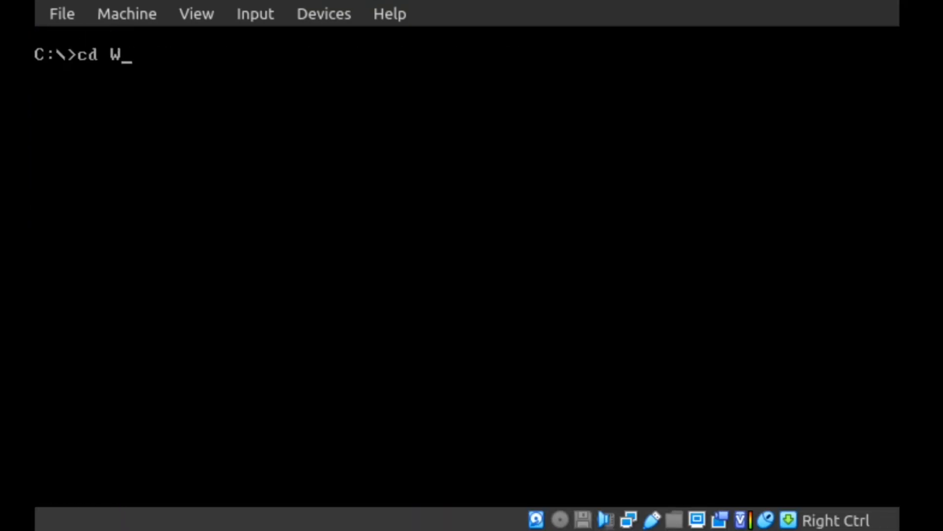
pyautogui.press('Return')
pyautogui.write('WIN')
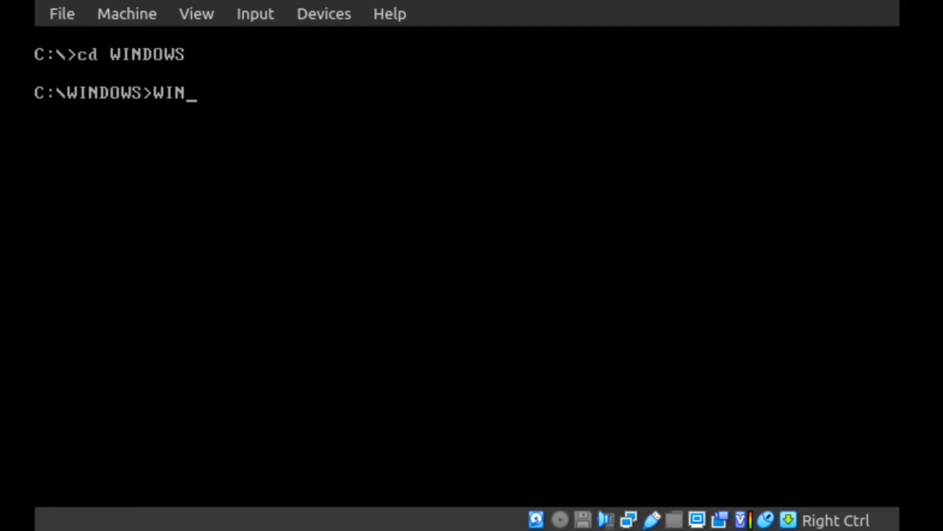
pyautogui.press('Return')
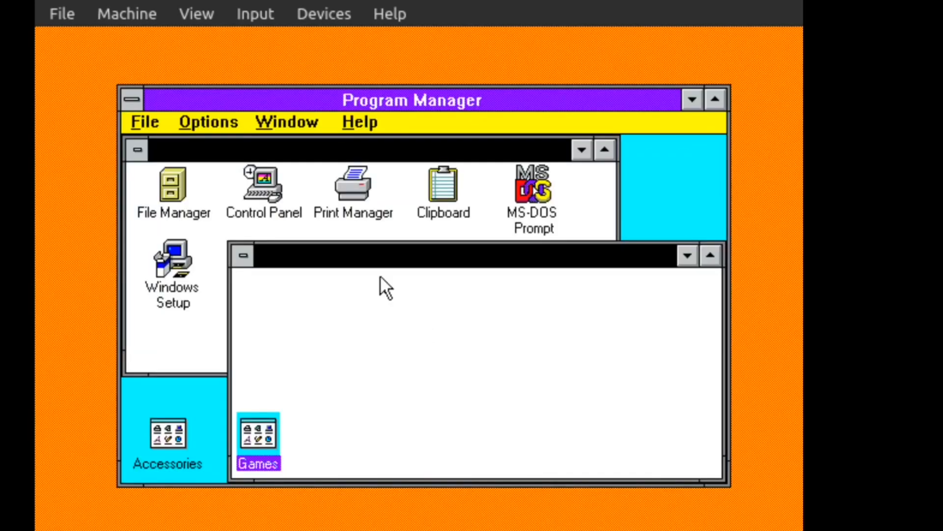
# Minimize the StartUp and Main groups and move the StartUp icon to the middle of Program Manager.
pyautogui.click(363, 148)
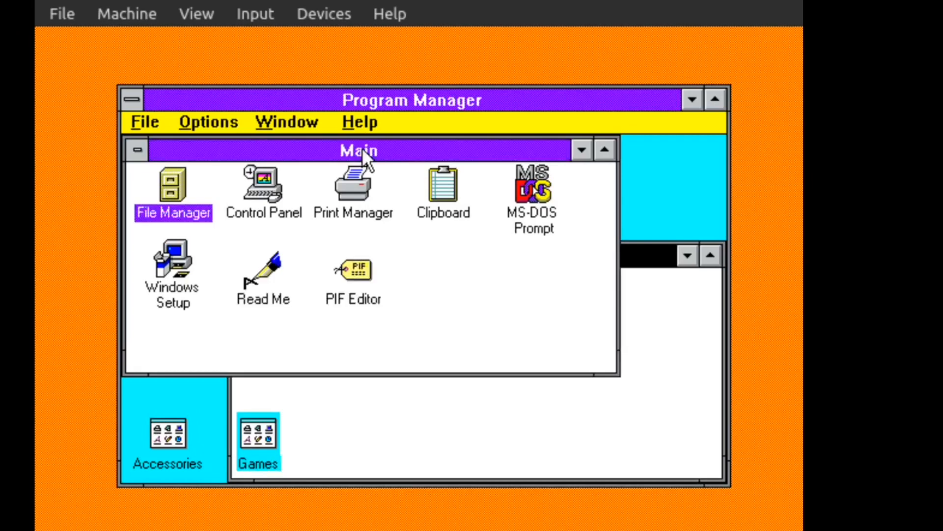
pyautogui.click(586, 406)
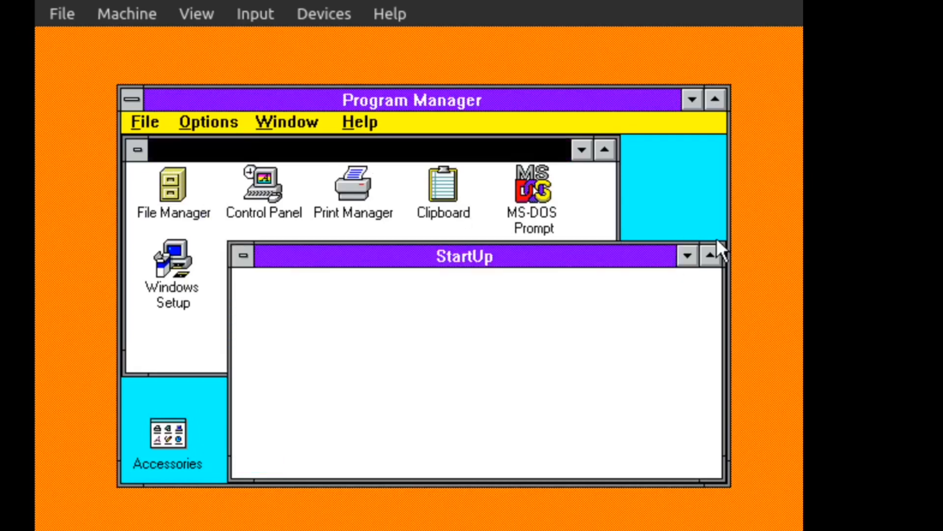
pyautogui.click(680, 255)
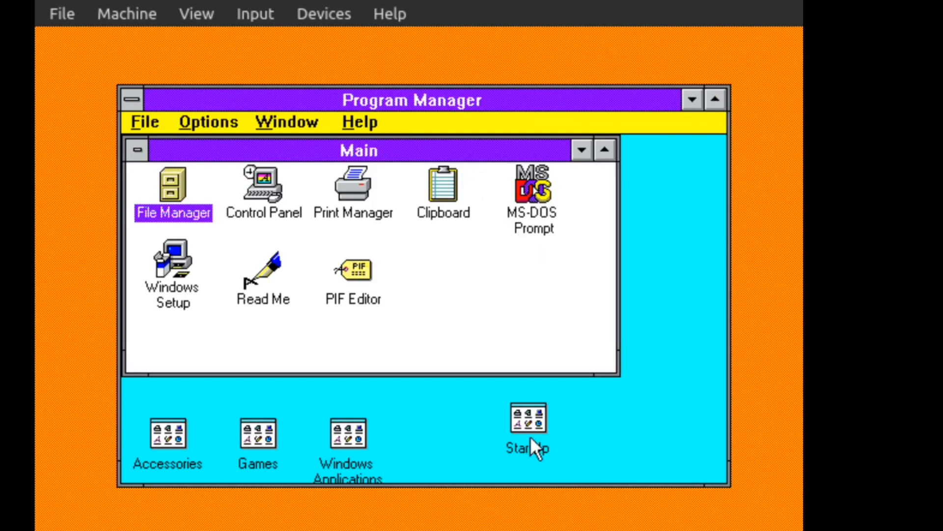
pyautogui.moveTo(530, 435); pyautogui.dragTo(419, 420)
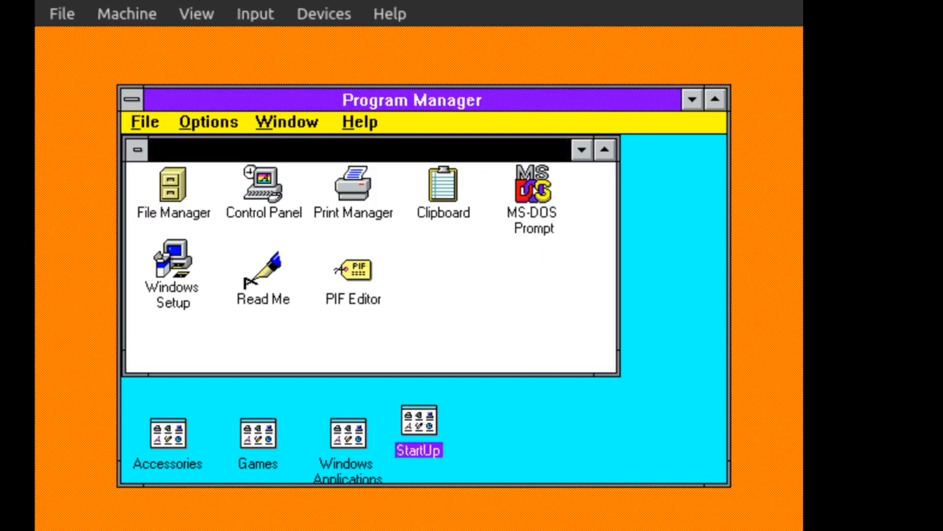
pyautogui.click(578, 158)
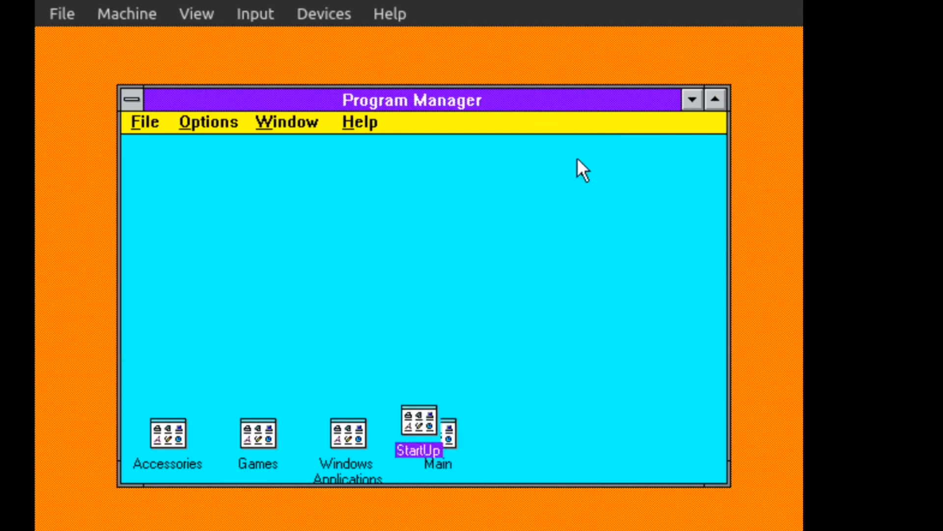
pyautogui.moveTo(423, 428); pyautogui.dragTo(417, 291)
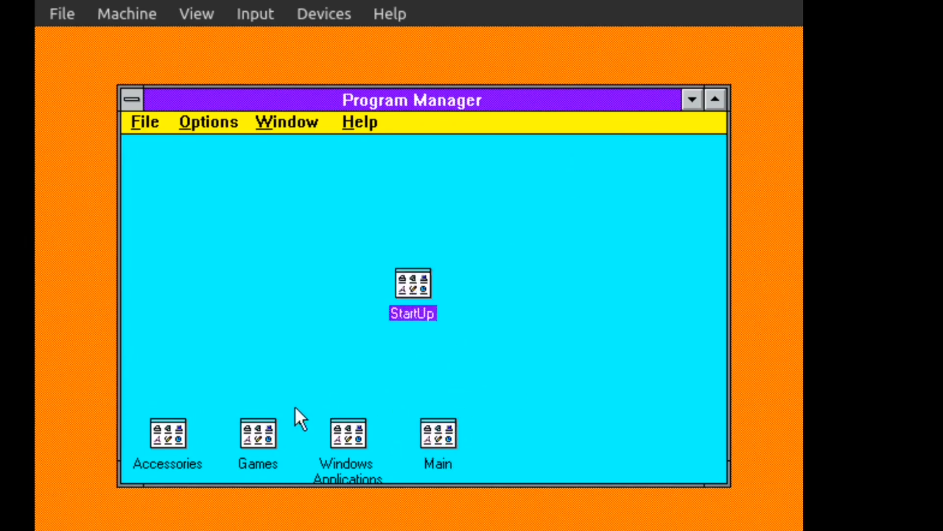
# Start Reversi from the Games group and place a piece in the third row, fifth column of the board.
pyautogui.doubleClick(266, 434)
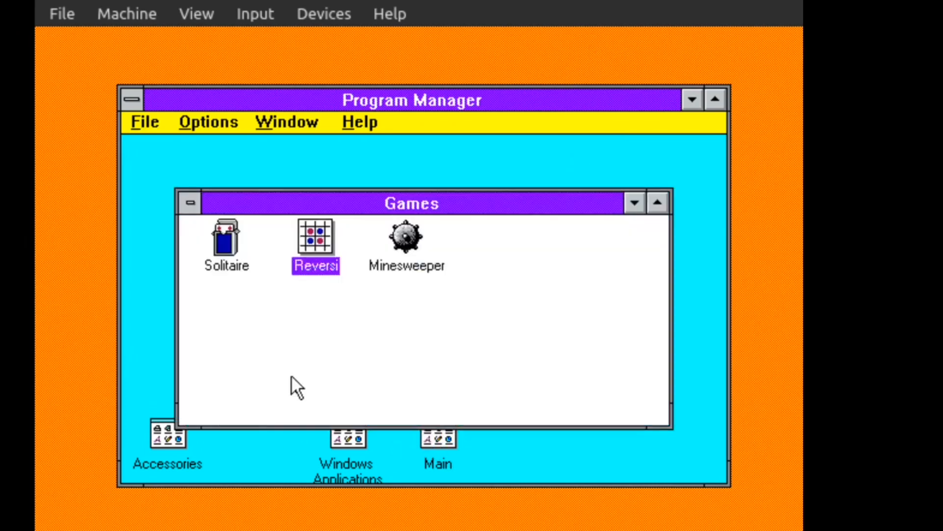
pyautogui.doubleClick(315, 241)
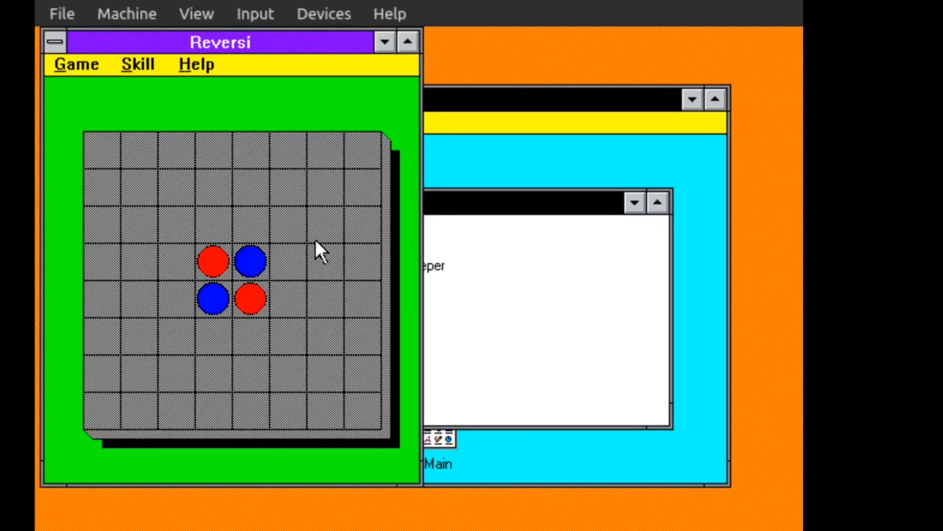
pyautogui.click(153, 210)
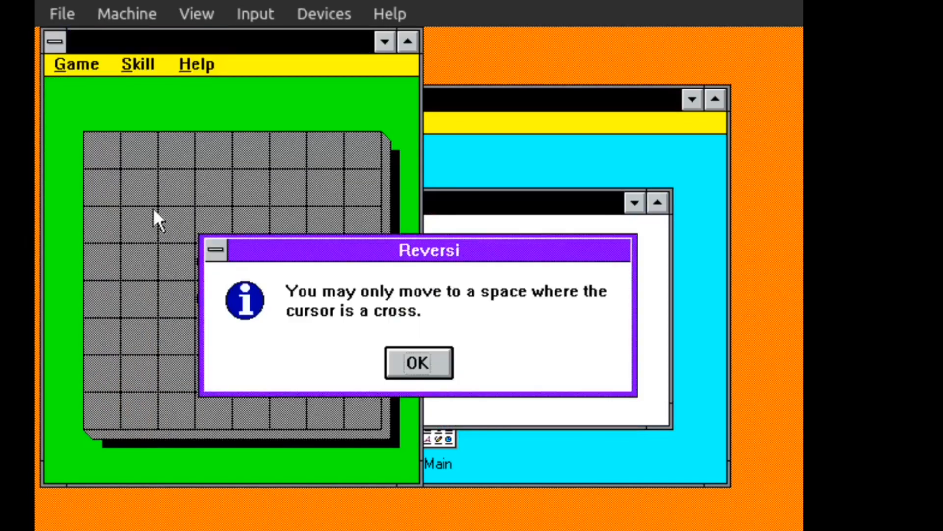
pyautogui.click(414, 371)
pyautogui.click(260, 221)
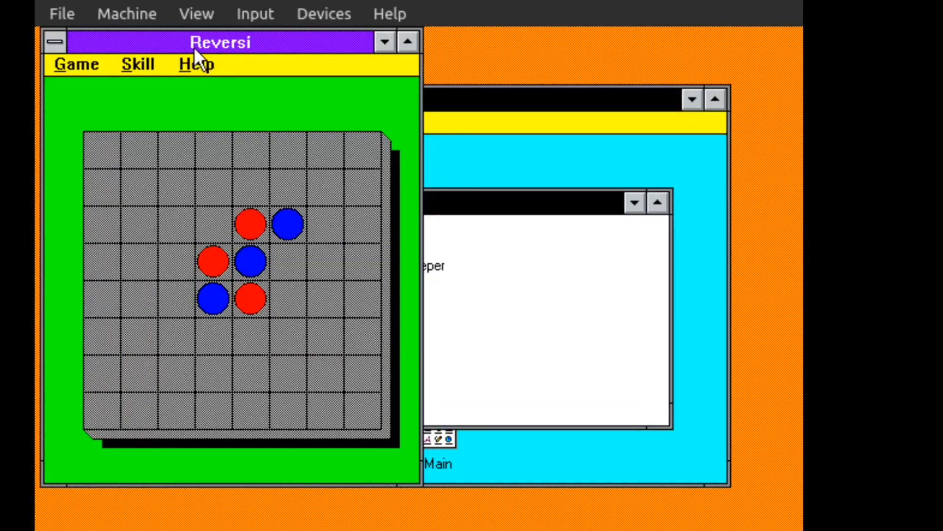
# Check Reversi's version information, close the game and minimize the Games group.
pyautogui.moveTo(194, 47); pyautogui.dragTo(204, 74)
pyautogui.click(202, 90)
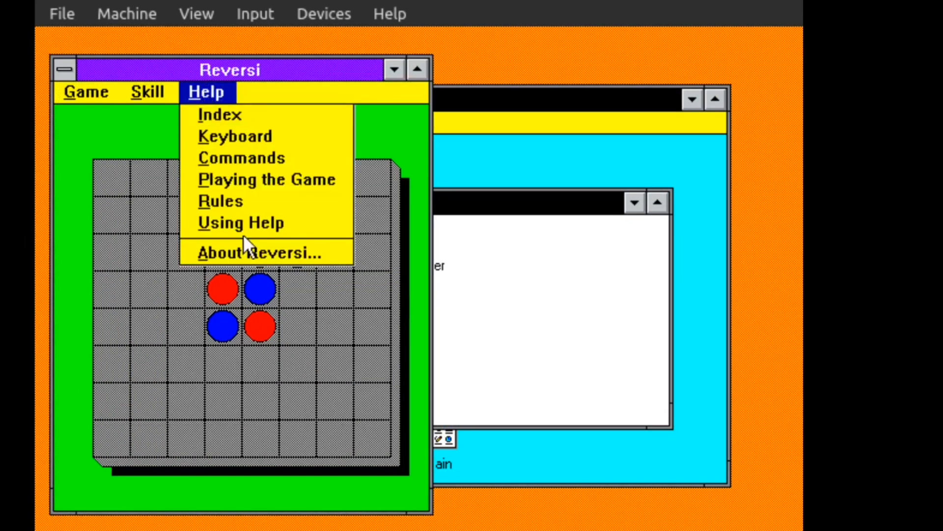
pyautogui.click(248, 251)
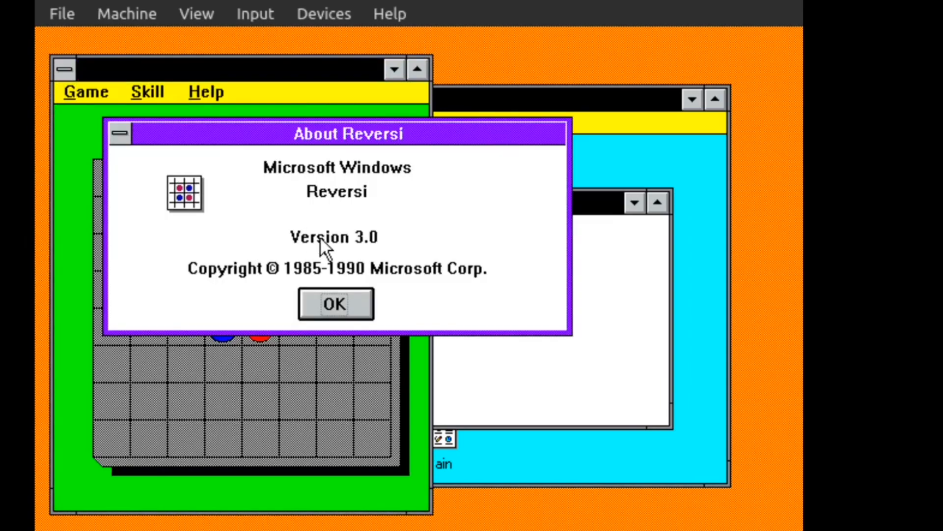
pyautogui.click(340, 303)
pyautogui.click(64, 69)
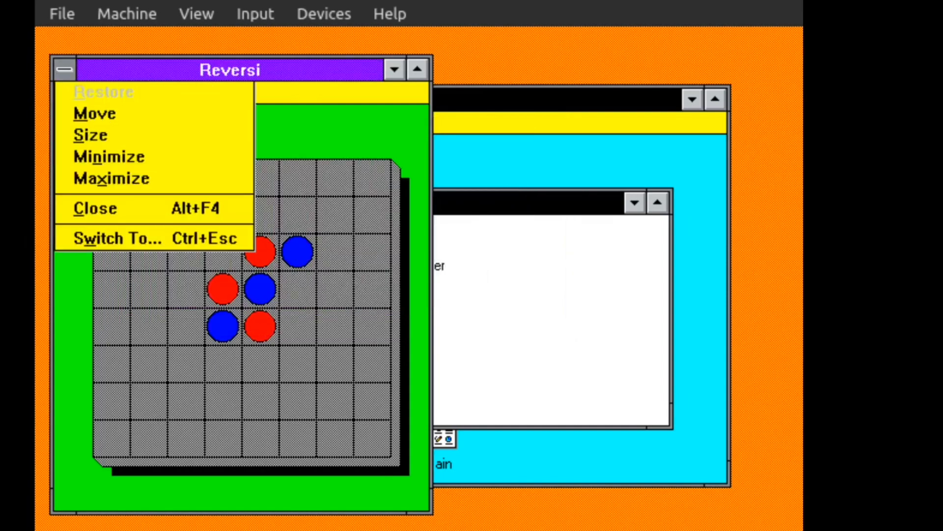
pyautogui.click(139, 214)
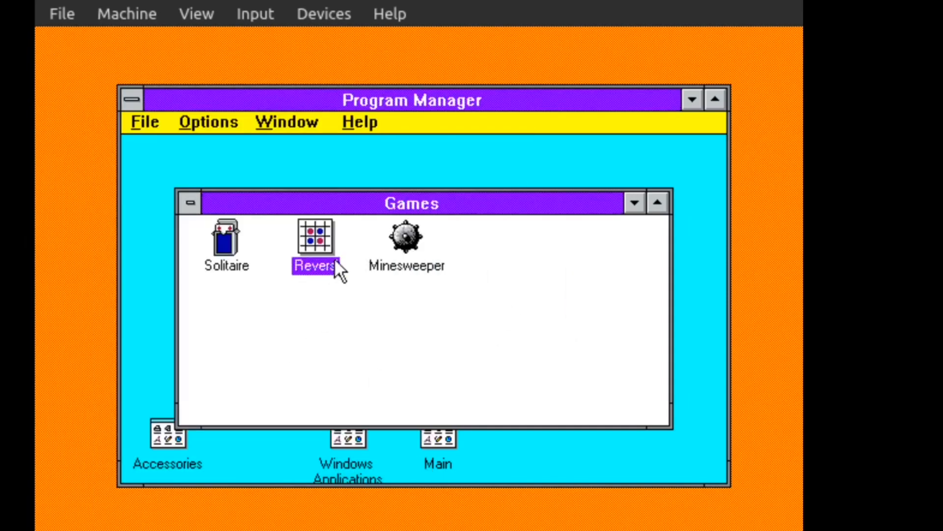
pyautogui.click(634, 203)
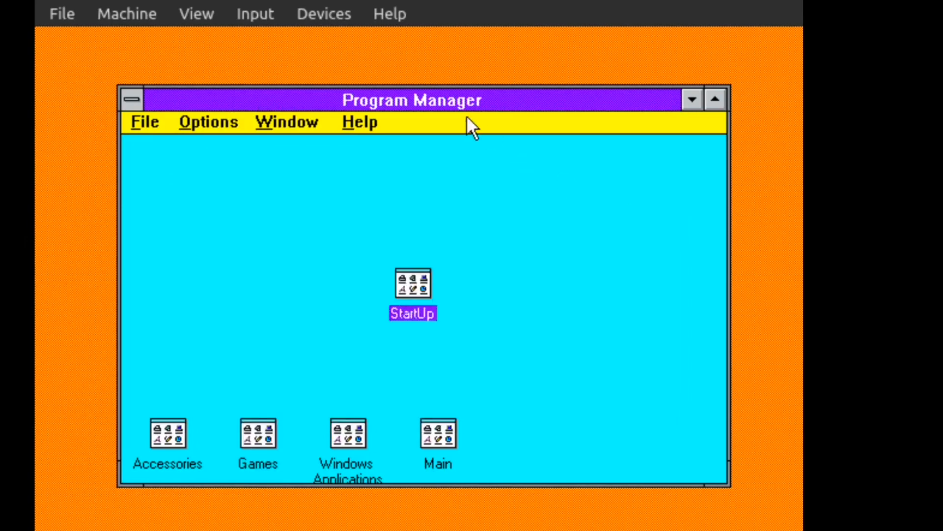
# View the version information of Program Manager and close it.
pyautogui.click(354, 123)
pyautogui.click(364, 247)
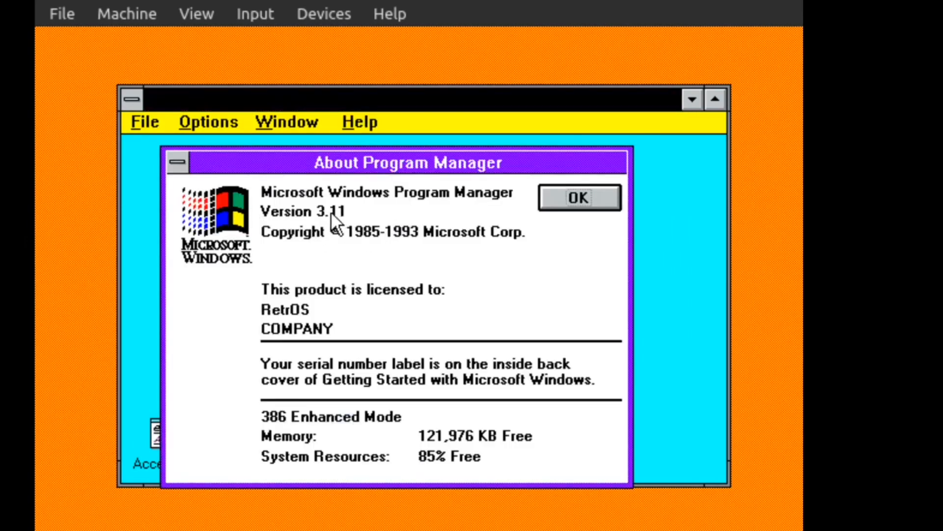
pyautogui.click(608, 197)
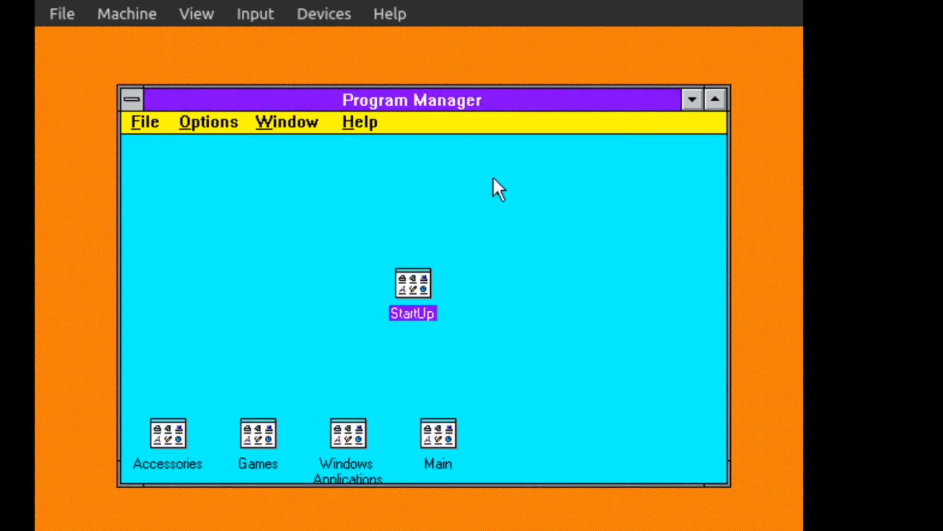
pyautogui.click(279, 126)
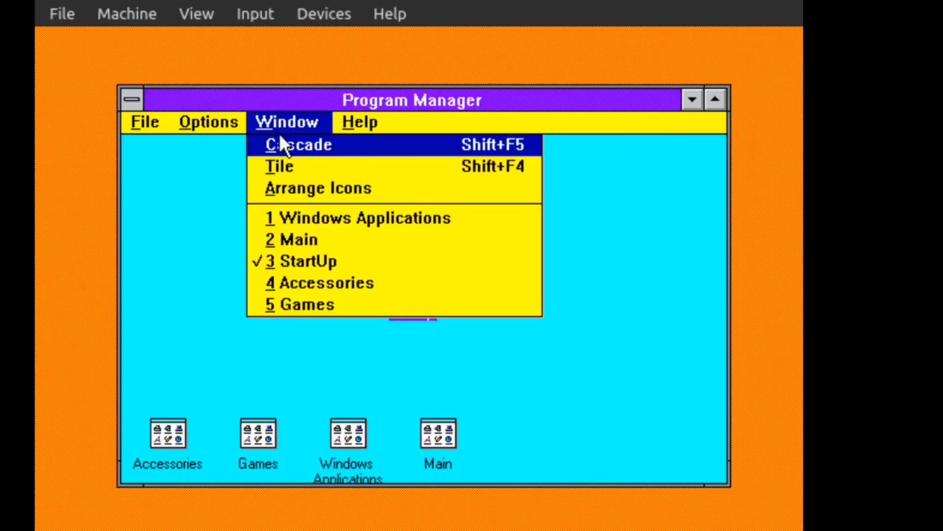
pyautogui.click(222, 126)
pyautogui.click(135, 124)
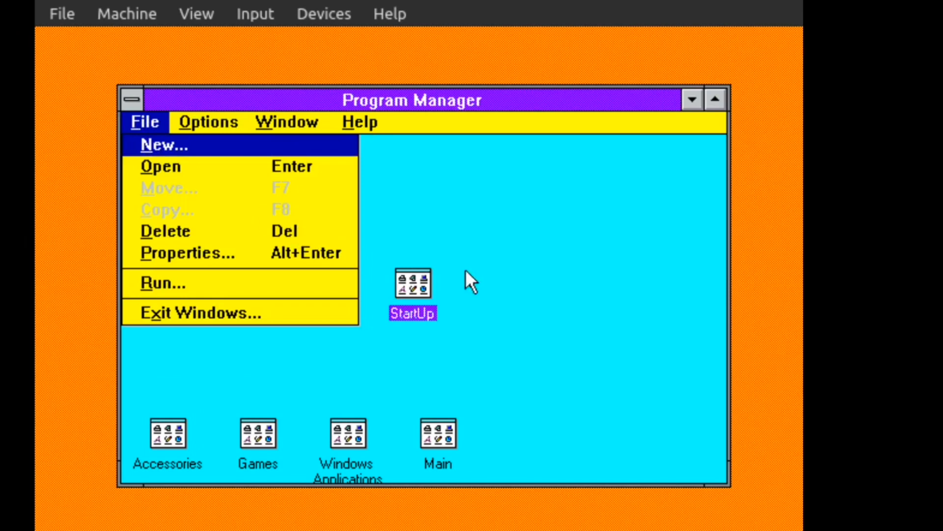
pyautogui.click(532, 277)
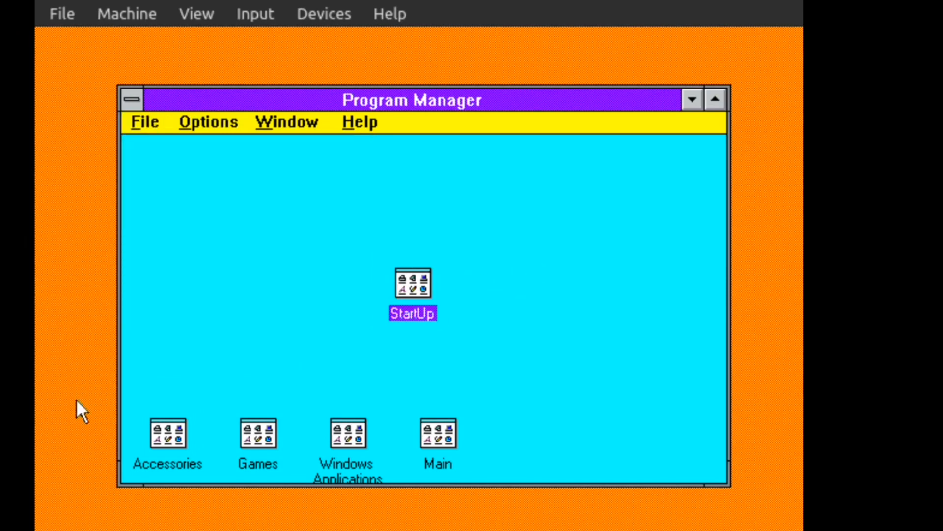
# Look through the programs in the Main and Accessories groups, minimizing each group again.
pyautogui.doubleClick(436, 426)
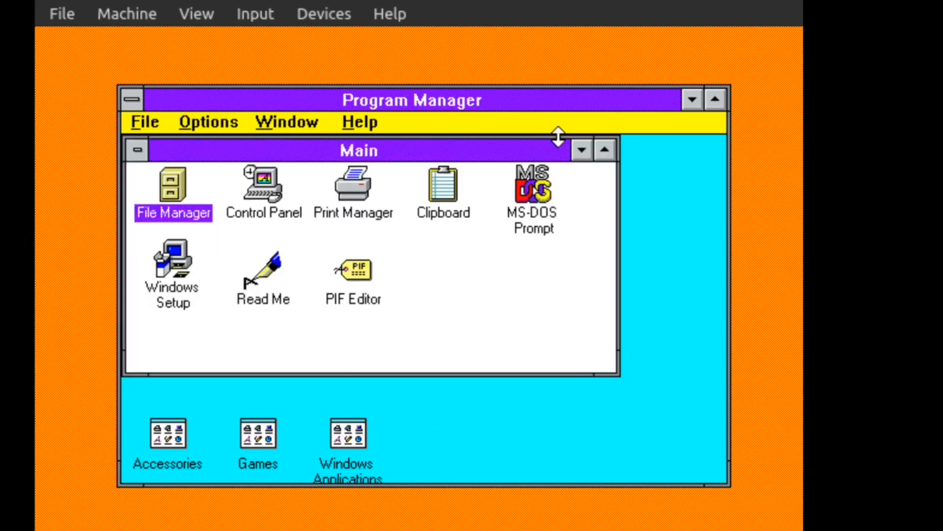
pyautogui.click(583, 150)
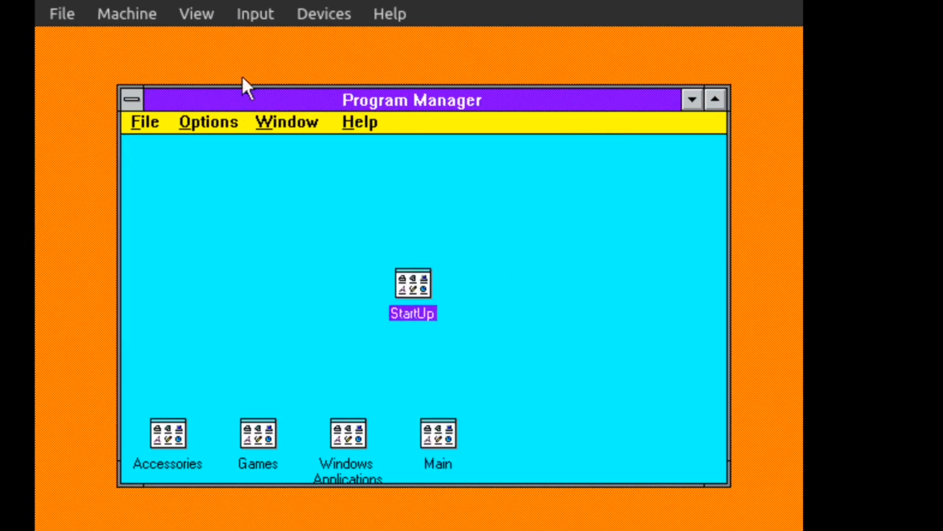
pyautogui.doubleClick(152, 422)
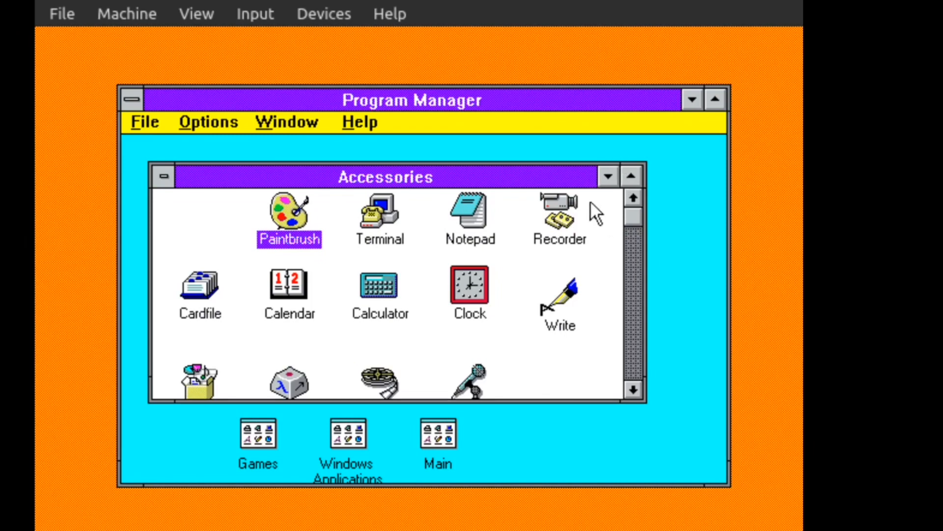
pyautogui.click(607, 176)
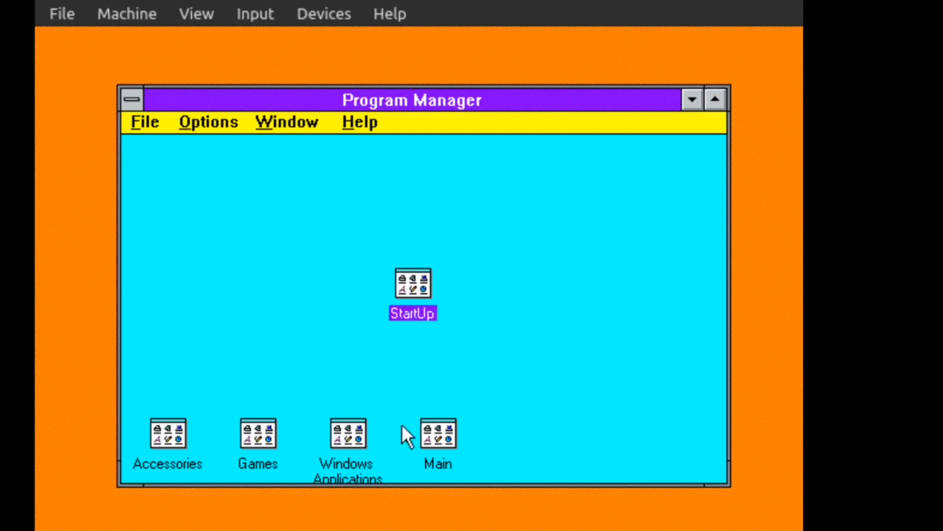
pyautogui.doubleClick(426, 435)
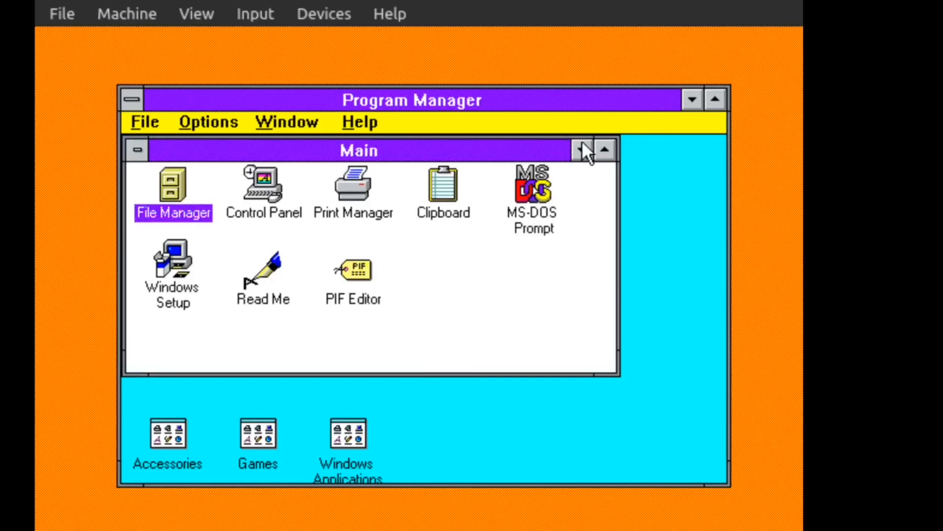
pyautogui.click(583, 144)
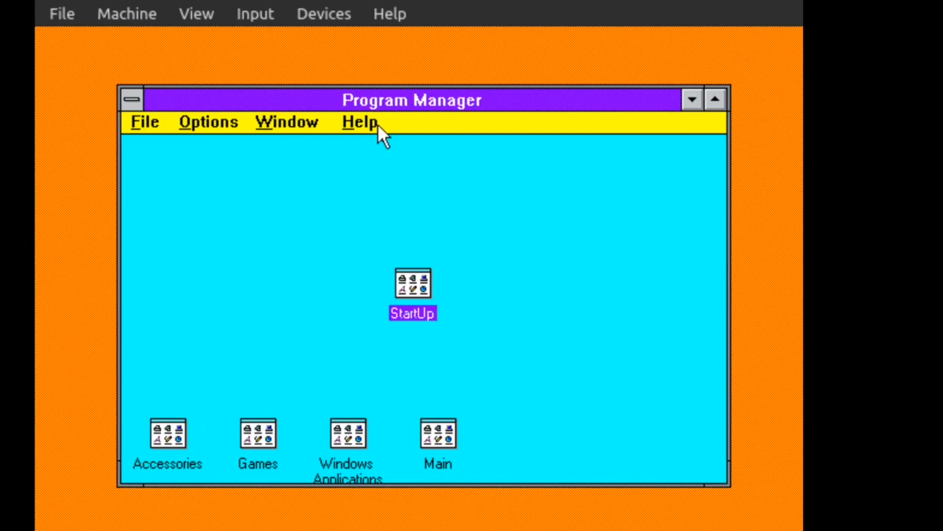
# Review Program Manager's version, licence and memory details once more and dismiss them.
pyautogui.click(353, 123)
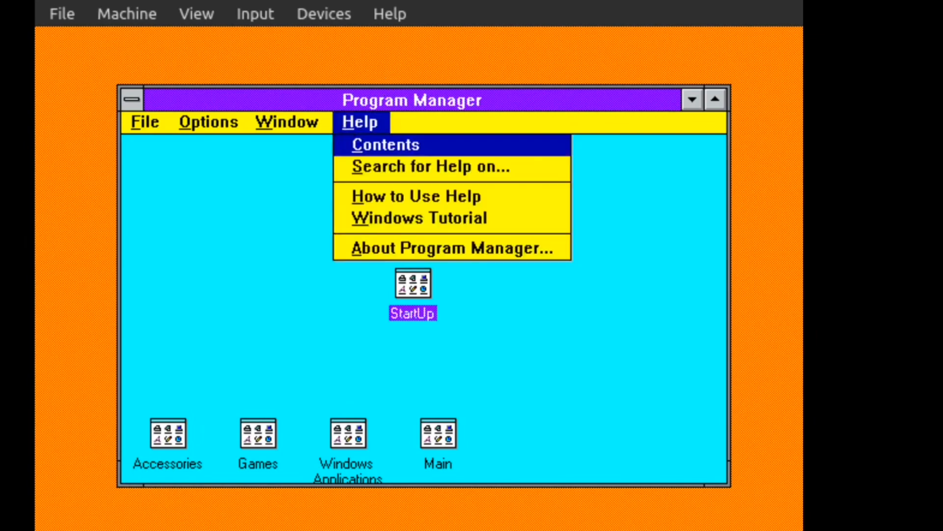
pyautogui.click(389, 247)
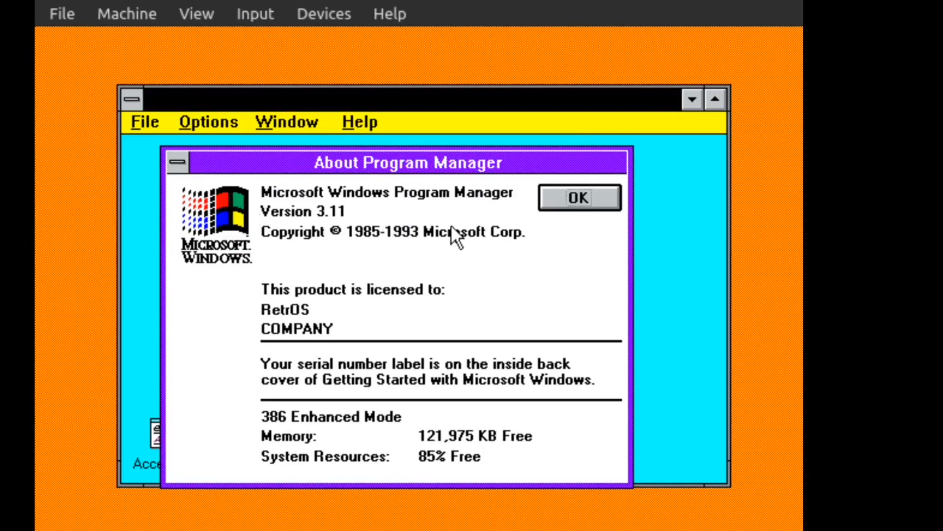
pyautogui.click(580, 199)
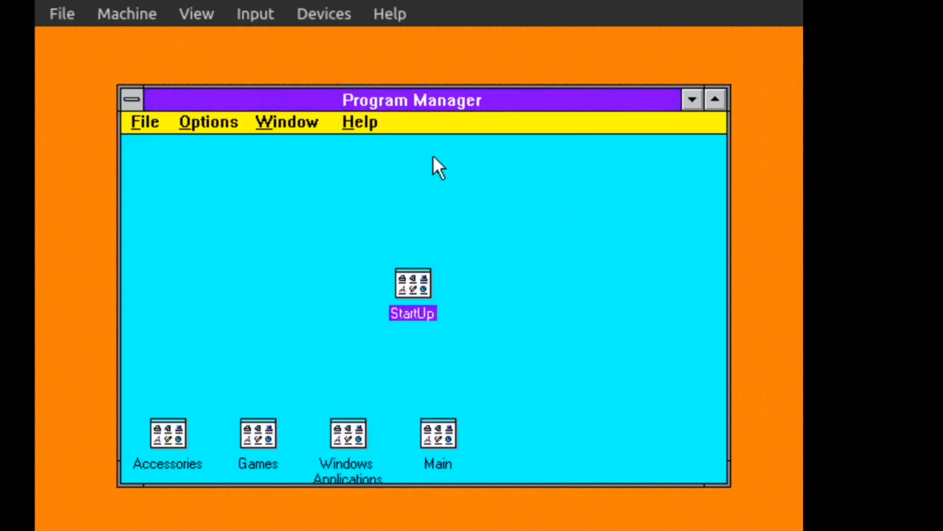
# Reveal the hidden team dedication from the Windows logo in Program Manager's version information and dismiss it.
pyautogui.click(355, 124)
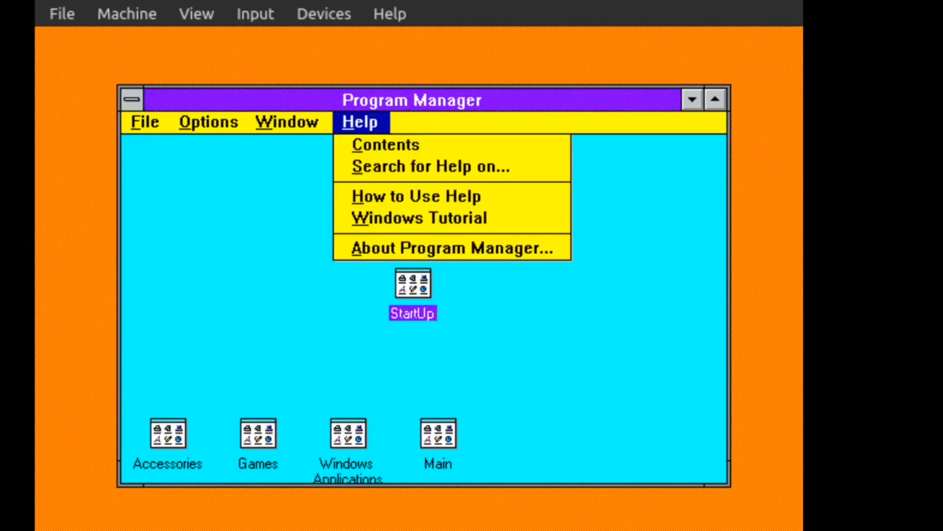
pyautogui.click(382, 243)
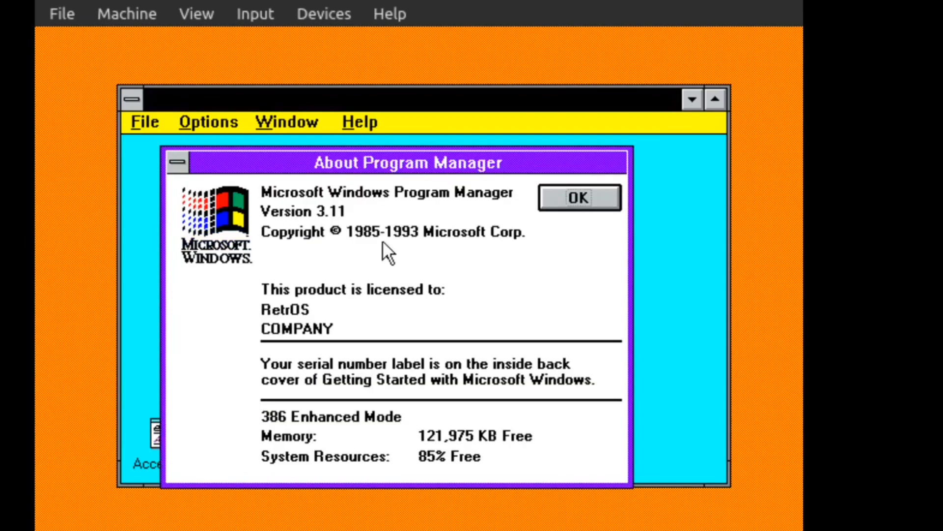
pyautogui.keyDown('ctrl'); pyautogui.keyDown('shift'); pyautogui.doubleClick(240, 195); pyautogui.keyUp('shift'); pyautogui.keyUp('ctrl')
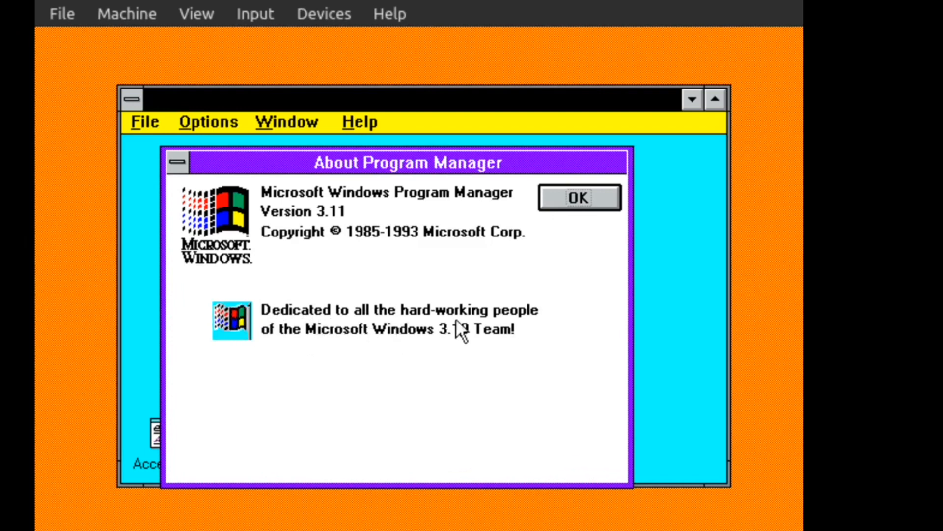
pyautogui.click(562, 198)
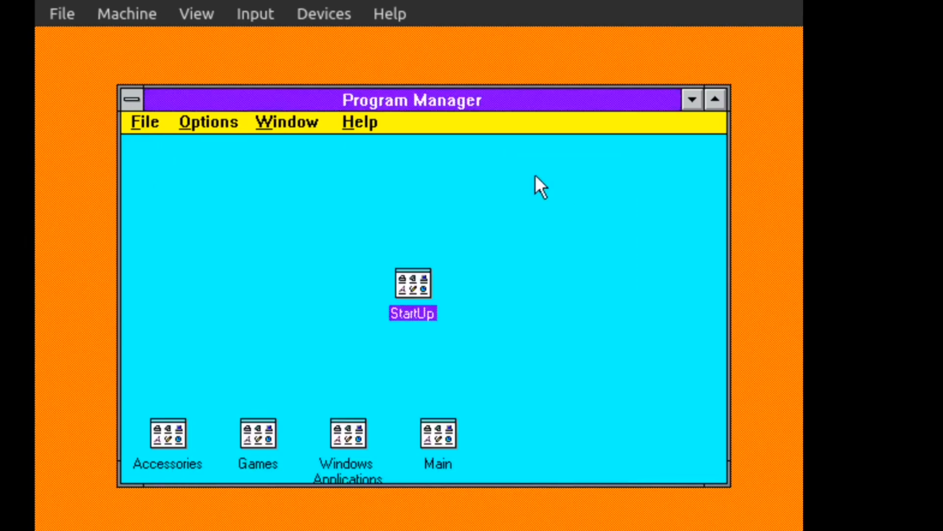
# Reopen Program Manager's version information, trigger the hidden scrolling developer credits from the Windows logo and close them after viewing.
pyautogui.click(358, 122)
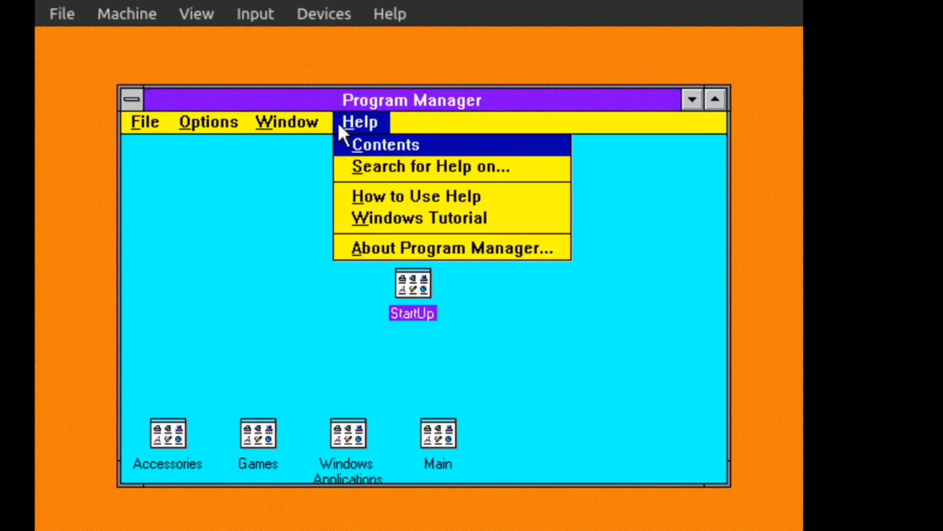
pyautogui.click(377, 249)
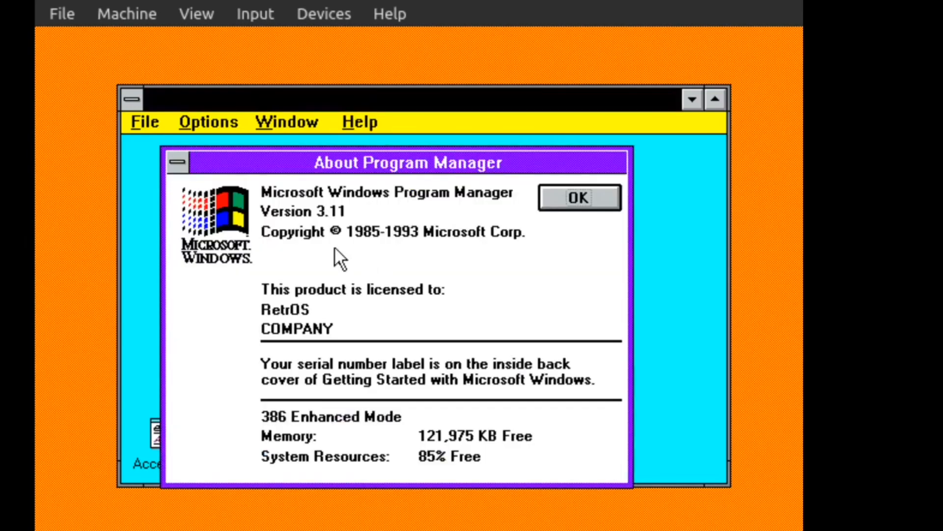
pyautogui.keyDown('ctrl'); pyautogui.keyDown('shift'); pyautogui.doubleClick(240, 217); pyautogui.keyUp('shift'); pyautogui.keyUp('ctrl')
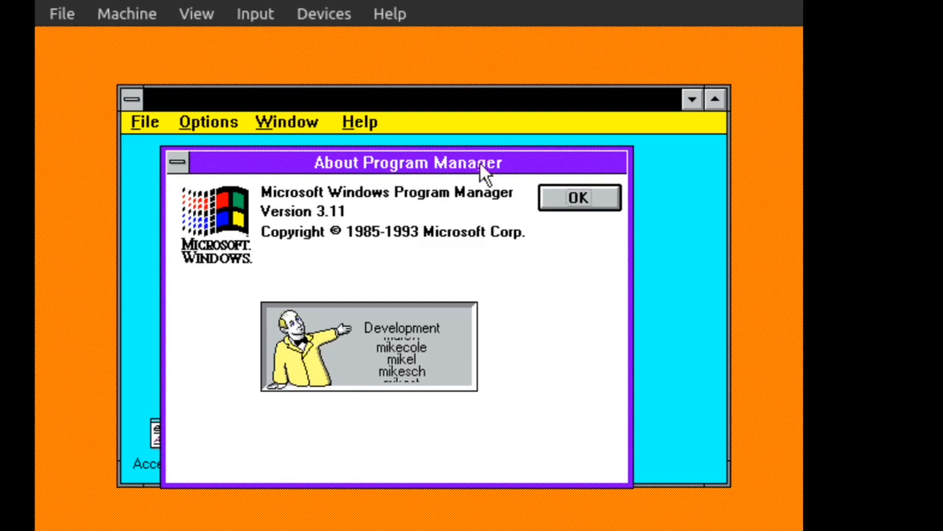
pyautogui.click(574, 193)
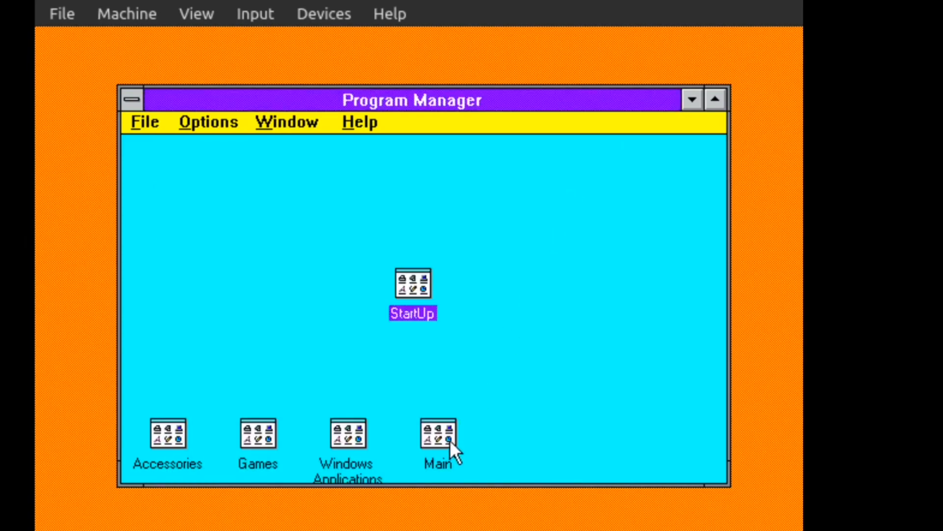
# Select the Flying Windows screen saver in the Control Panel's Desktop settings and test it.
pyautogui.doubleClick(444, 421)
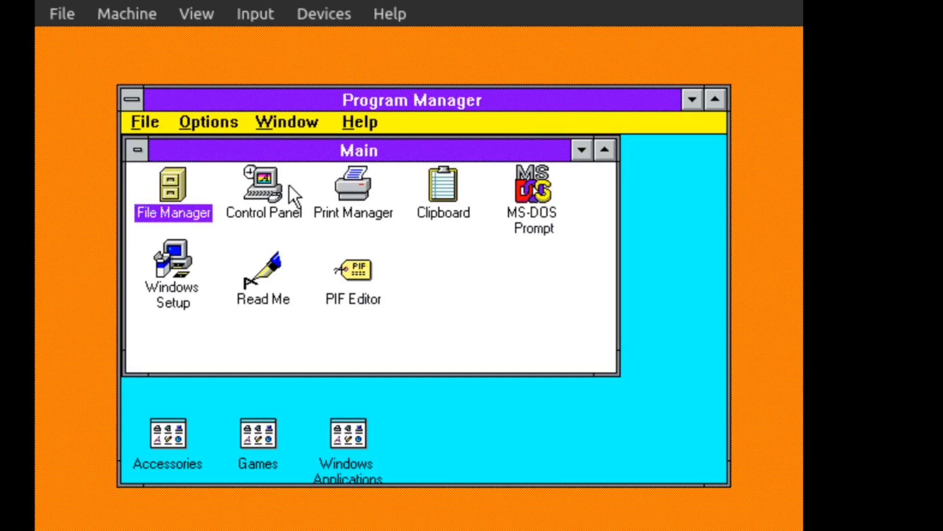
pyautogui.doubleClick(259, 204)
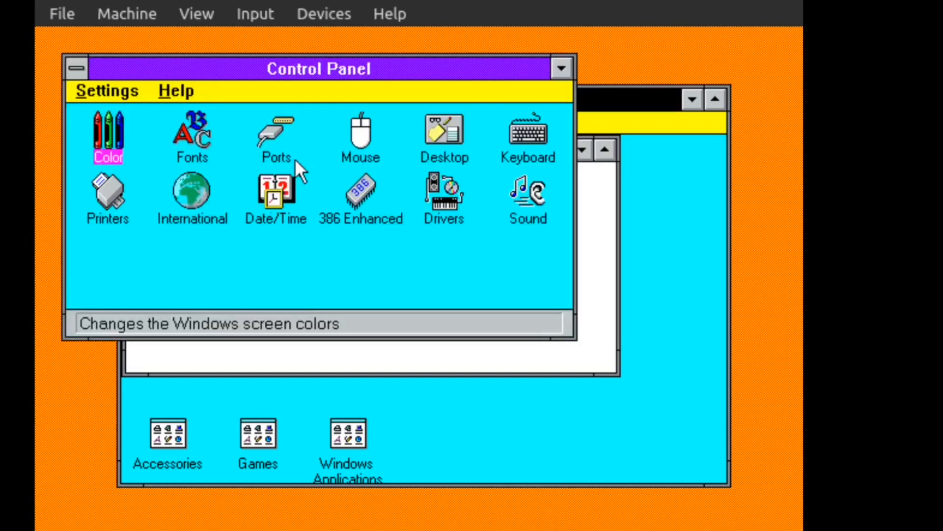
pyautogui.doubleClick(449, 142)
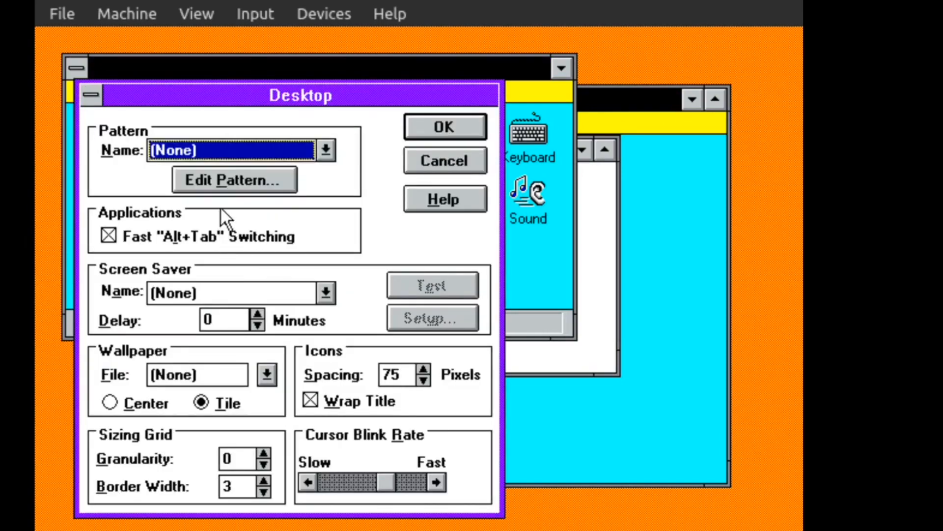
pyautogui.click(261, 287)
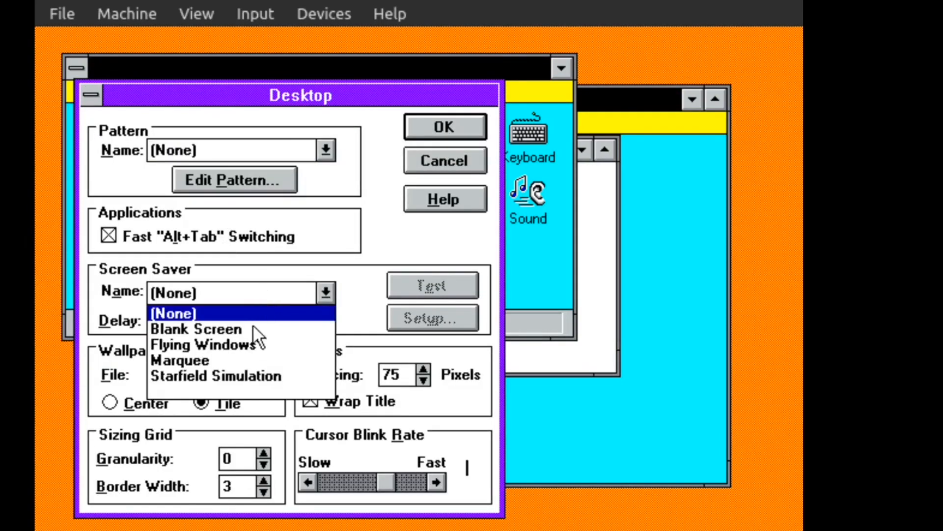
pyautogui.click(238, 343)
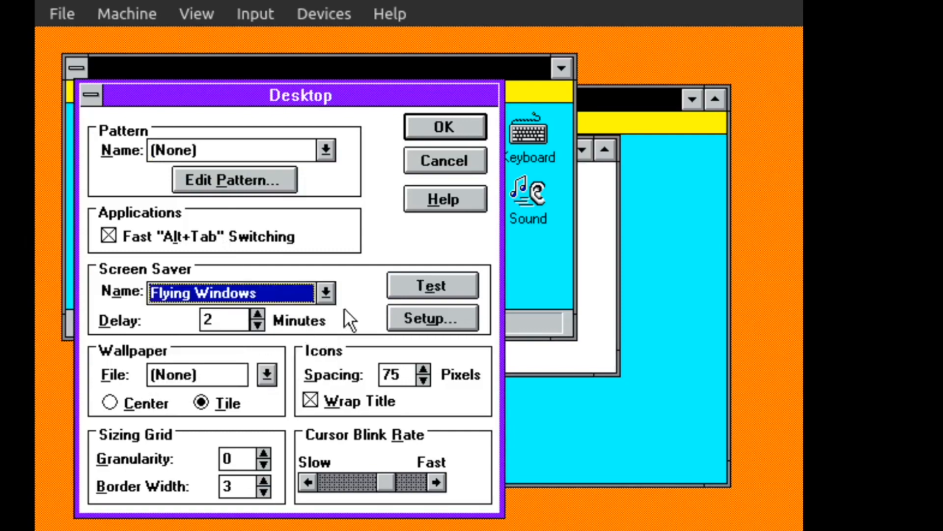
pyautogui.click(412, 277)
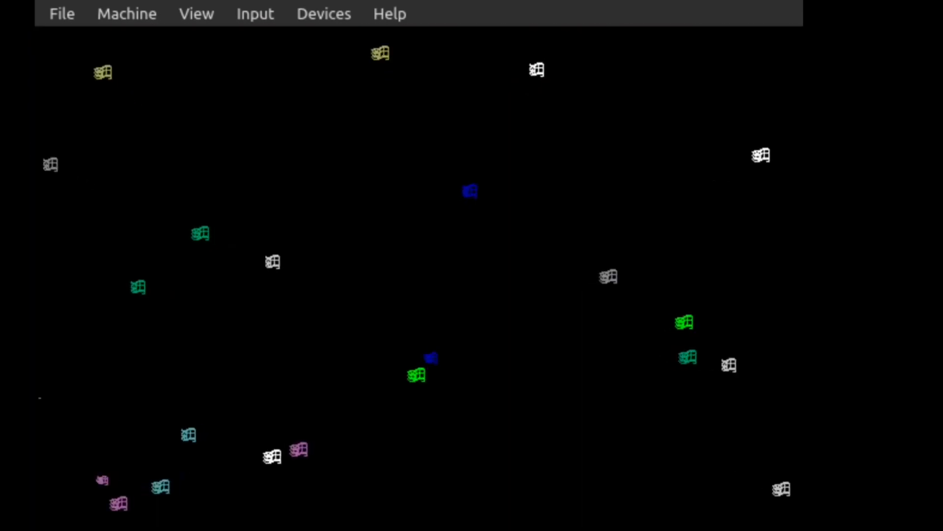